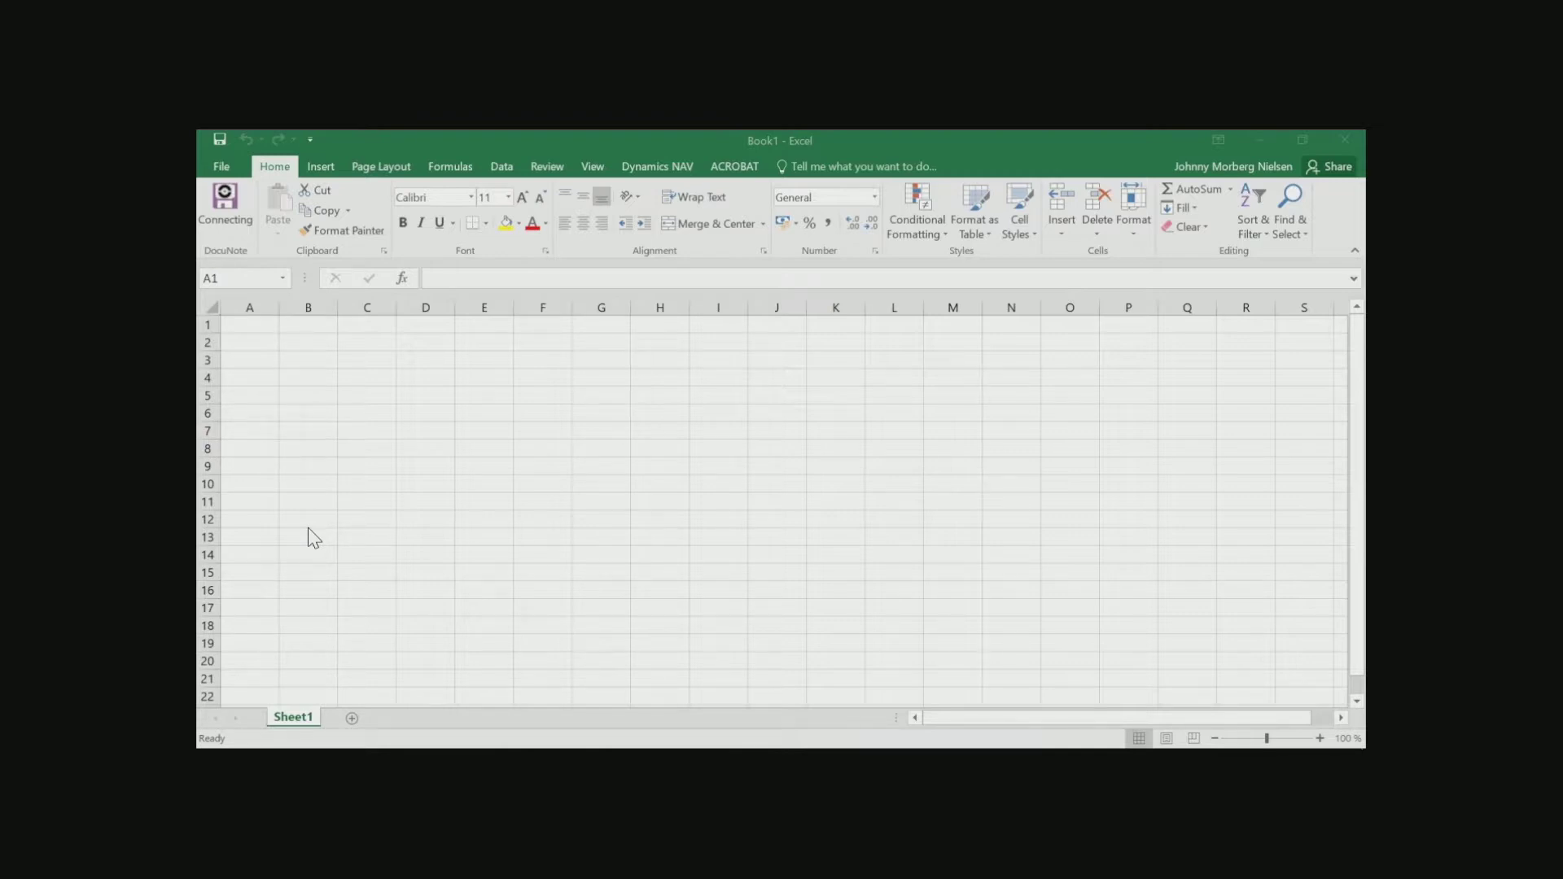
# Step: Enter the title 'Task Mangaer' in A1, then move to cell A5 for the headers
pyautogui.click(262, 325)
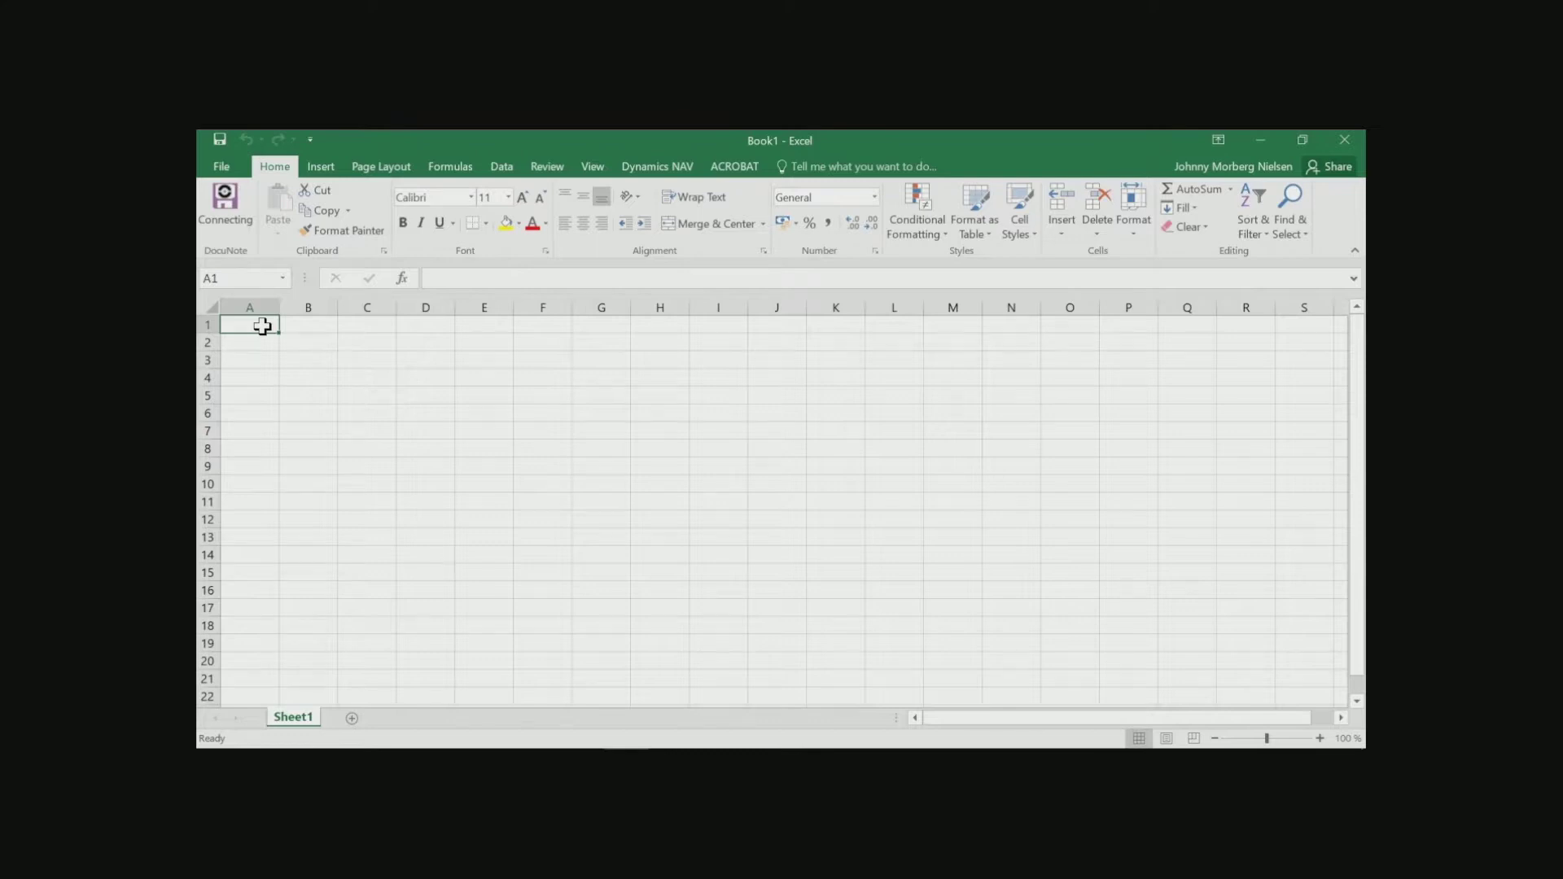
pyautogui.write('Task ')
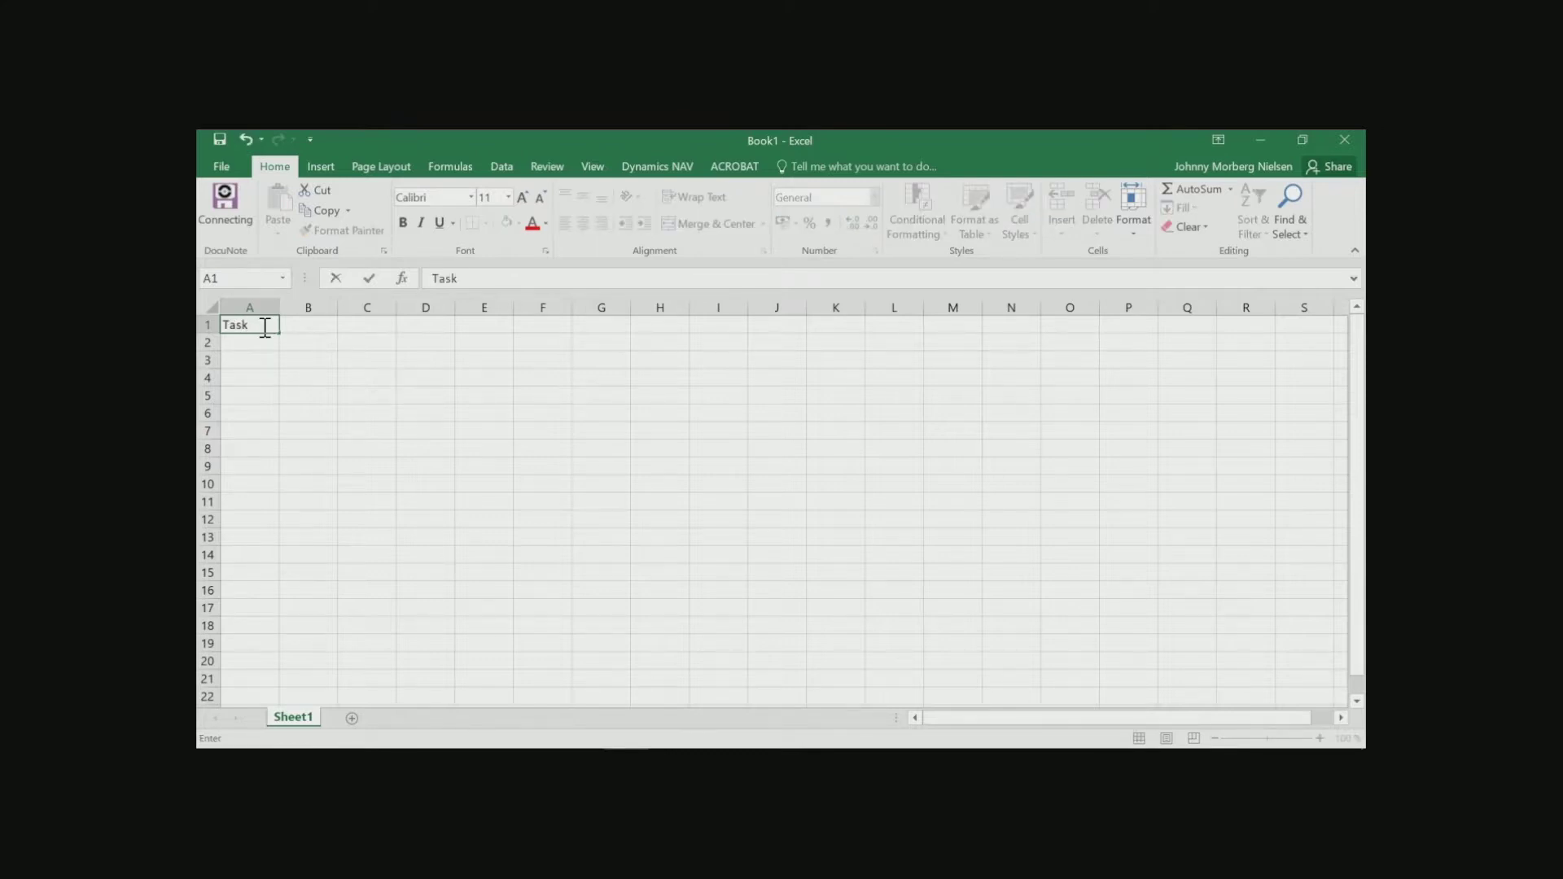
pyautogui.write('Mangaer')
pyautogui.press('Return')
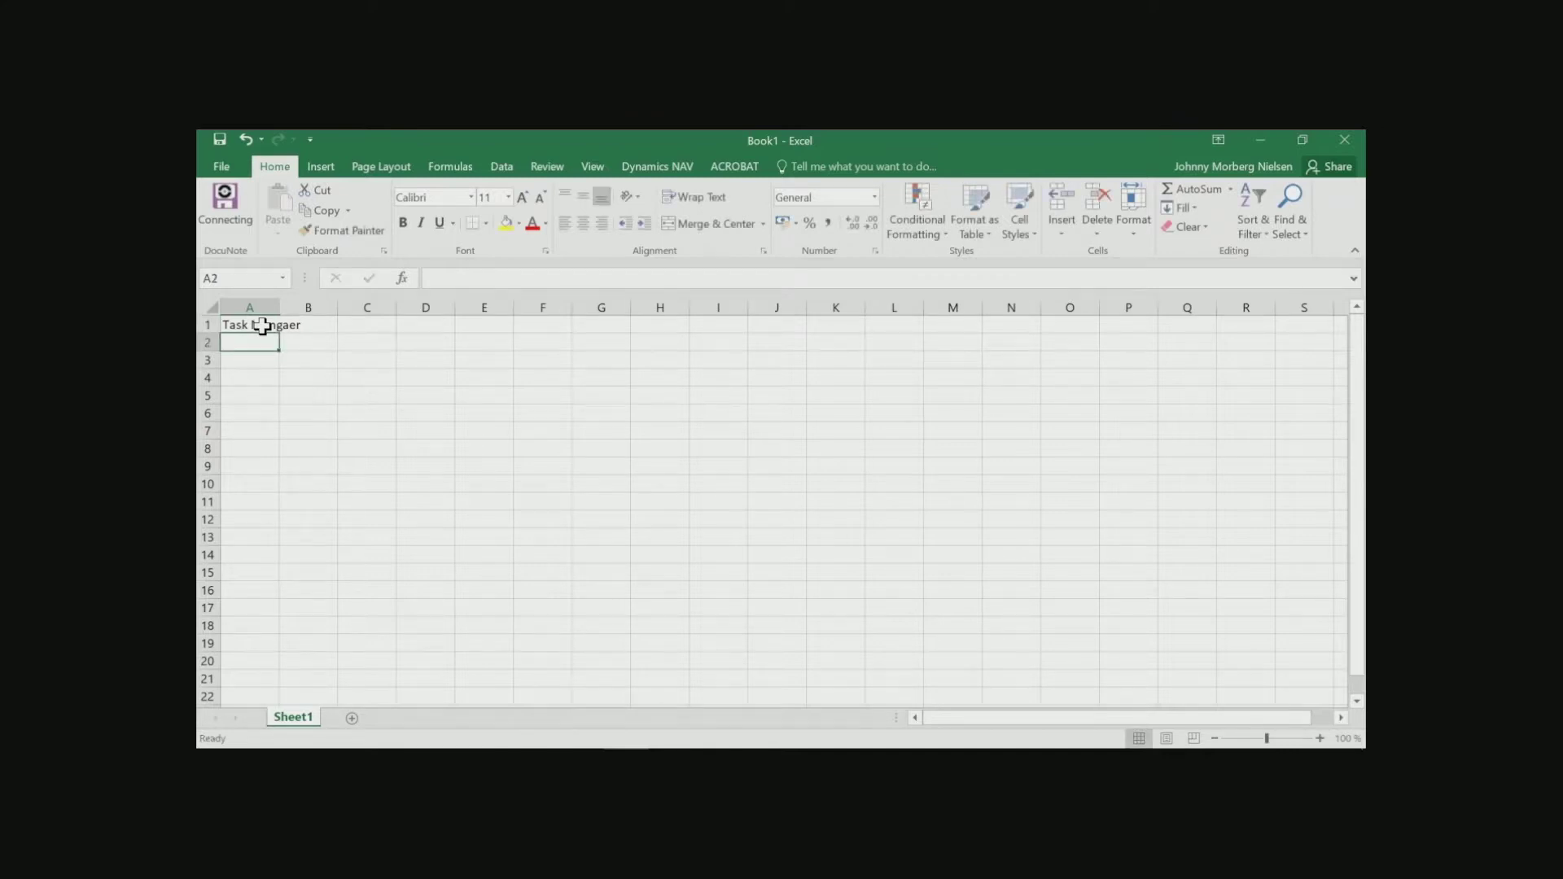
pyautogui.press('Right')
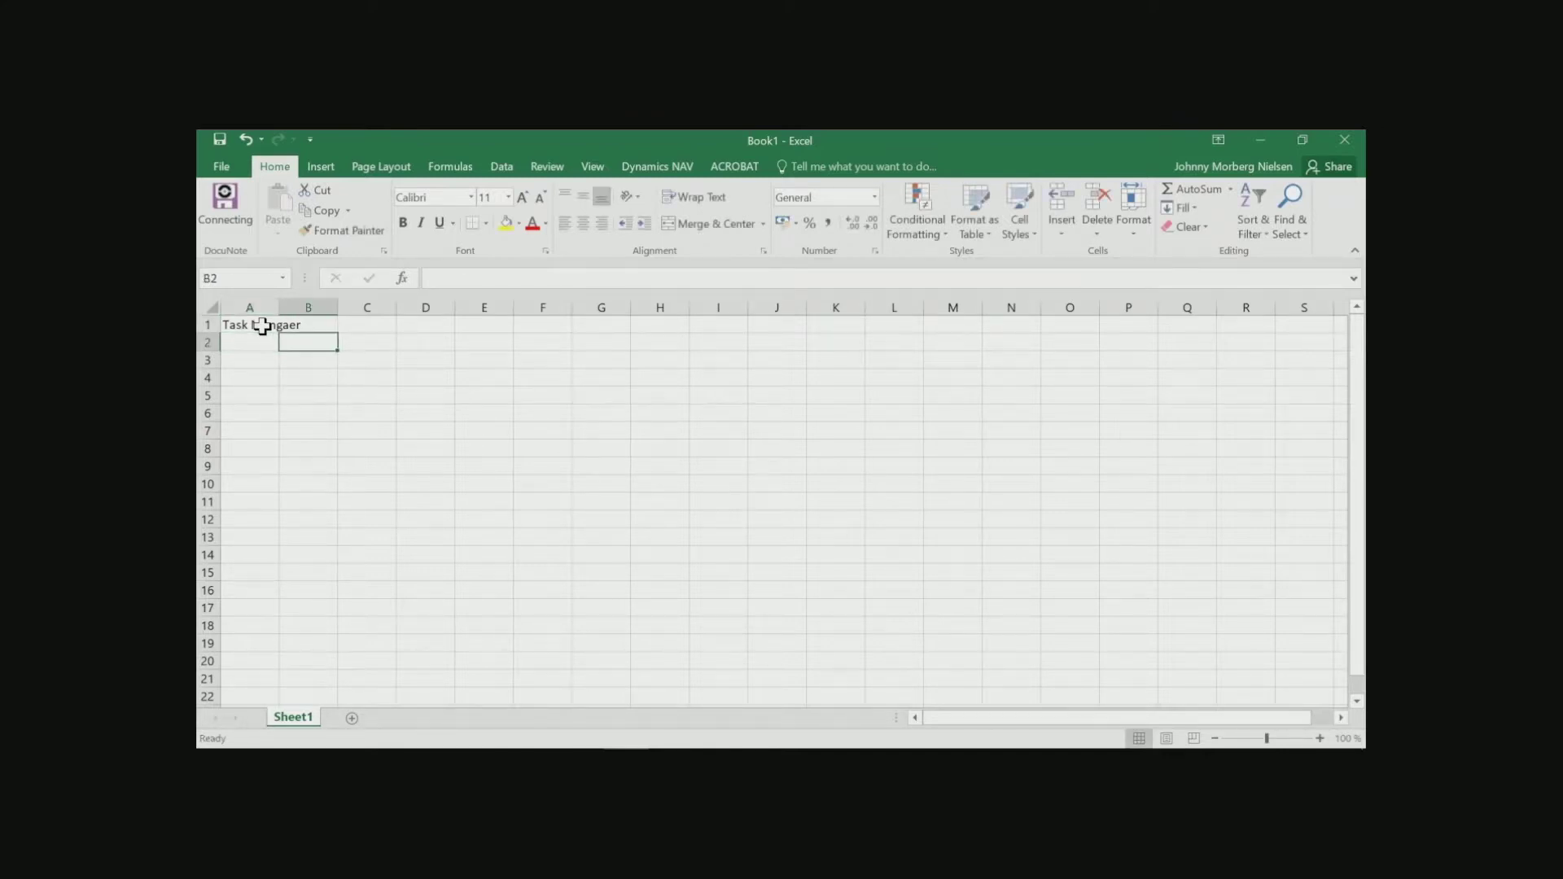
pyautogui.press('Down')
pyautogui.press('Down')
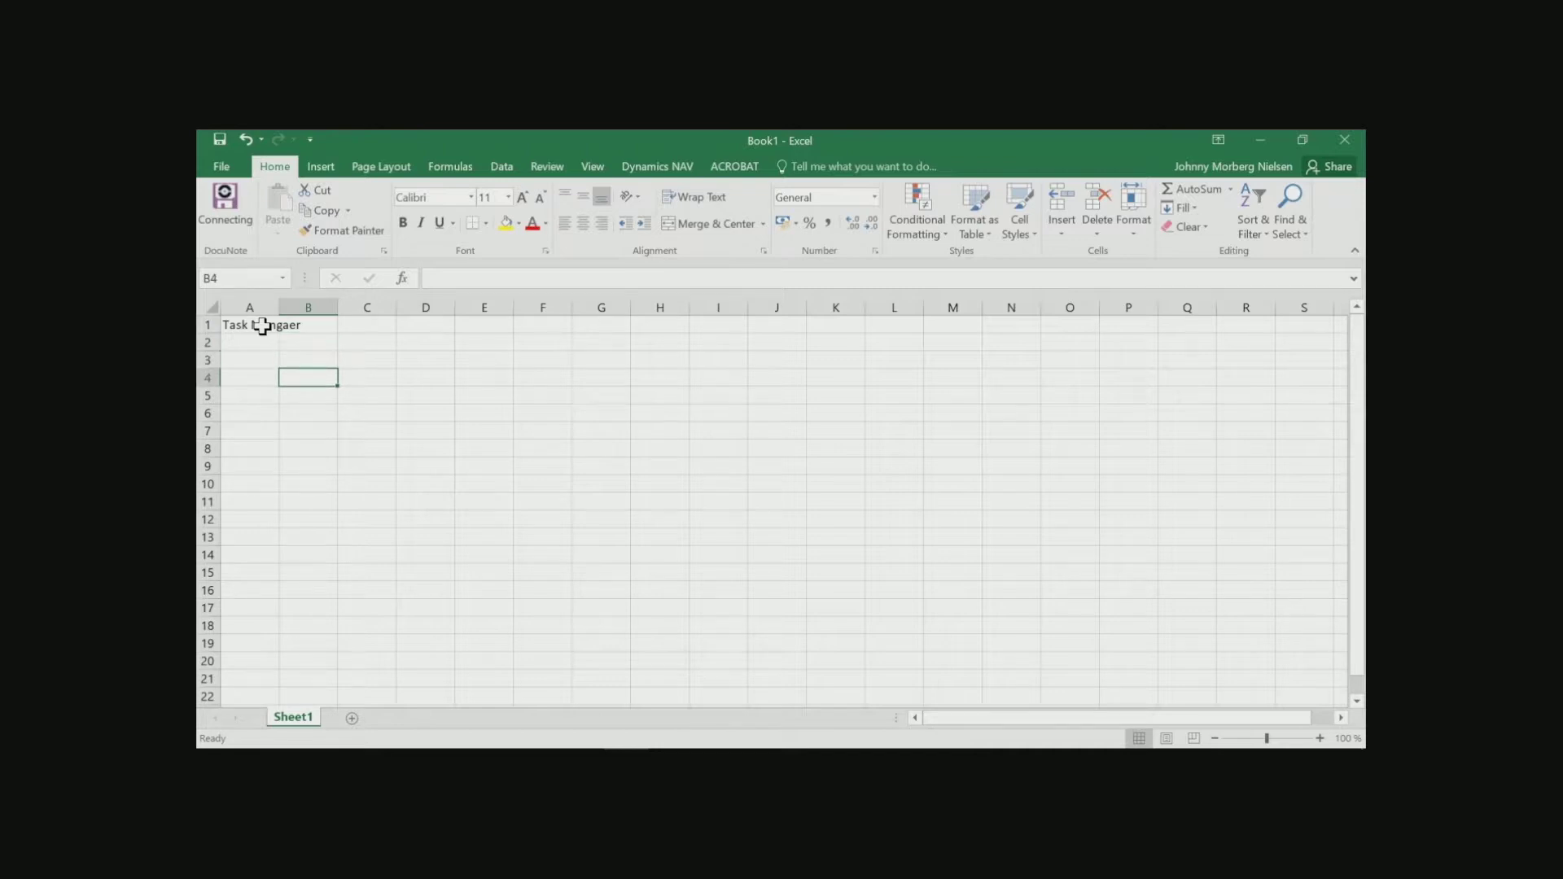
pyautogui.press('Left')
pyautogui.press('Down')
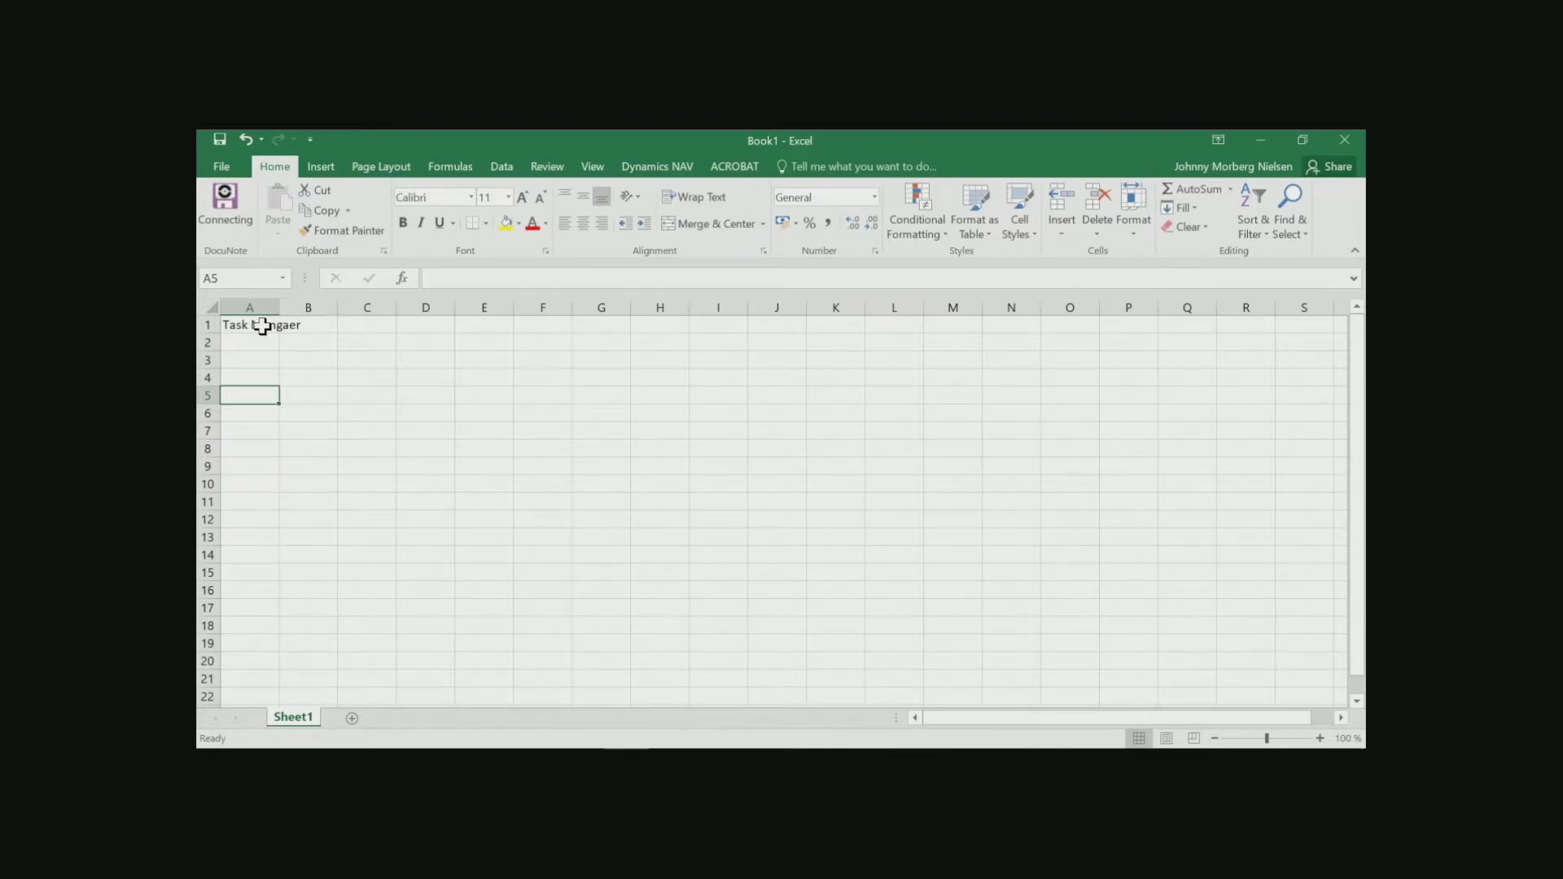
# Step: Type the headers #, Category, Description, Responsible and Status into A5:E5
pyautogui.write('#')
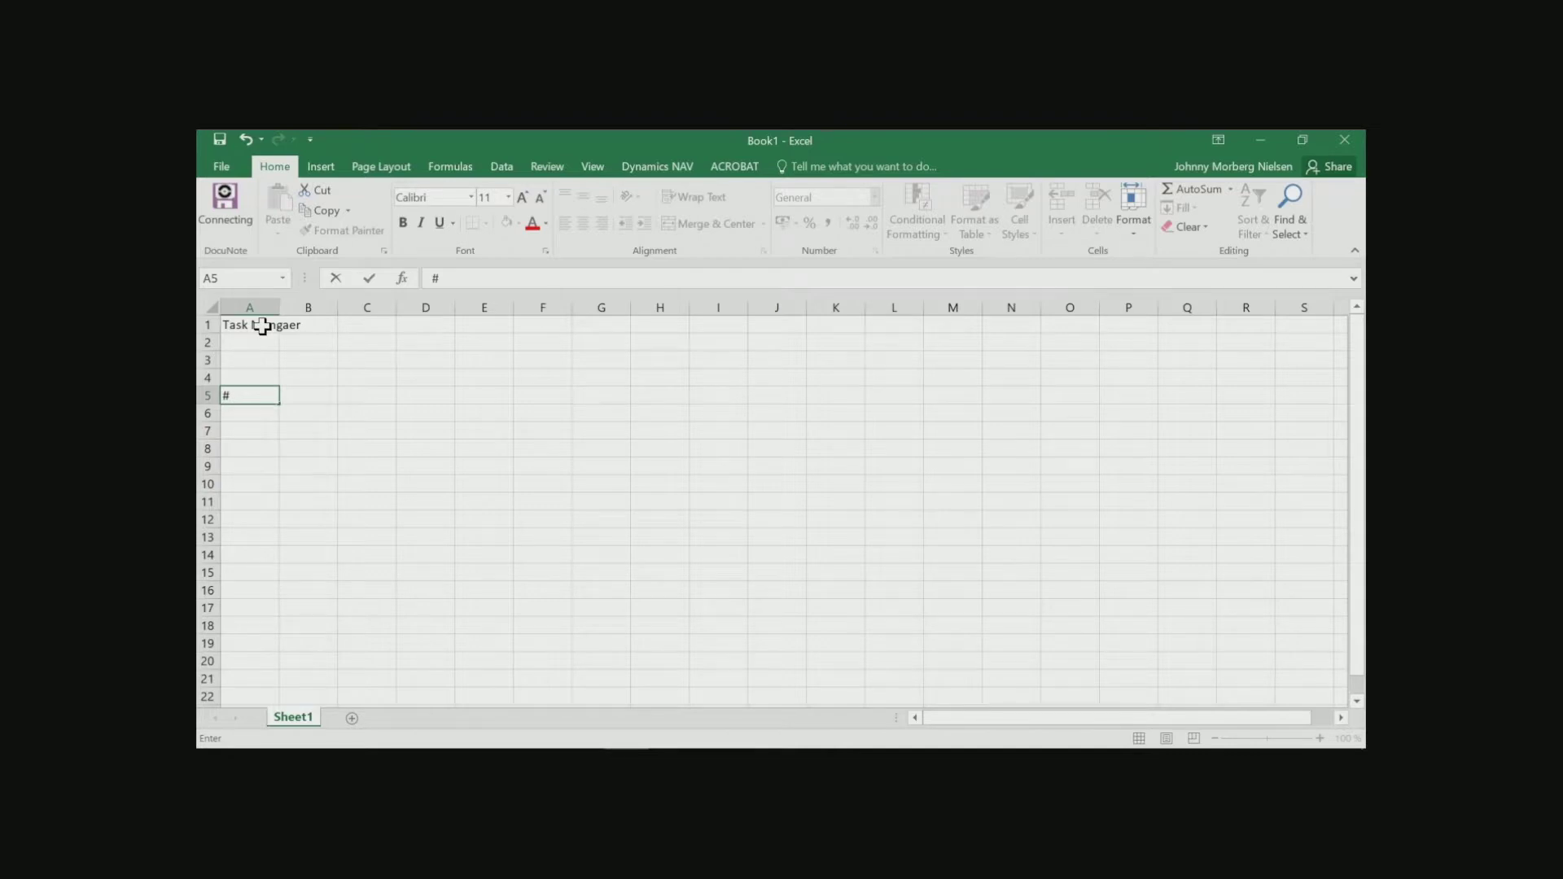
pyautogui.press('Tab')
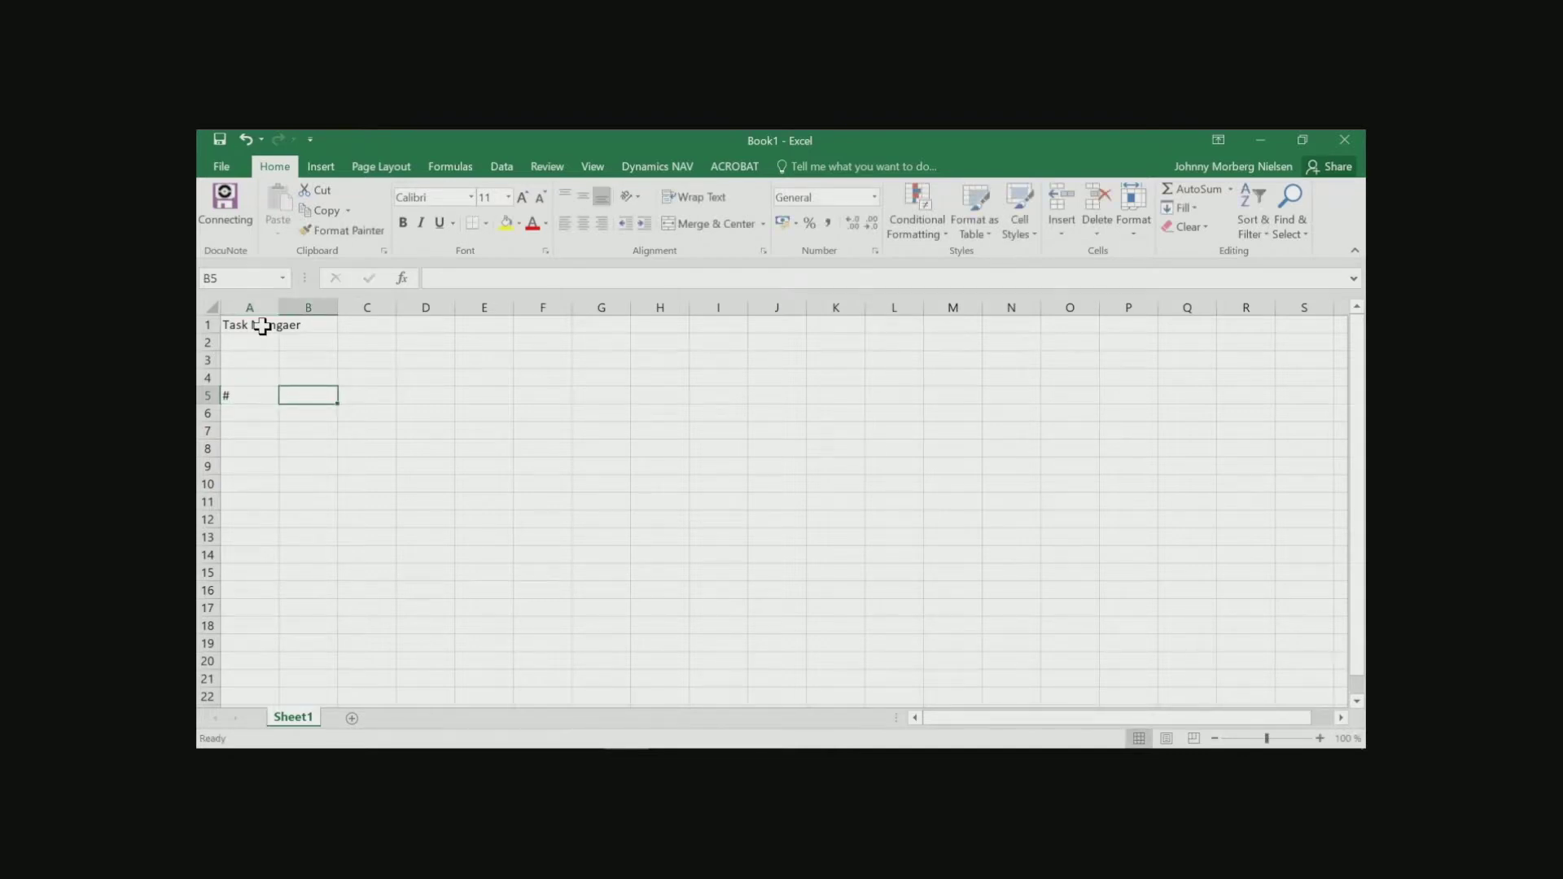
pyautogui.write('Cat')
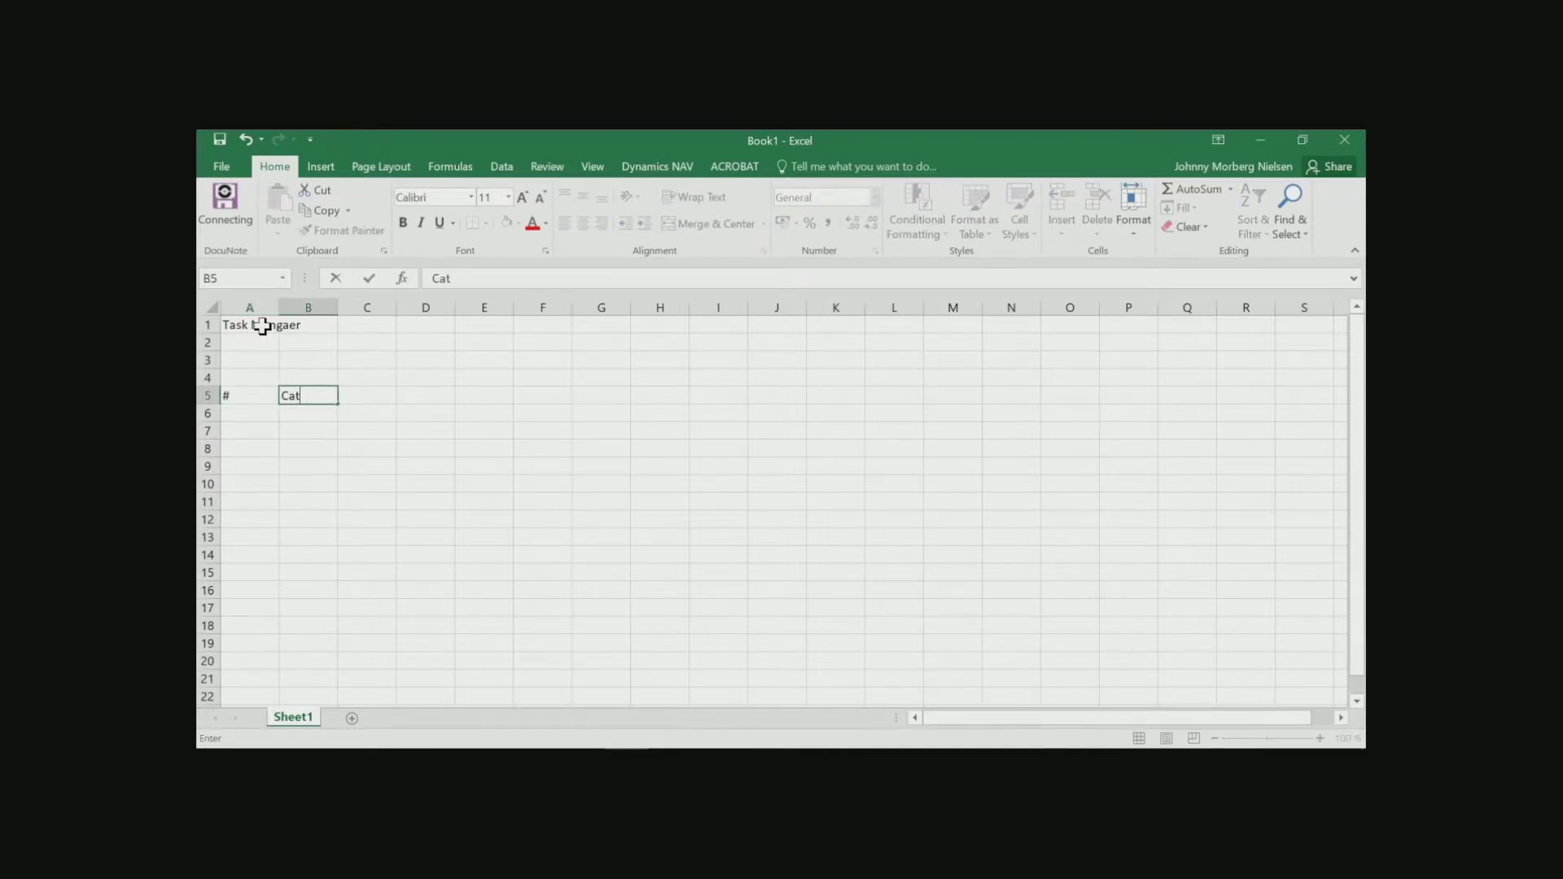
pyautogui.write('egory')
pyautogui.press('Tab')
pyautogui.write('D')
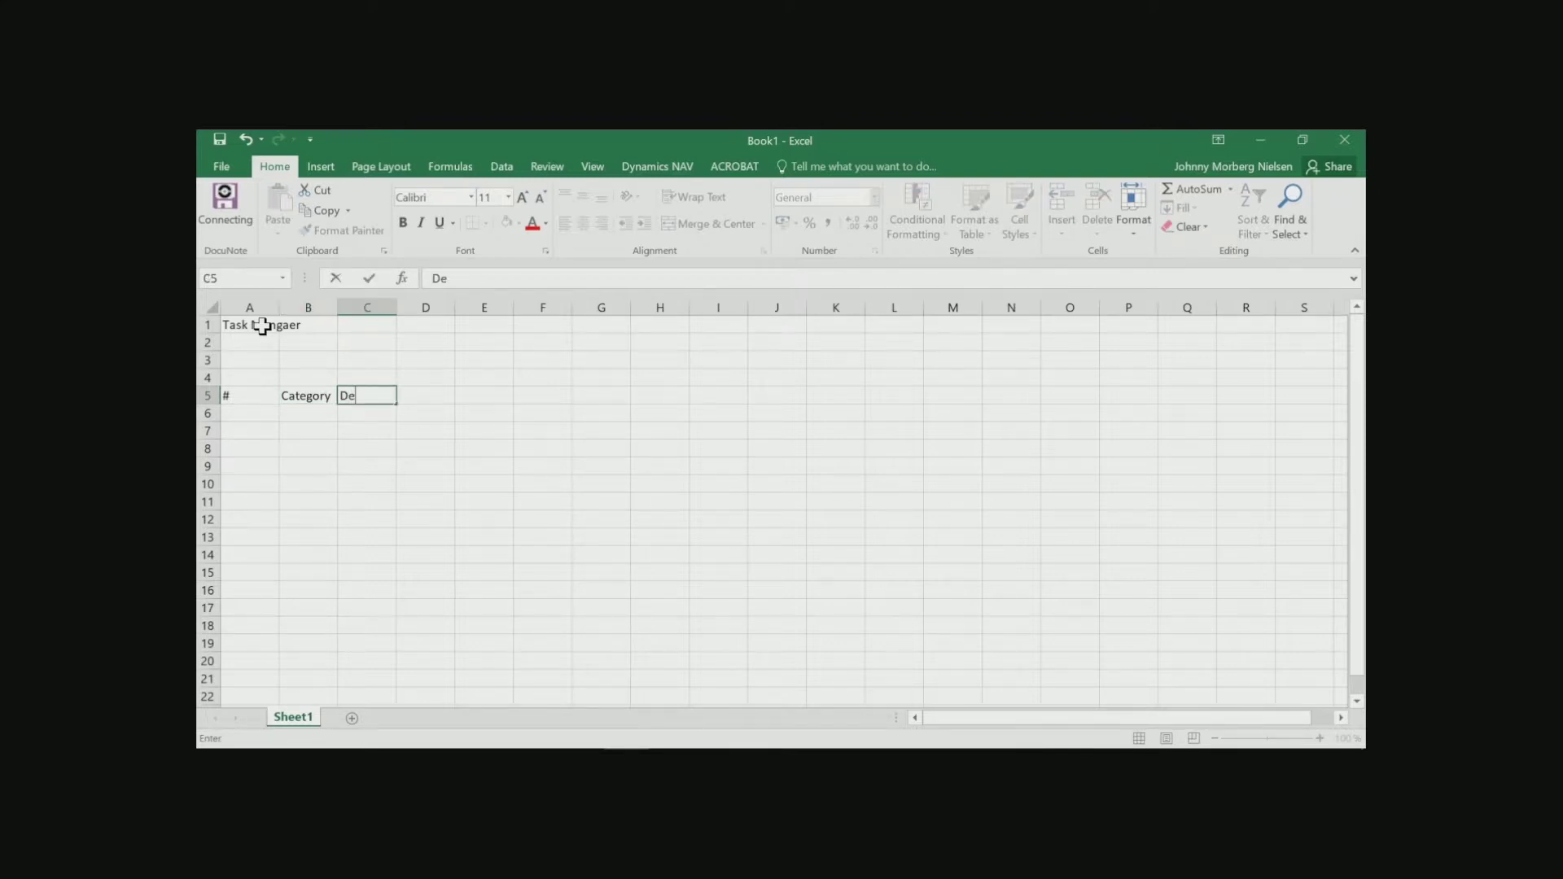
pyautogui.write('escri')
pyautogui.press('BackSpace')
pyautogui.write('ription')
pyautogui.press('Tab')
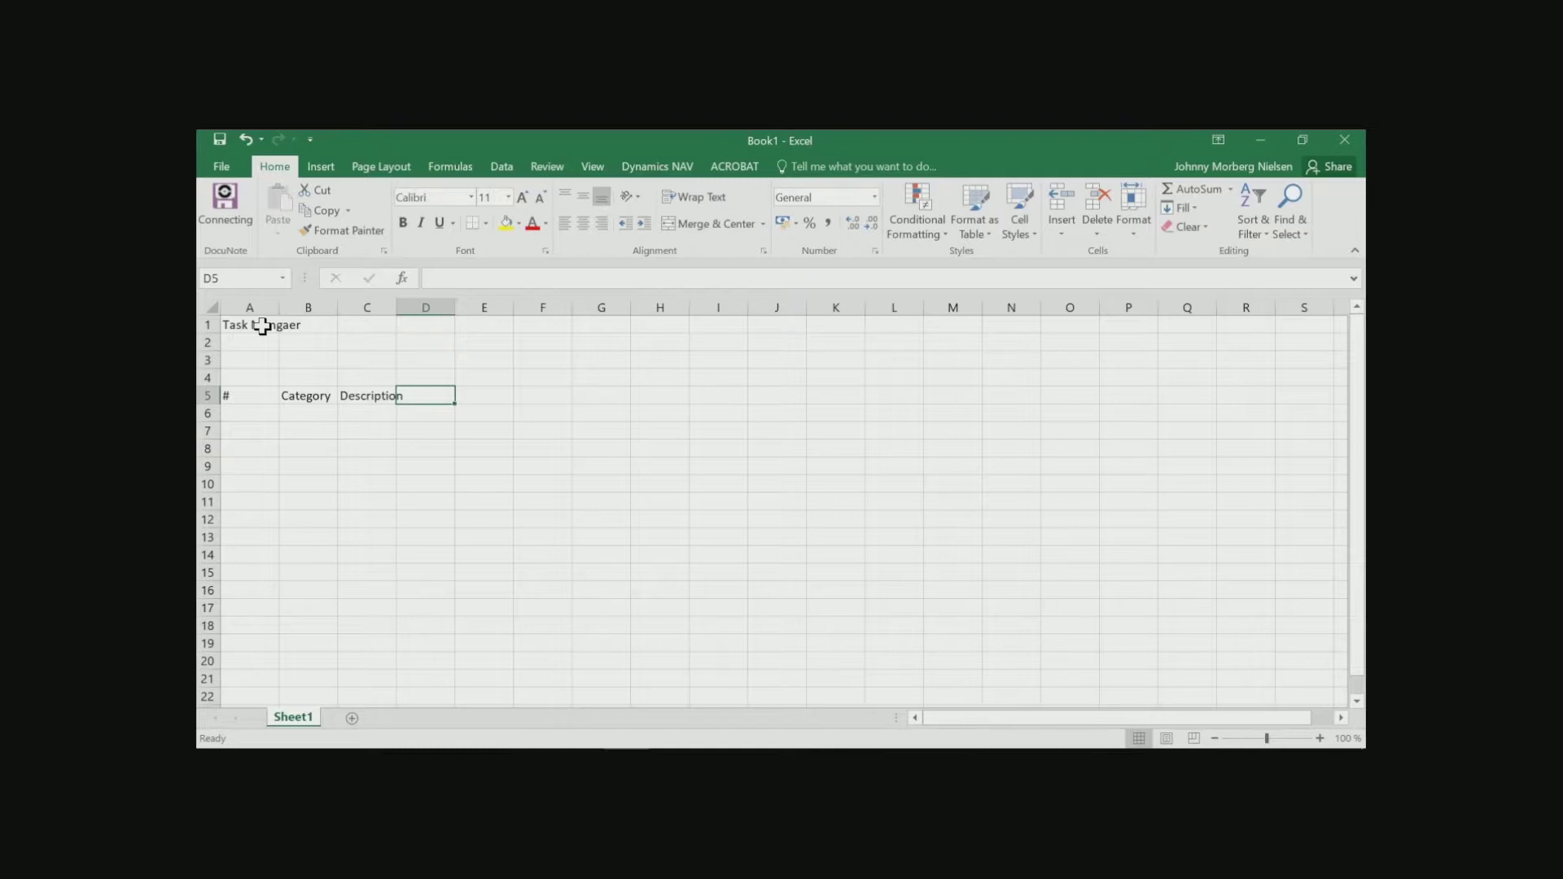
pyautogui.write('Responsi')
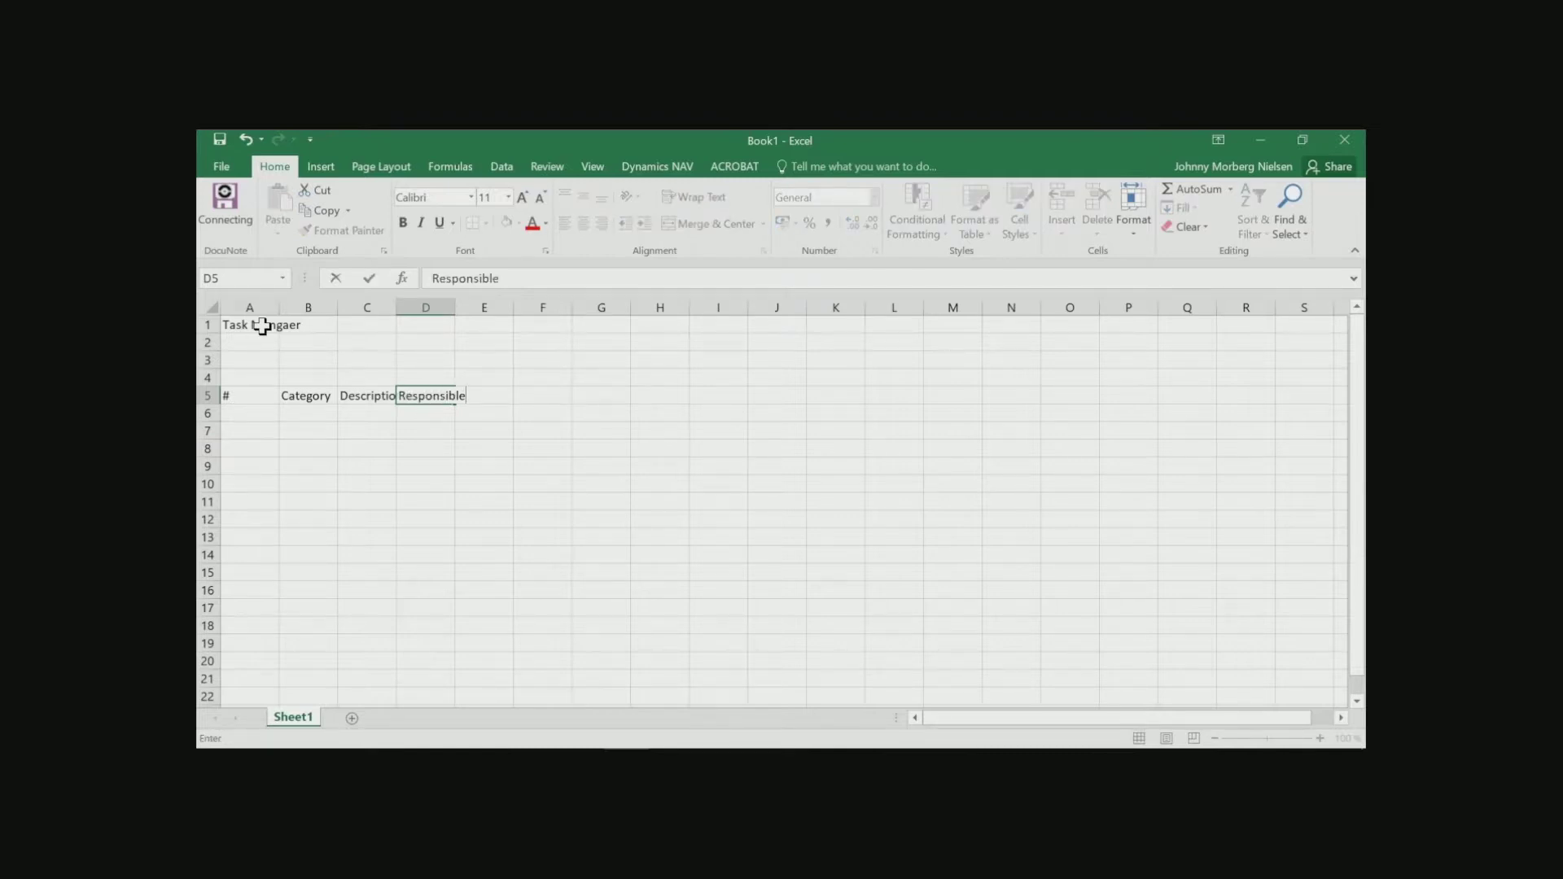
pyautogui.write('ble')
pyautogui.press('Tab')
pyautogui.write('Statu')
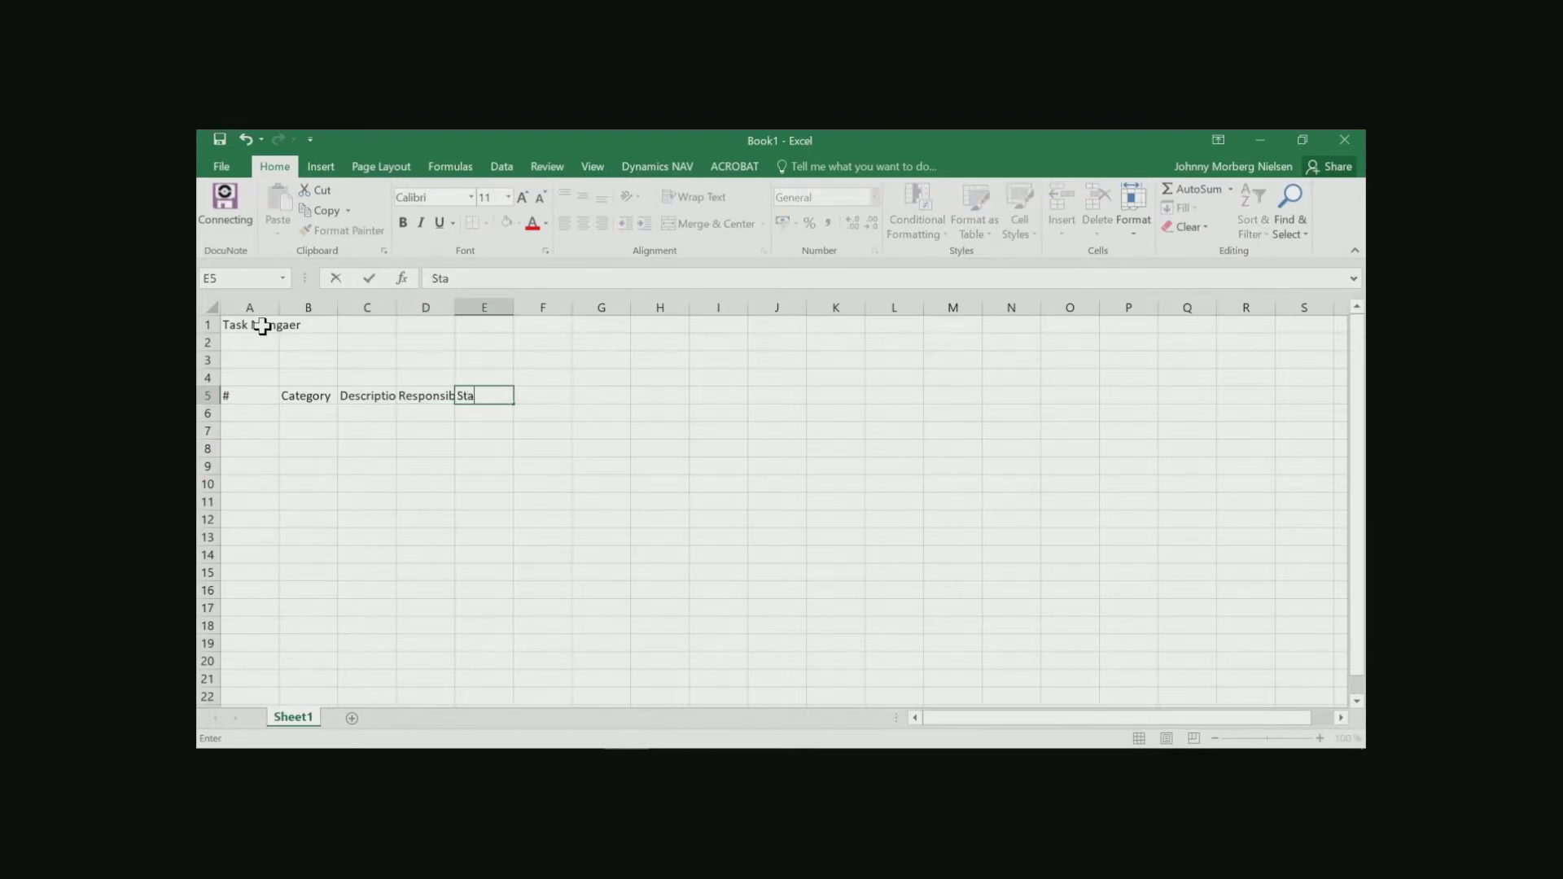
pyautogui.press('Tab')
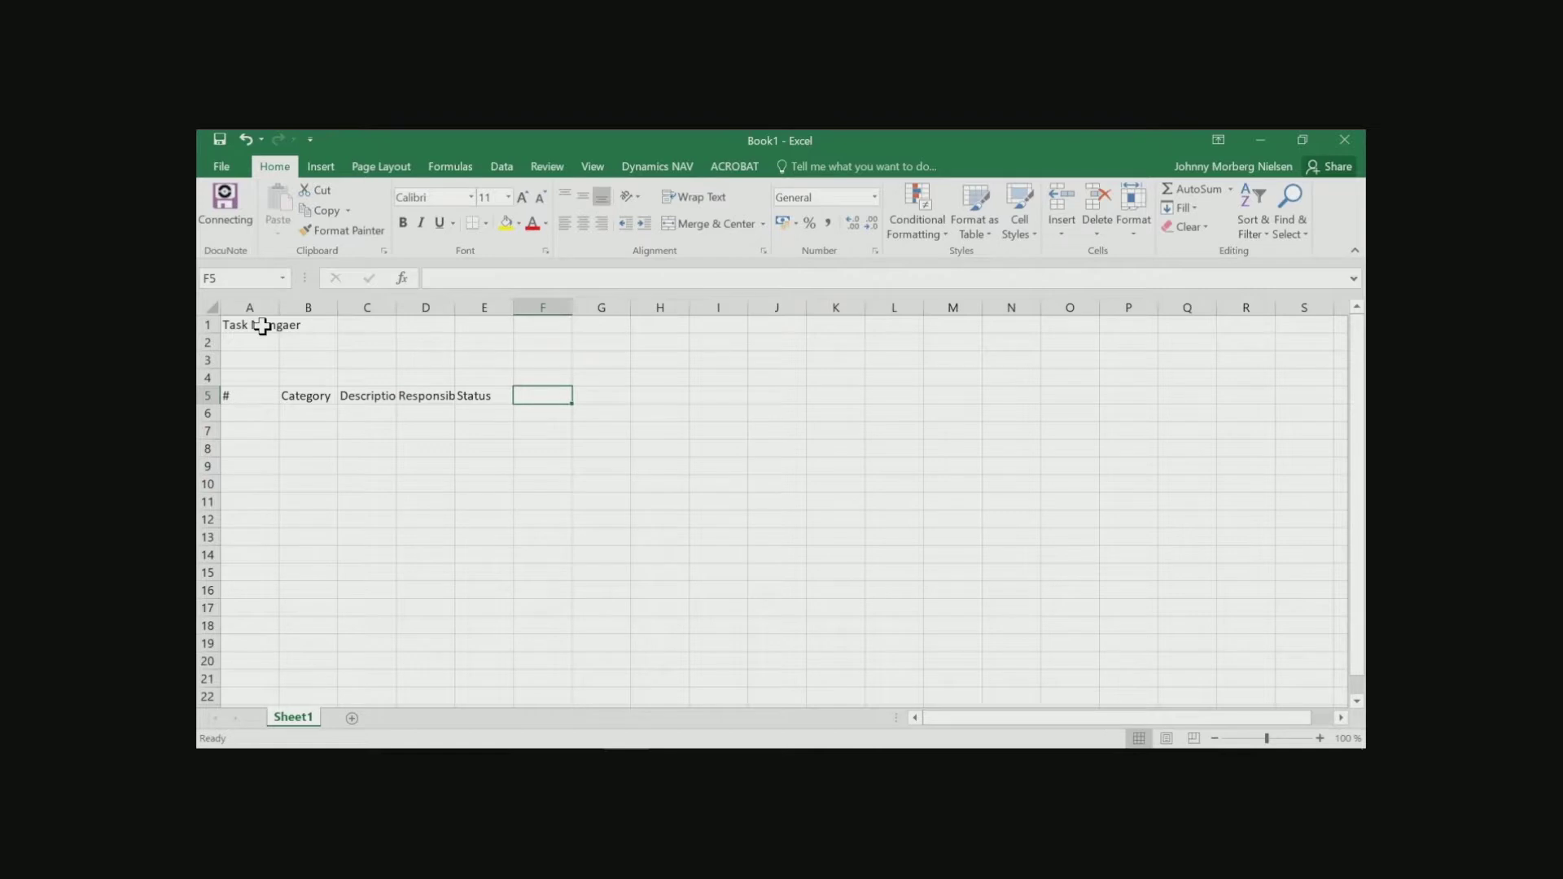
# Step: Continue the headers with Identified, In process, Completed, Started, Deadline and Completed in F5:K5
pyautogui.write('Identif')
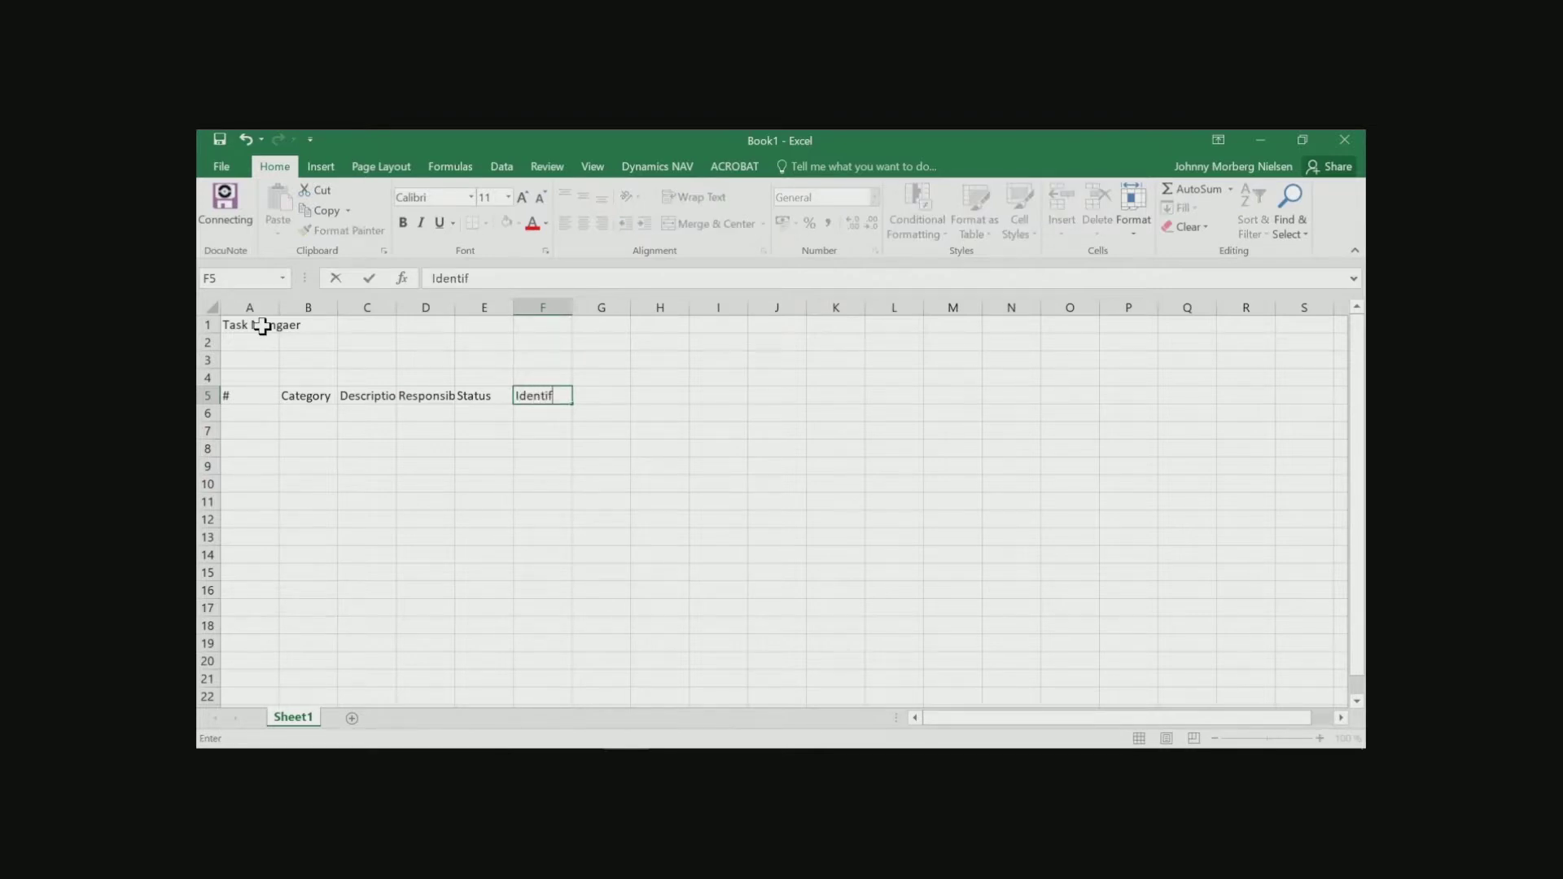
pyautogui.write('ied')
pyautogui.press('Tab')
pyautogui.write('Inpr')
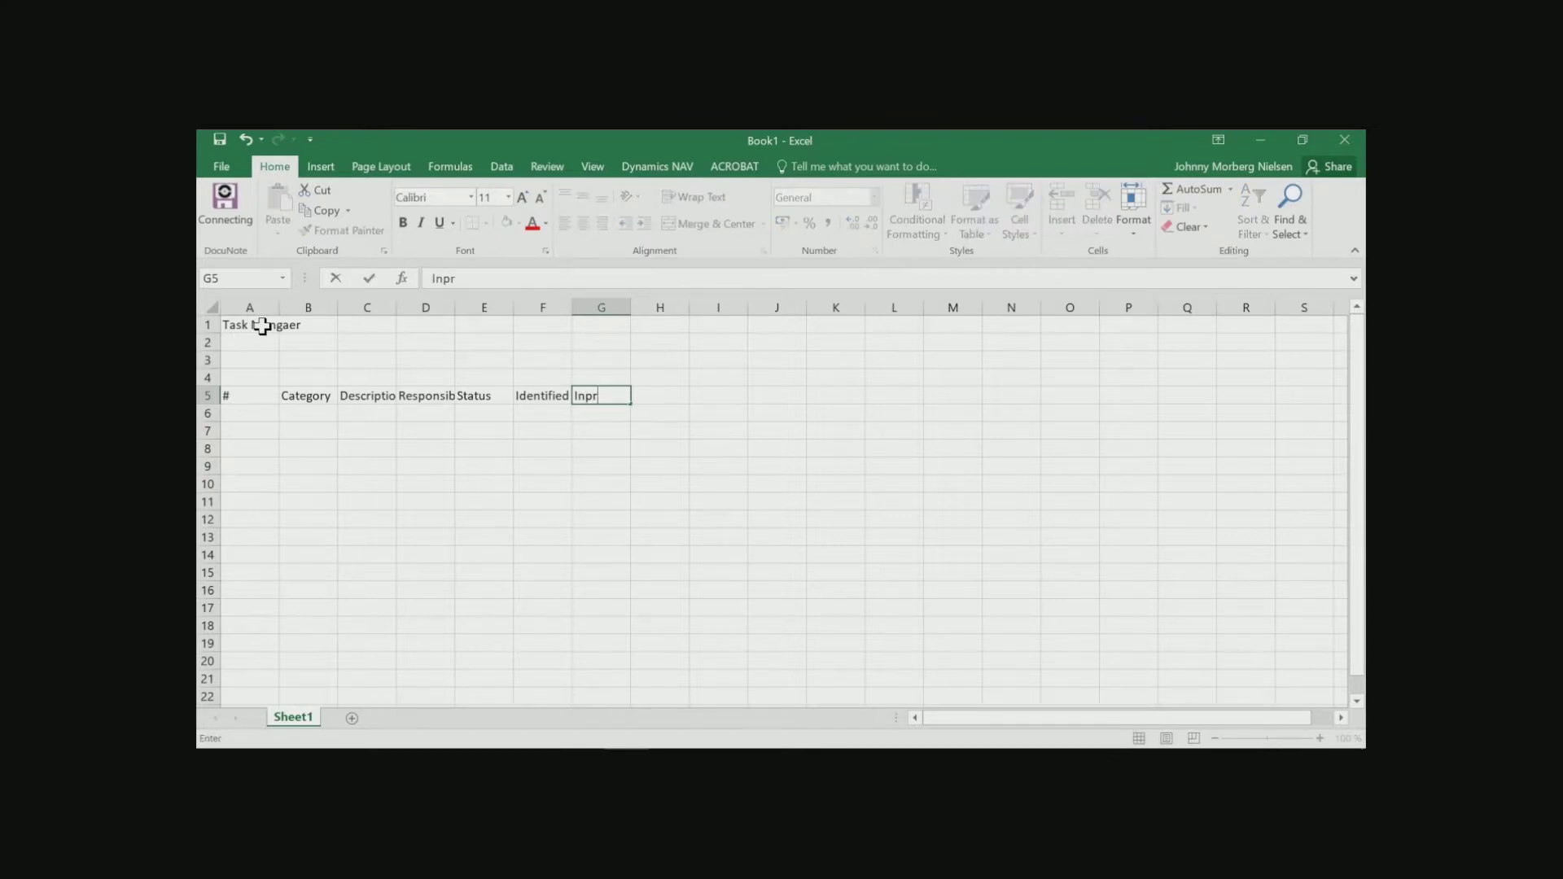
pyautogui.press('BackSpace')
pyautogui.write('process')
pyautogui.press('Tab')
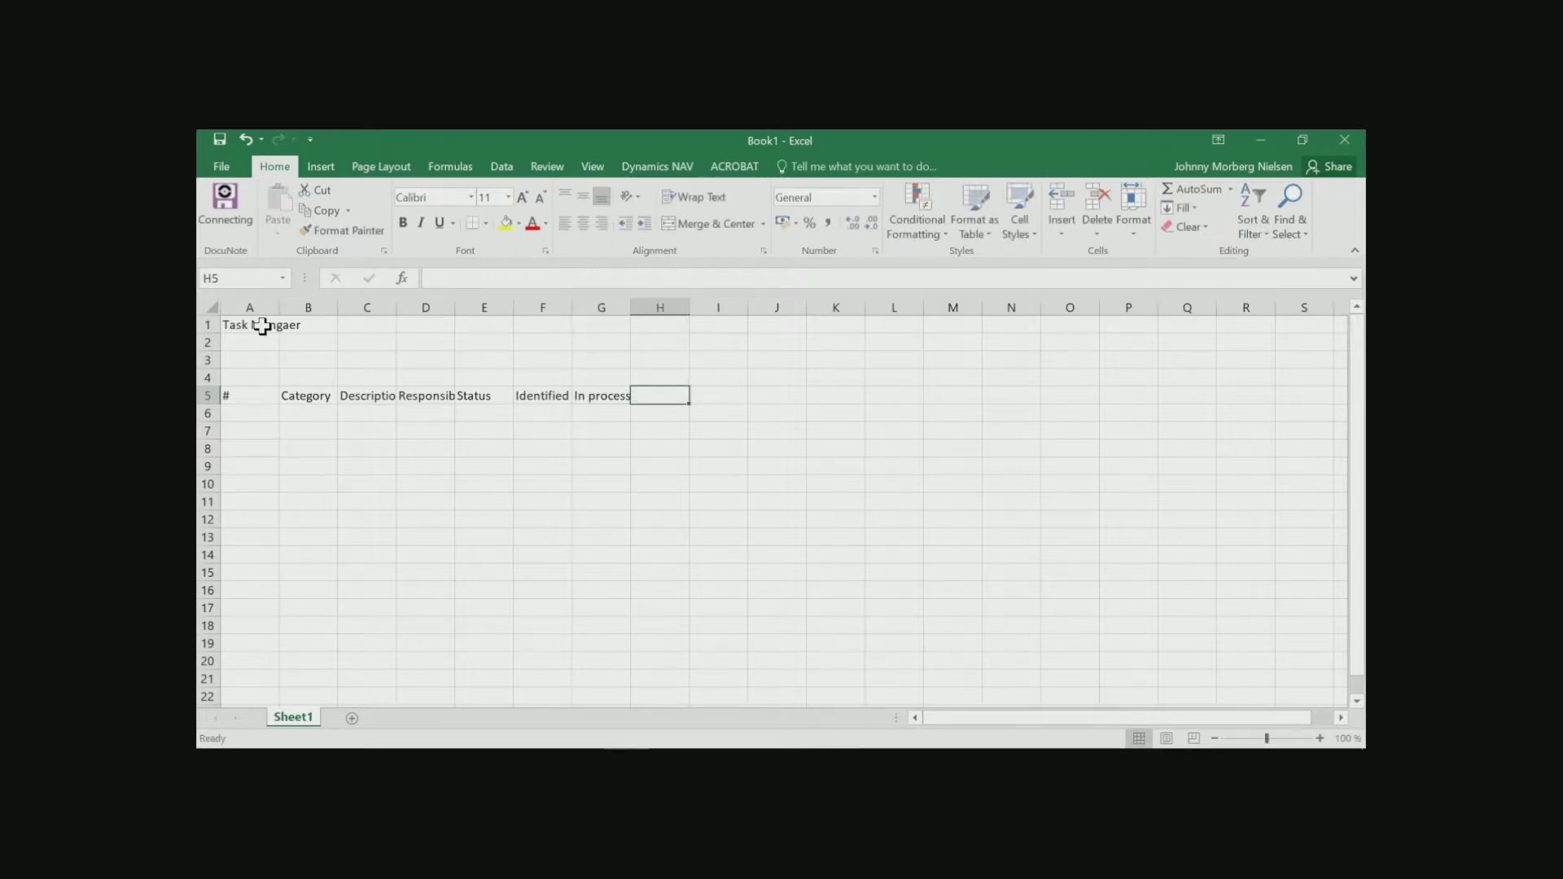
pyautogui.write('Co')
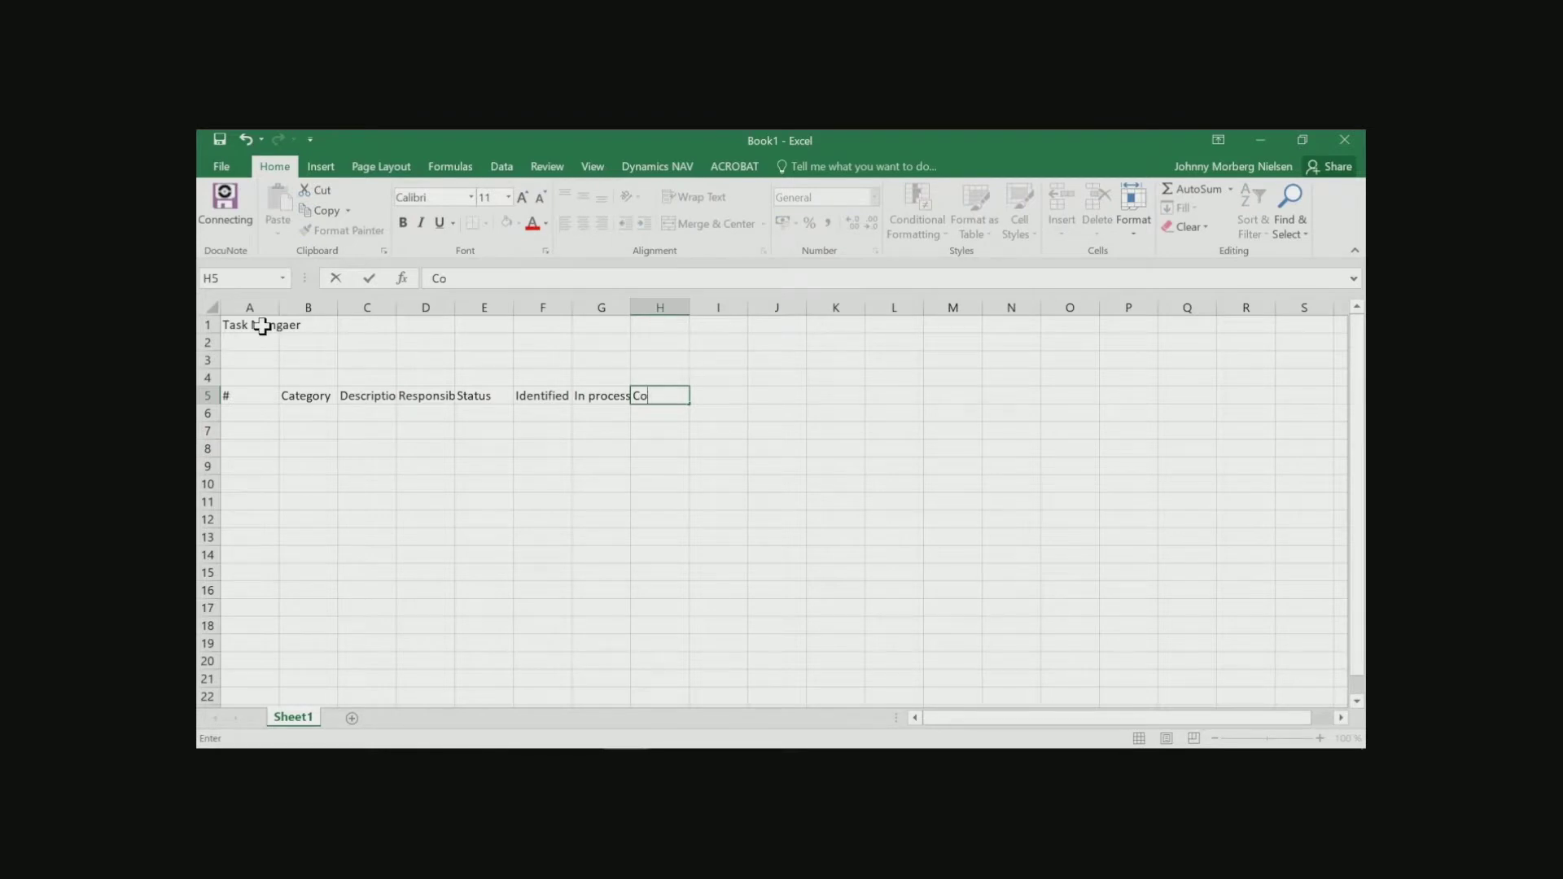
pyautogui.write('mpleted')
pyautogui.press('Tab')
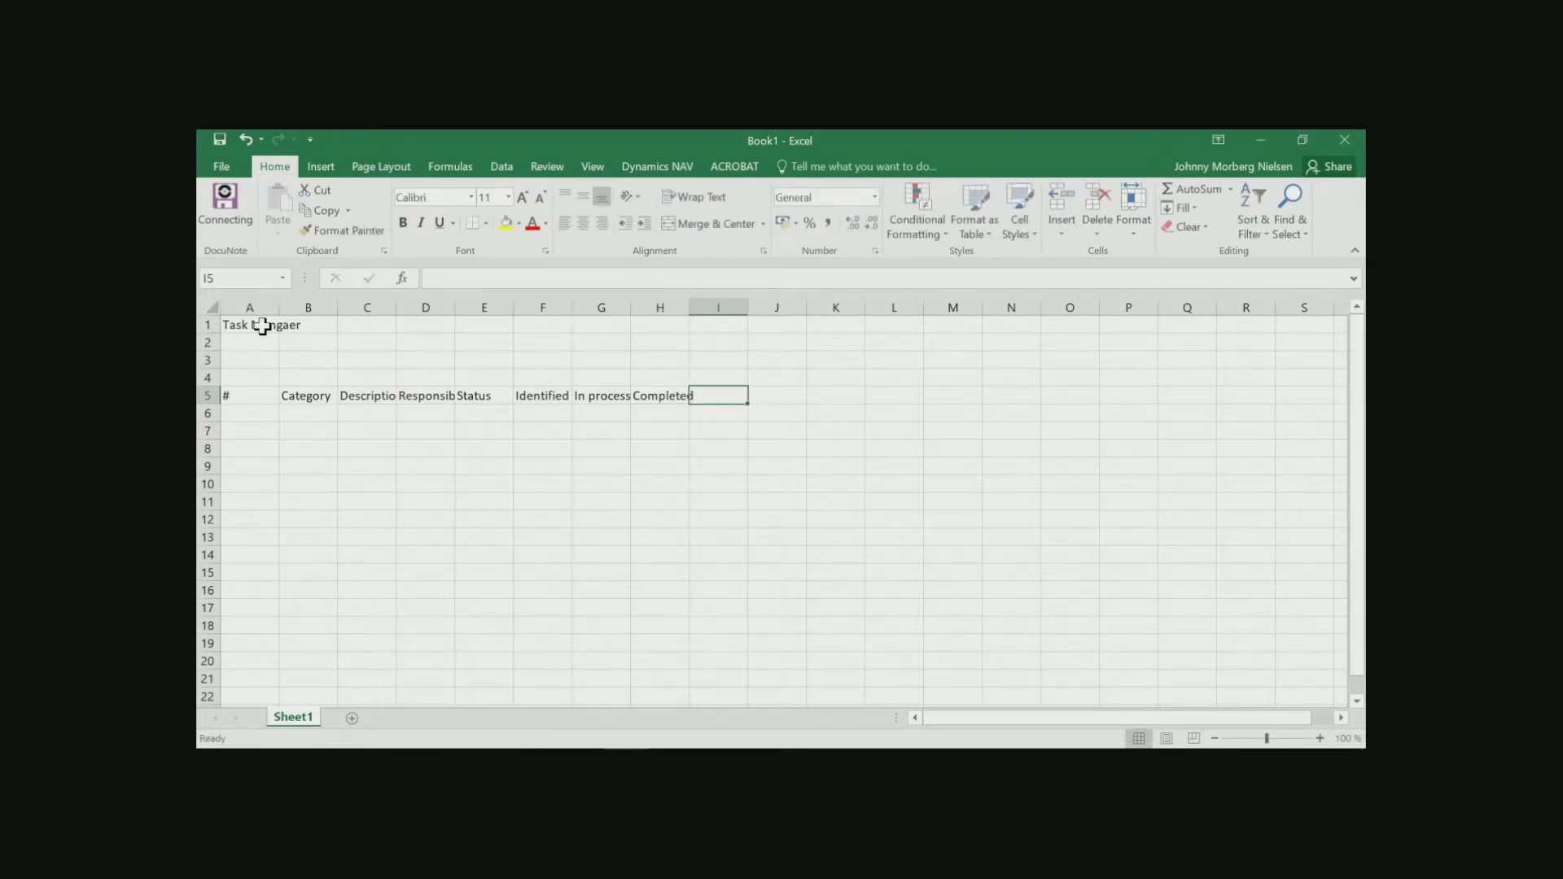
pyautogui.write('Starte')
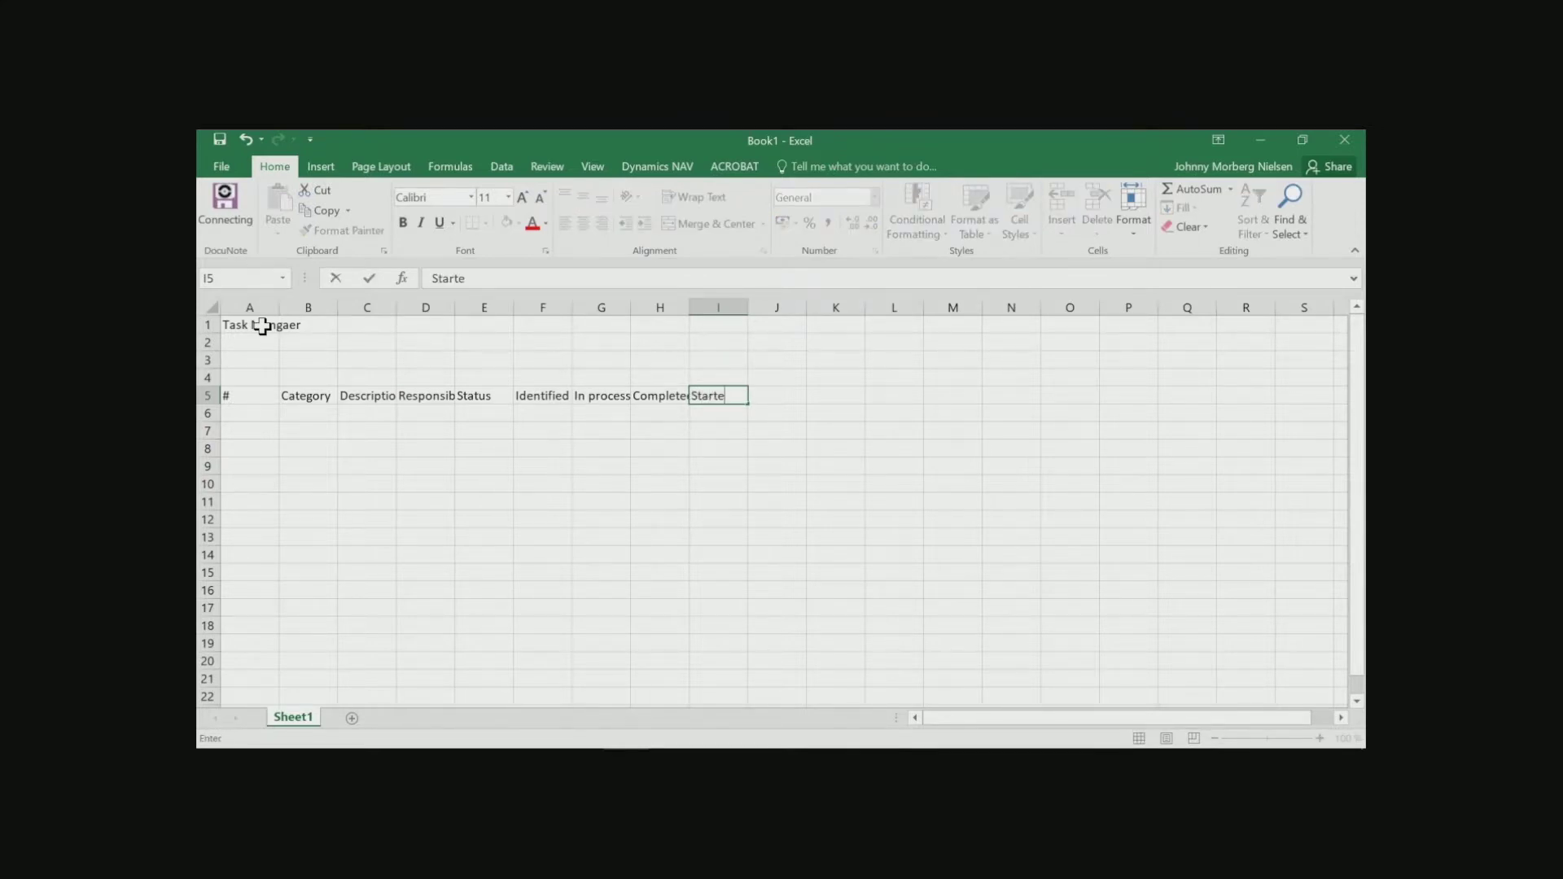
pyautogui.write('d')
pyautogui.press('Tab')
pyautogui.write('D')
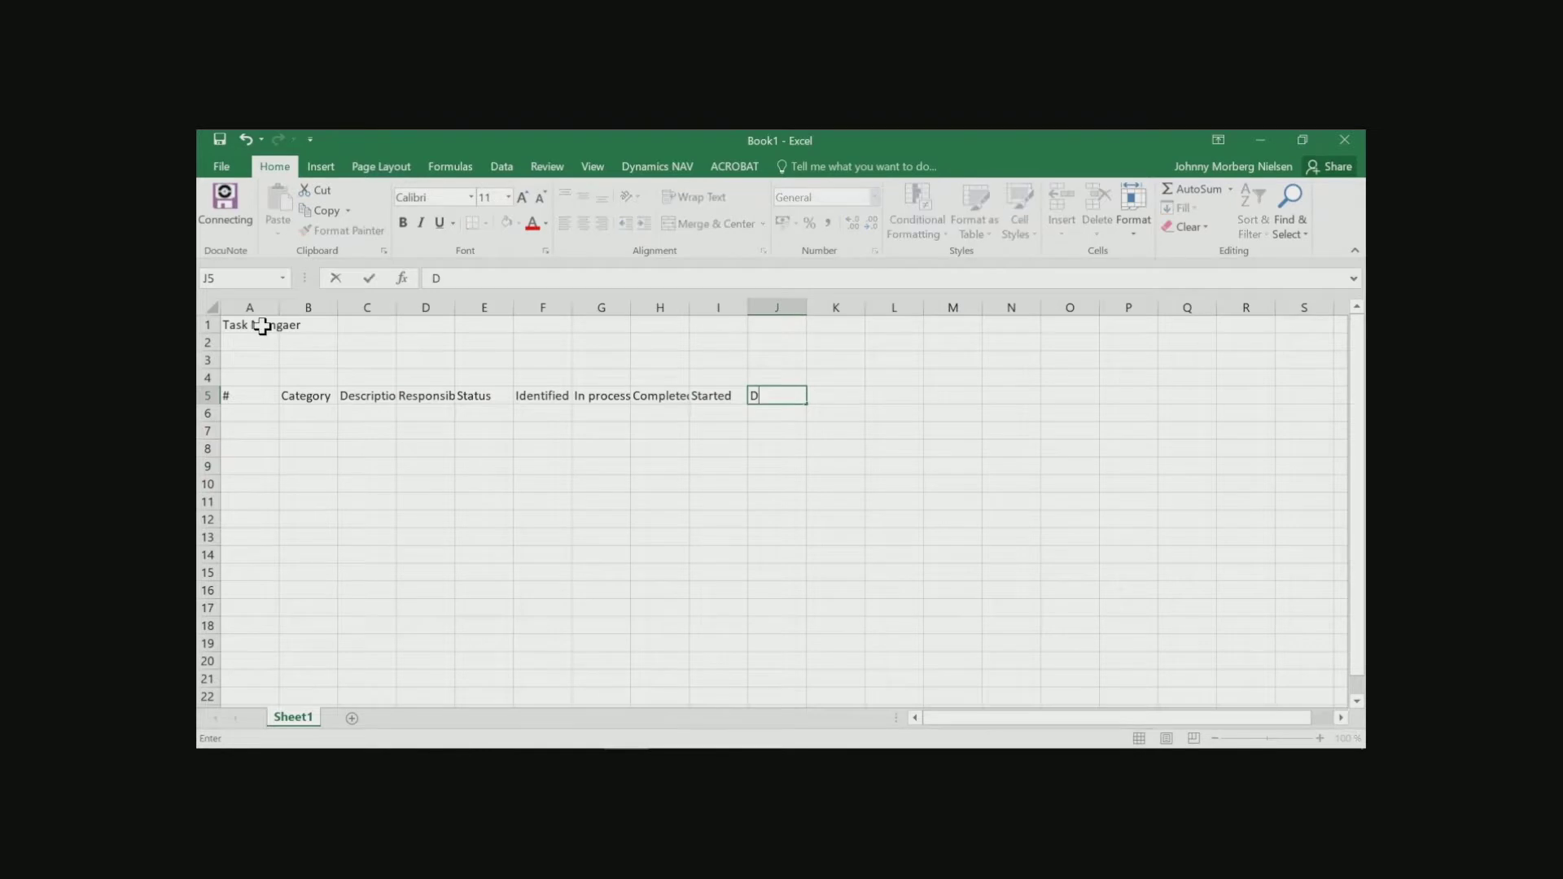
pyautogui.write('eadline')
pyautogui.press('Tab')
pyautogui.write('Comp')
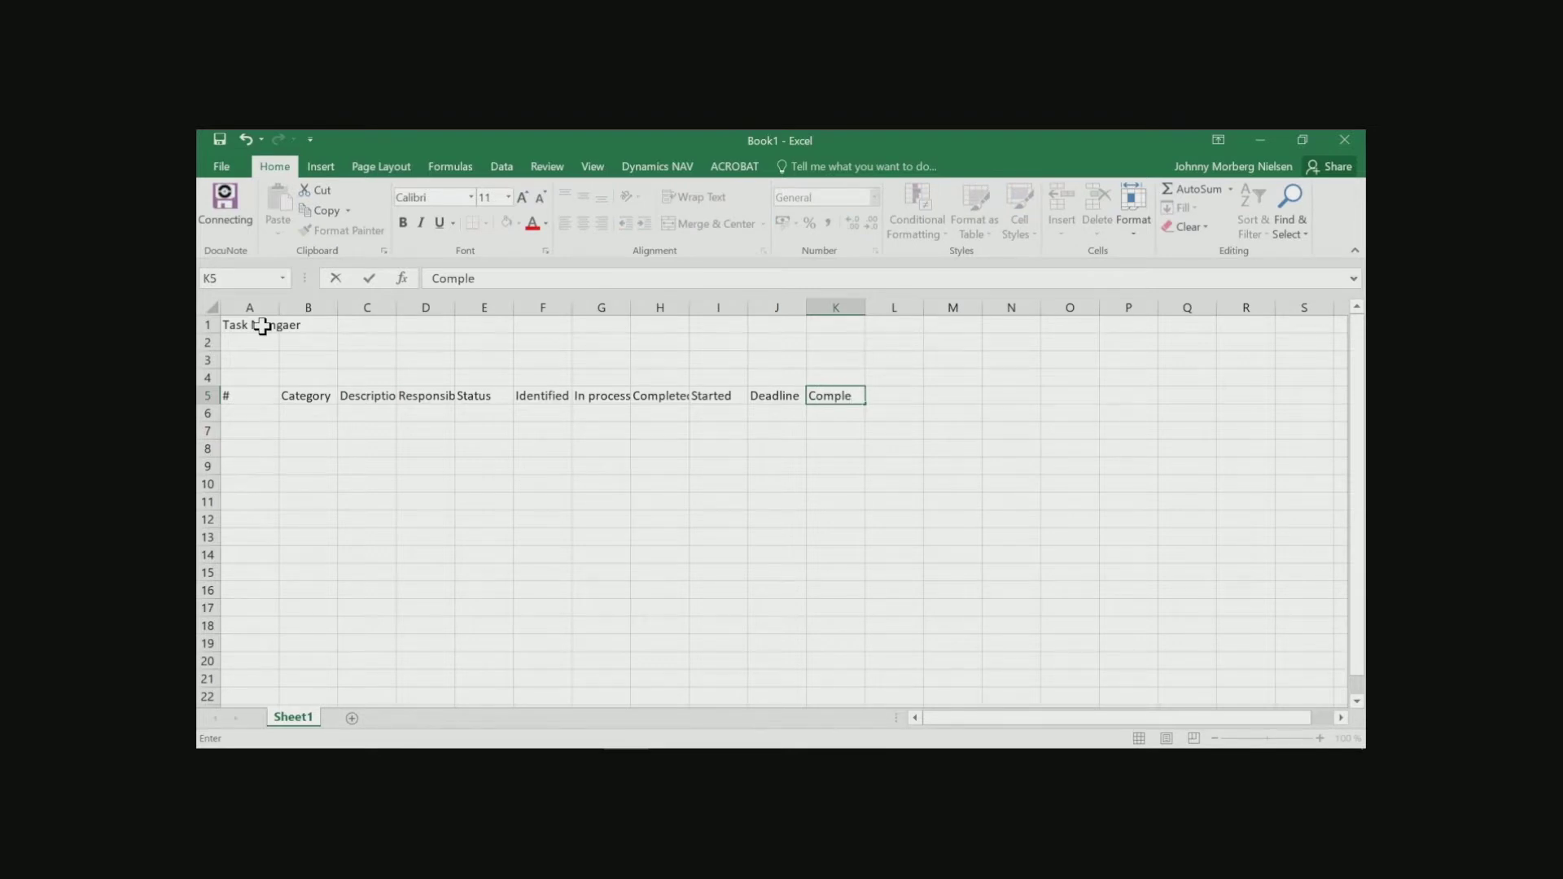
pyautogui.write('leted')
# Step: Finish the Completed header in K5, narrow column A, and autofit column D
pyautogui.click(257, 412)
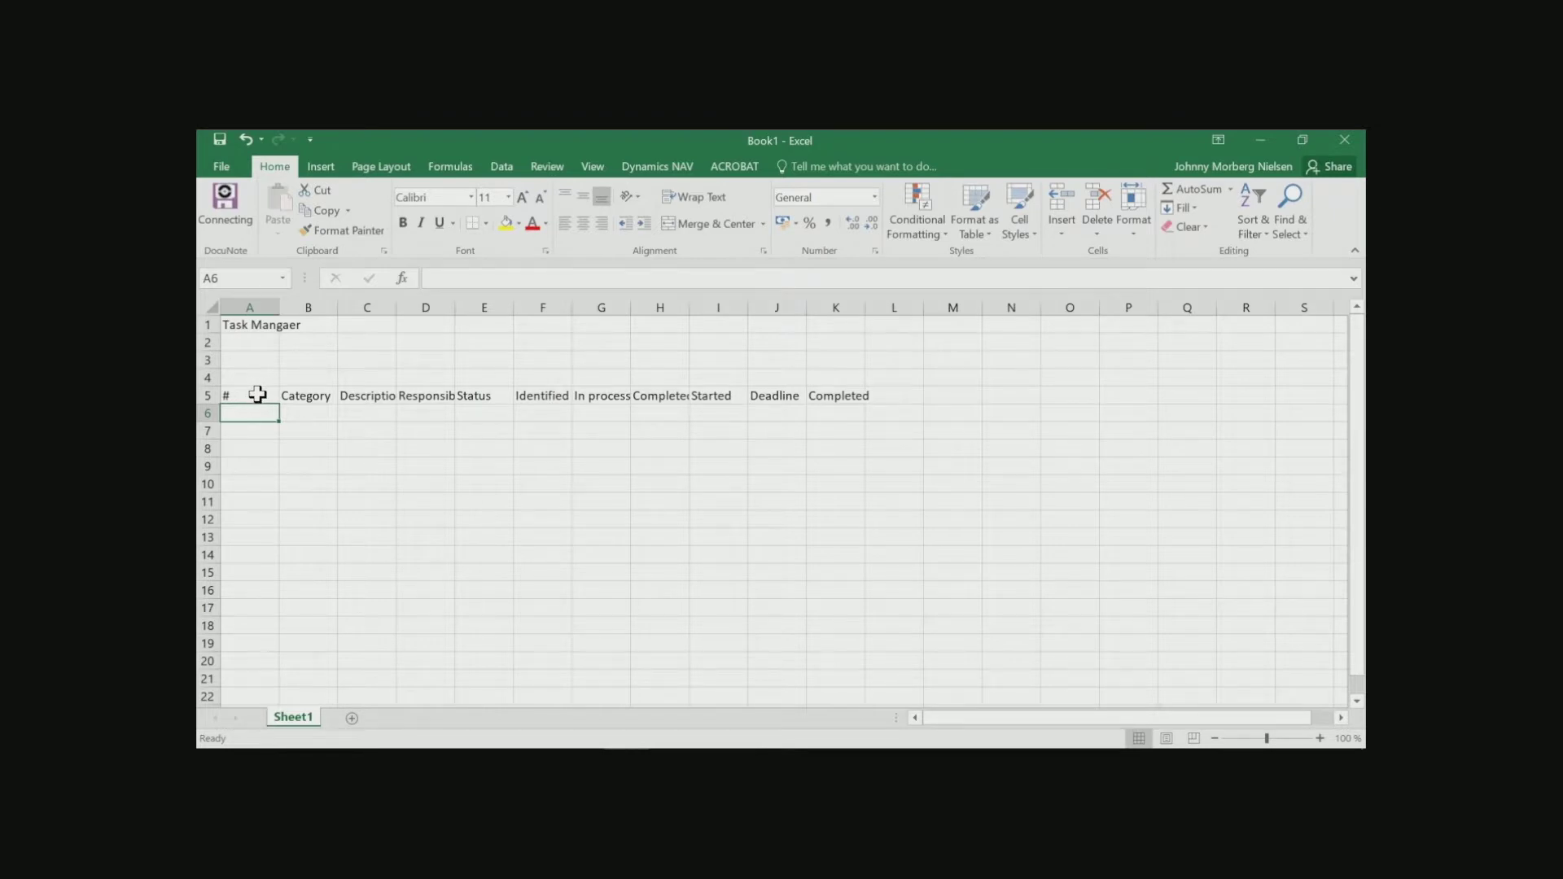
pyautogui.click(323, 385)
pyautogui.moveTo(279, 308); pyautogui.dragTo(594, 303)
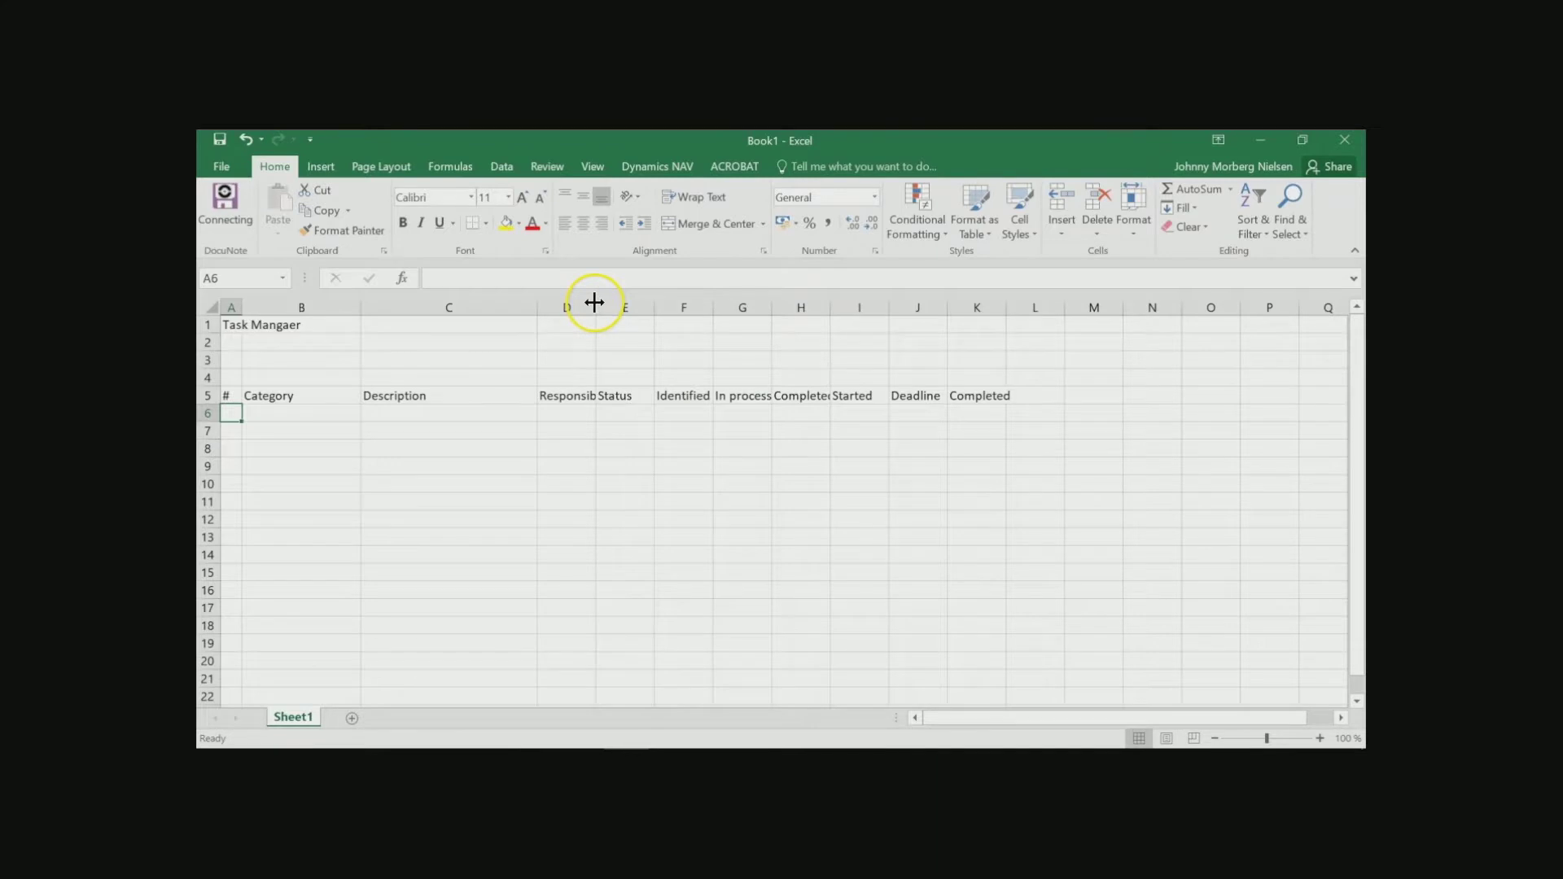
pyautogui.doubleClick(597, 301)
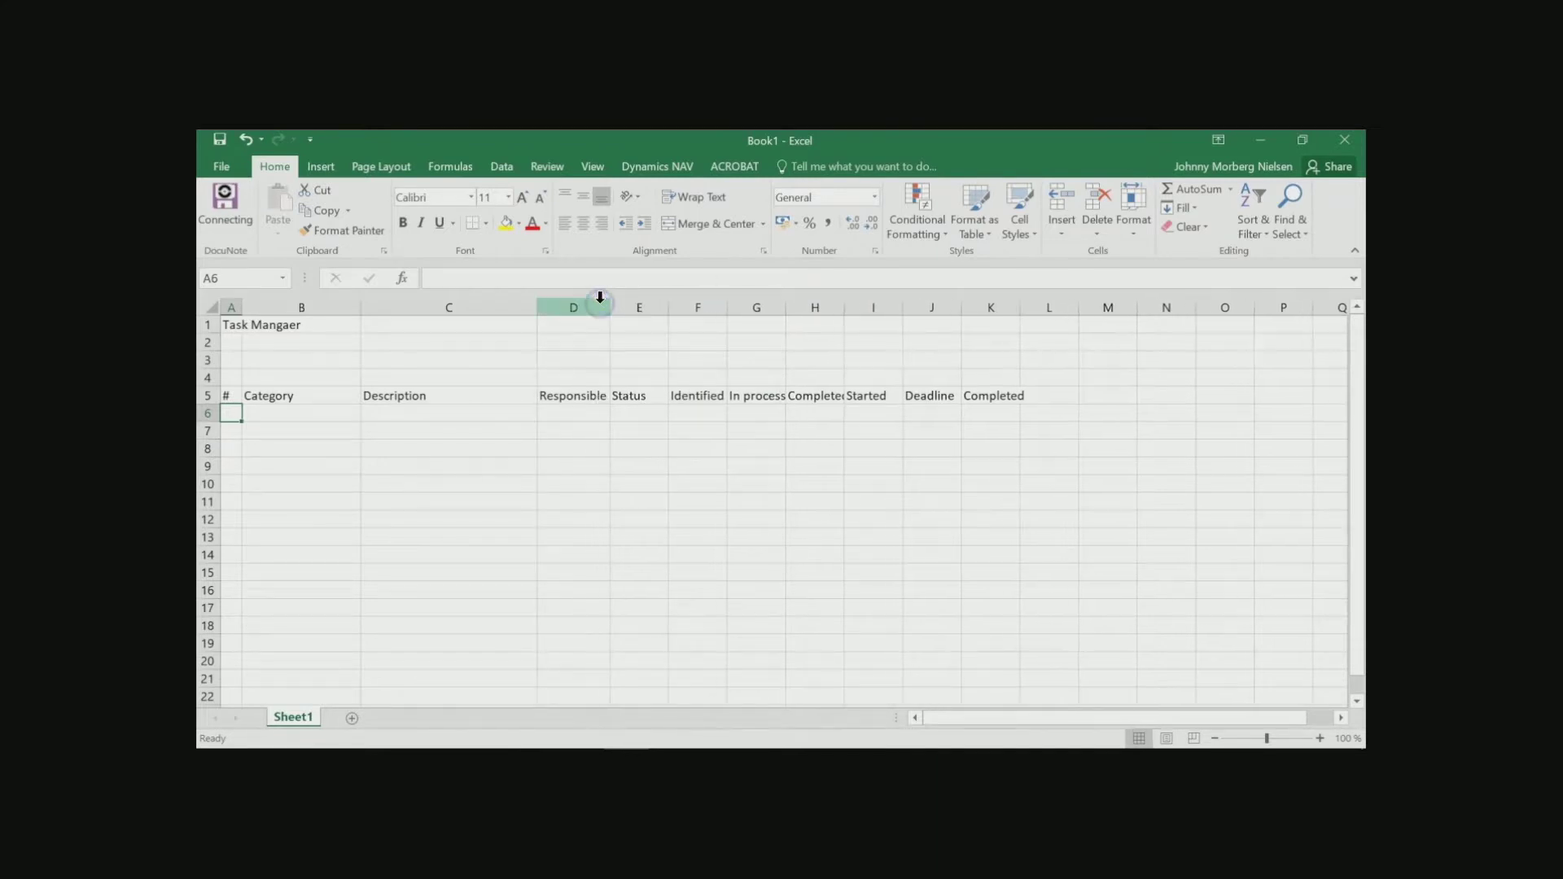
# Step: Widen columns F–H and I–K to equal widths, then select the table range A5:K20
pyautogui.moveTo(663, 303); pyautogui.dragTo(859, 298)
pyautogui.click(746, 298)
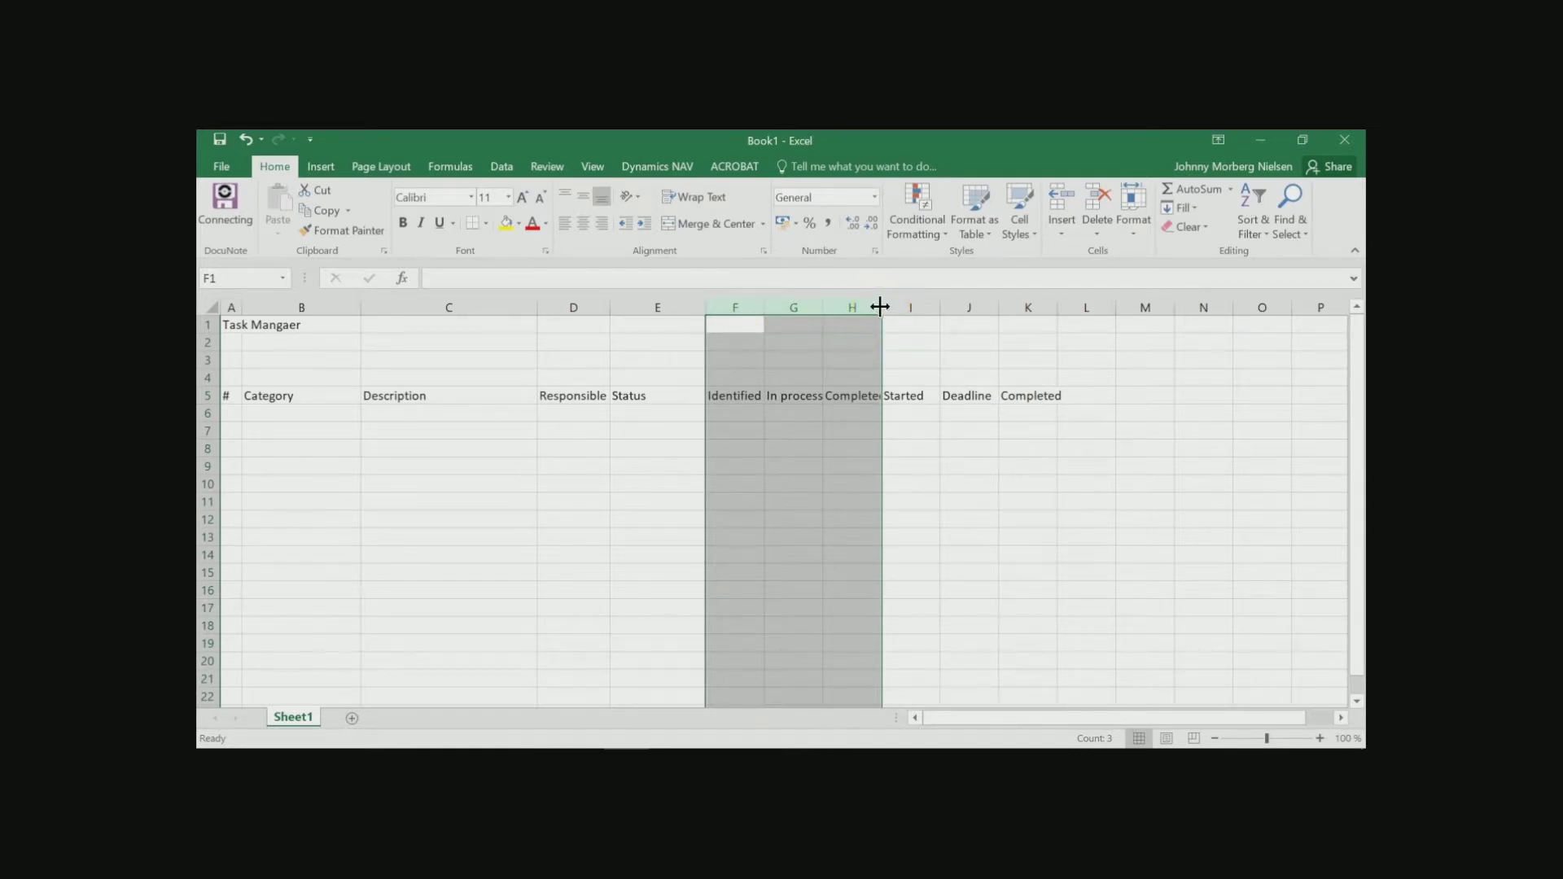
pyautogui.moveTo(880, 306); pyautogui.dragTo(902, 304)
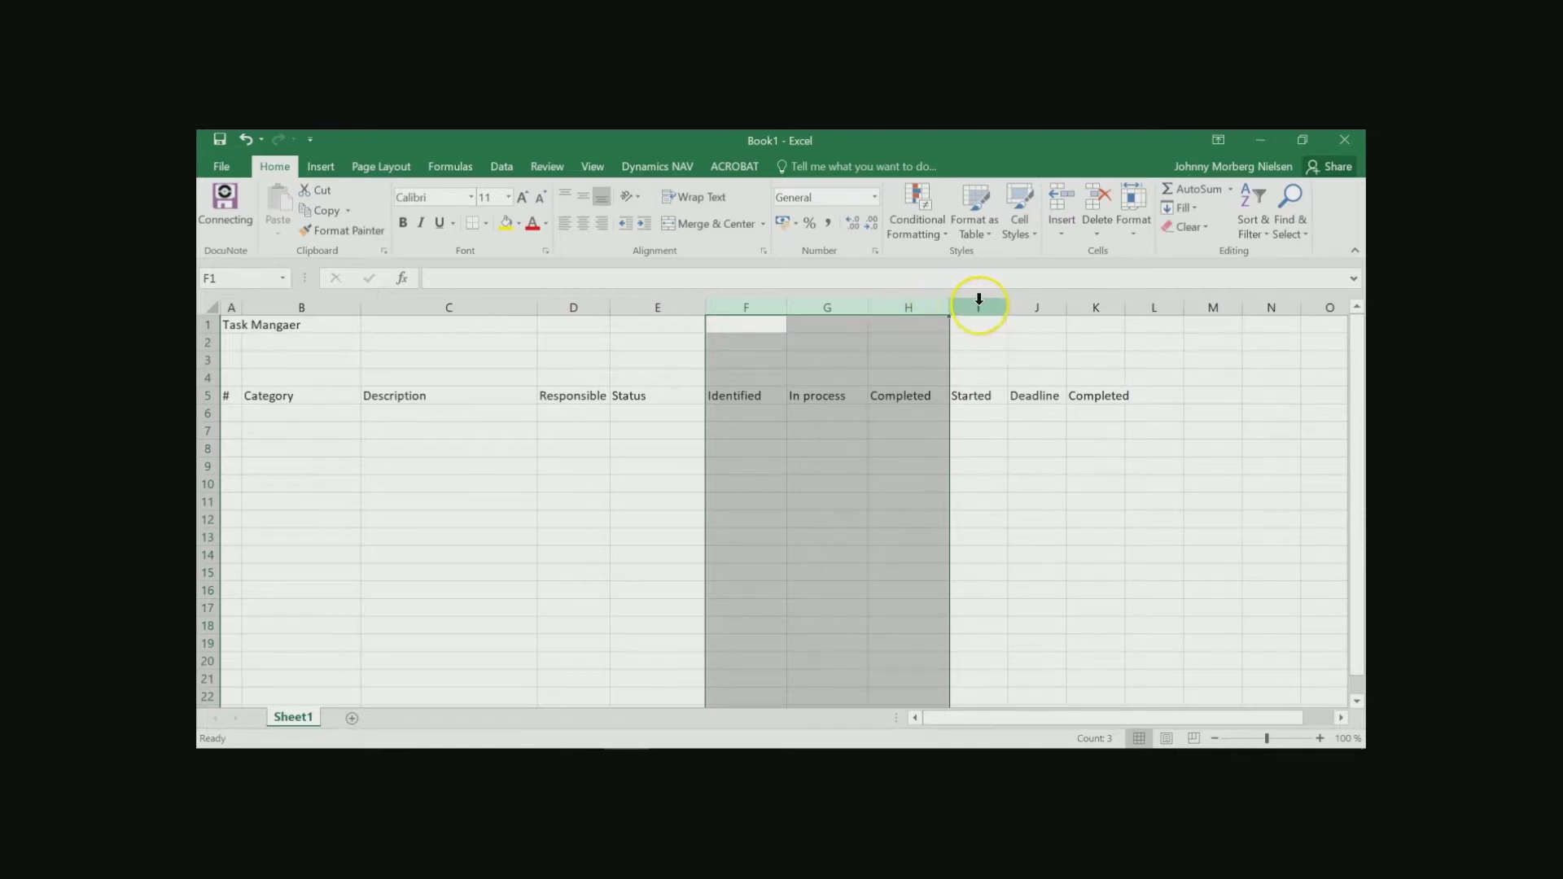
pyautogui.moveTo(980, 306); pyautogui.dragTo(1141, 300)
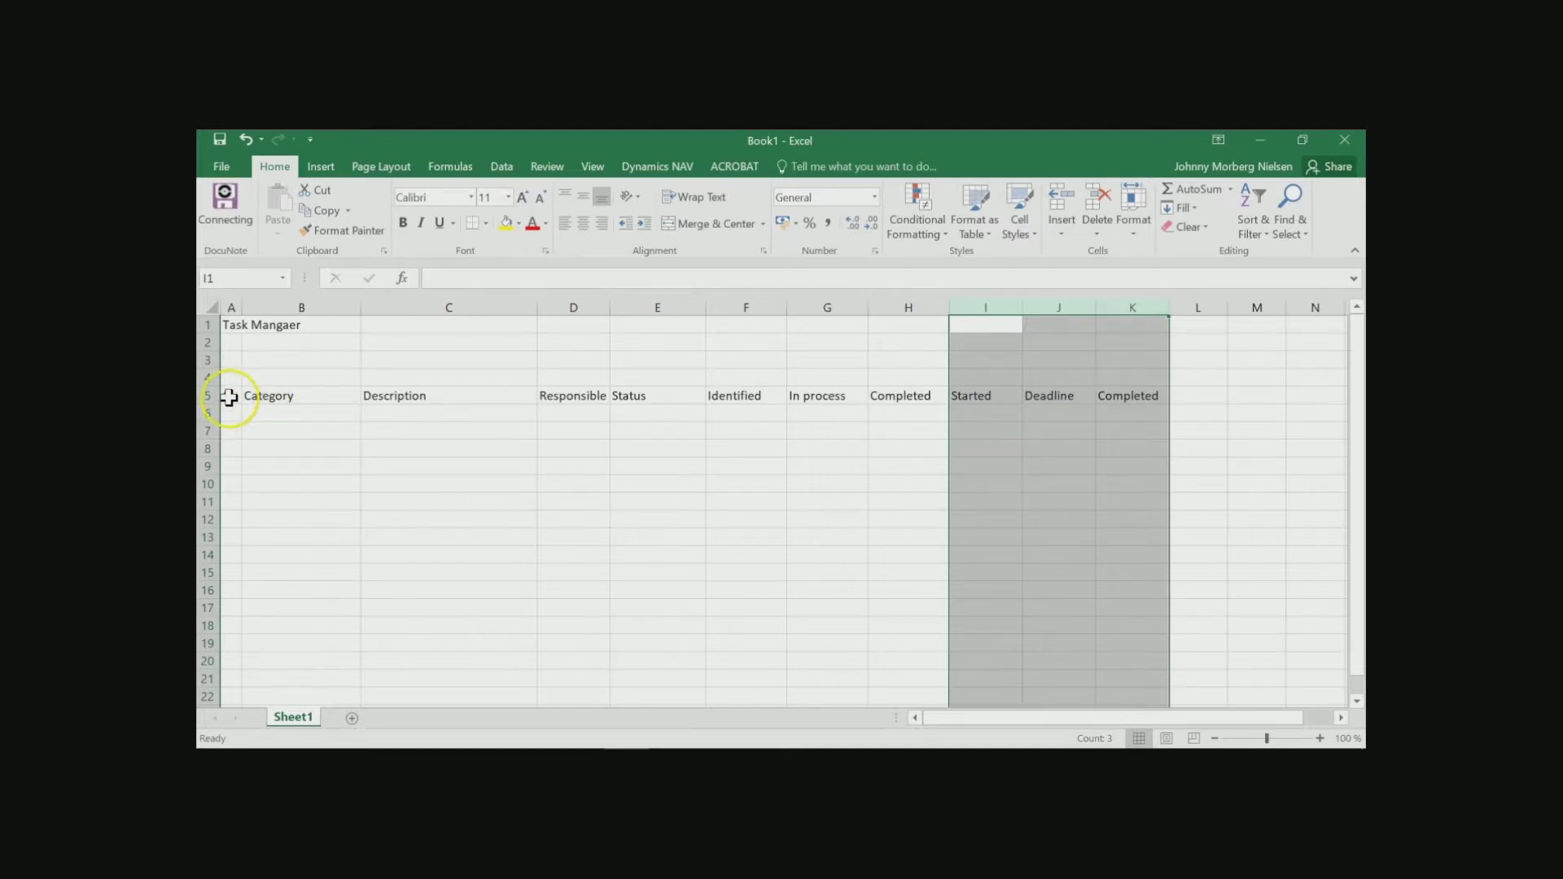
pyautogui.moveTo(229, 396); pyautogui.dragTo(1109, 653)
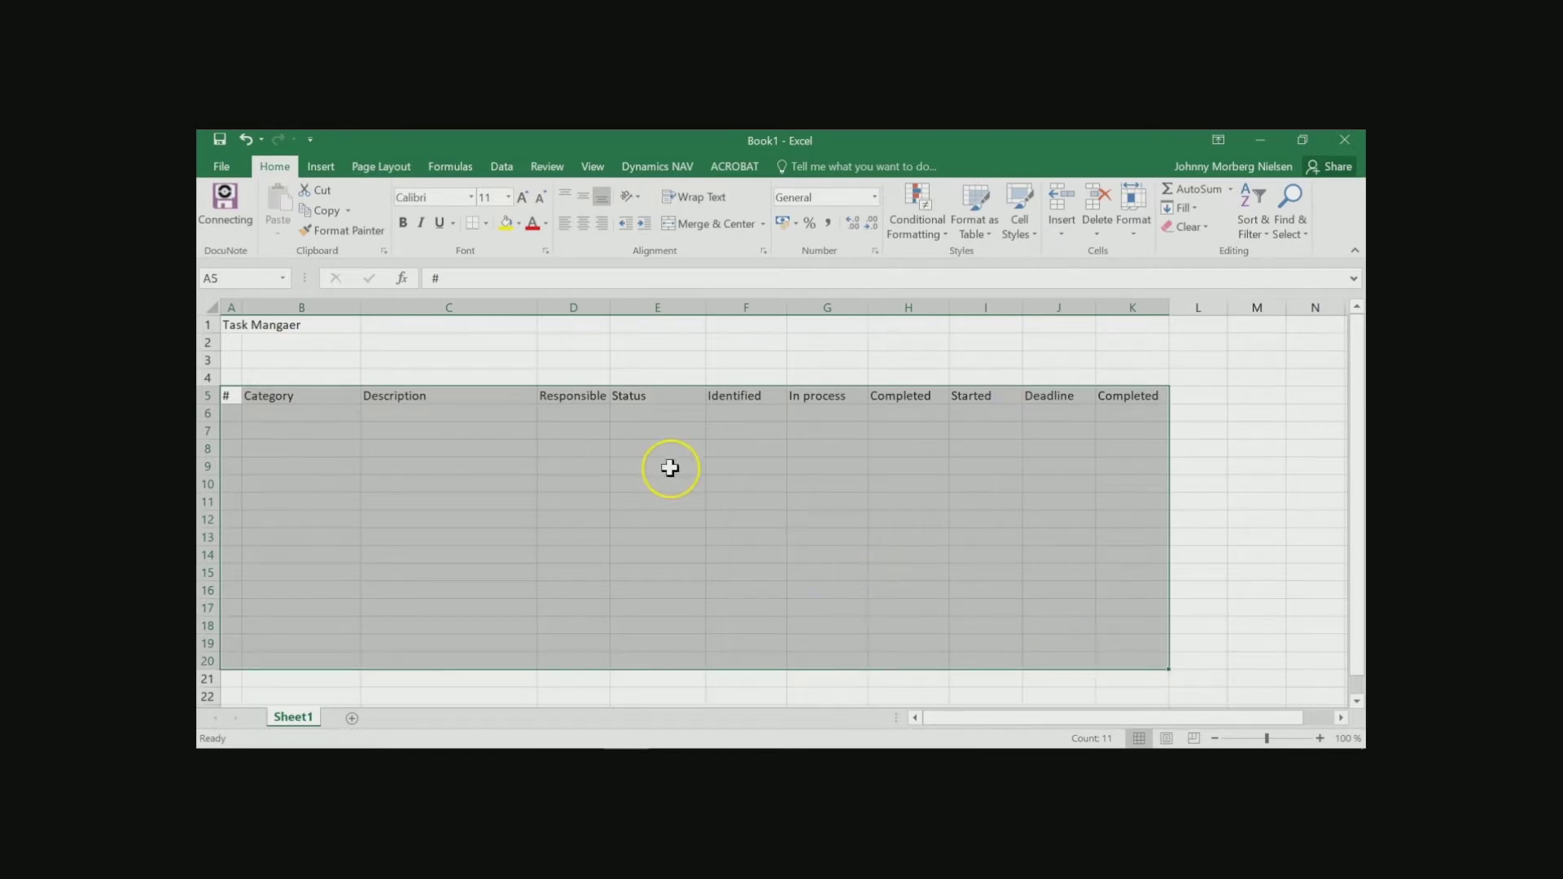
# Step: Apply All Borders to A5:K20, then select the header row A5:K5
pyautogui.click(486, 223)
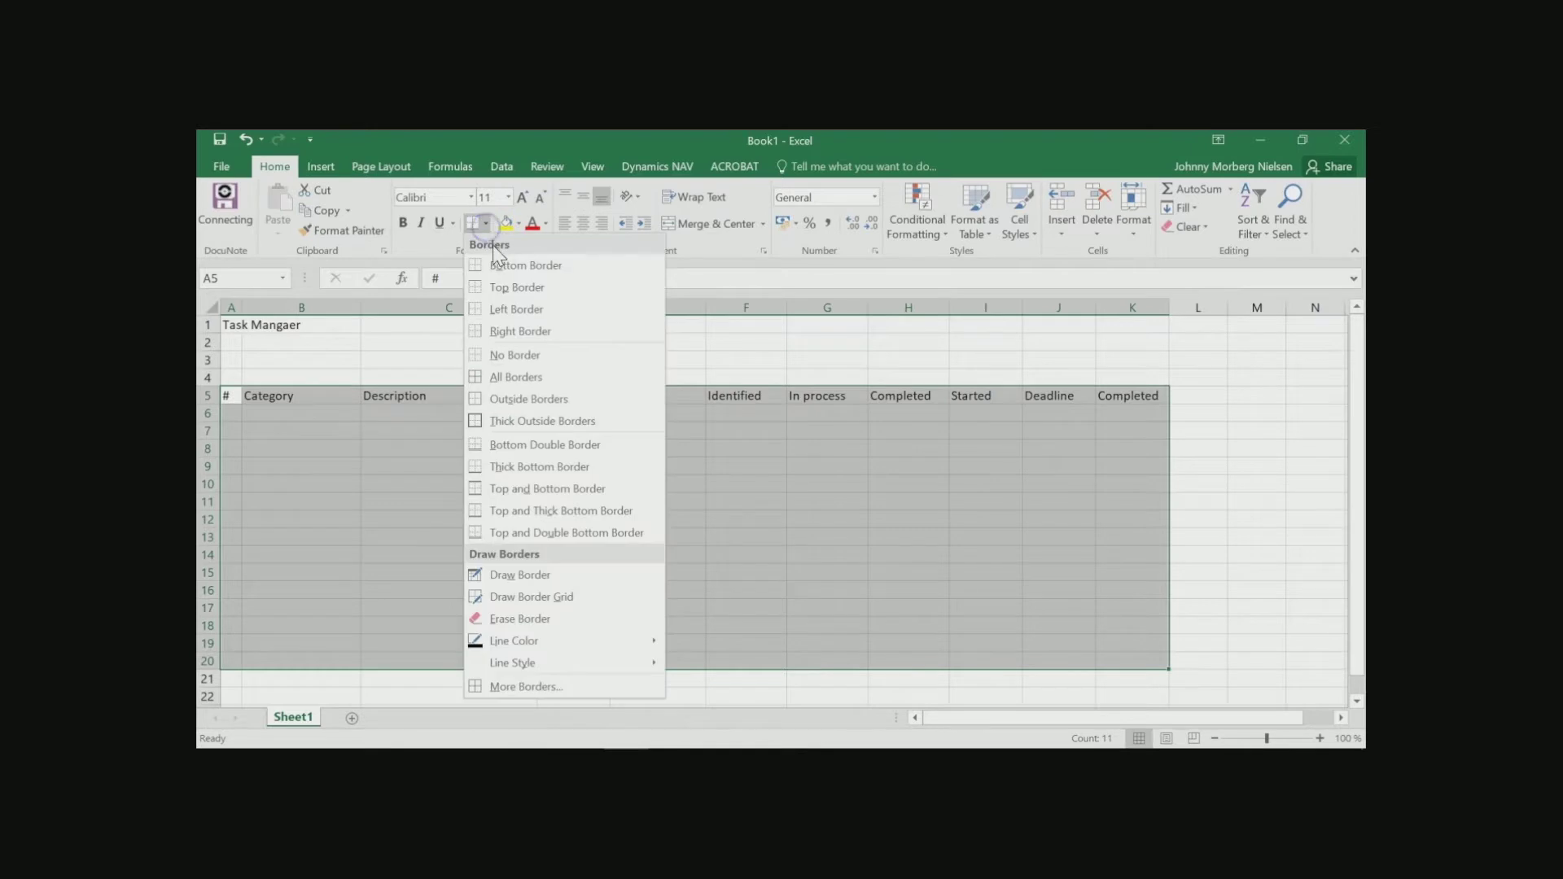
pyautogui.click(522, 376)
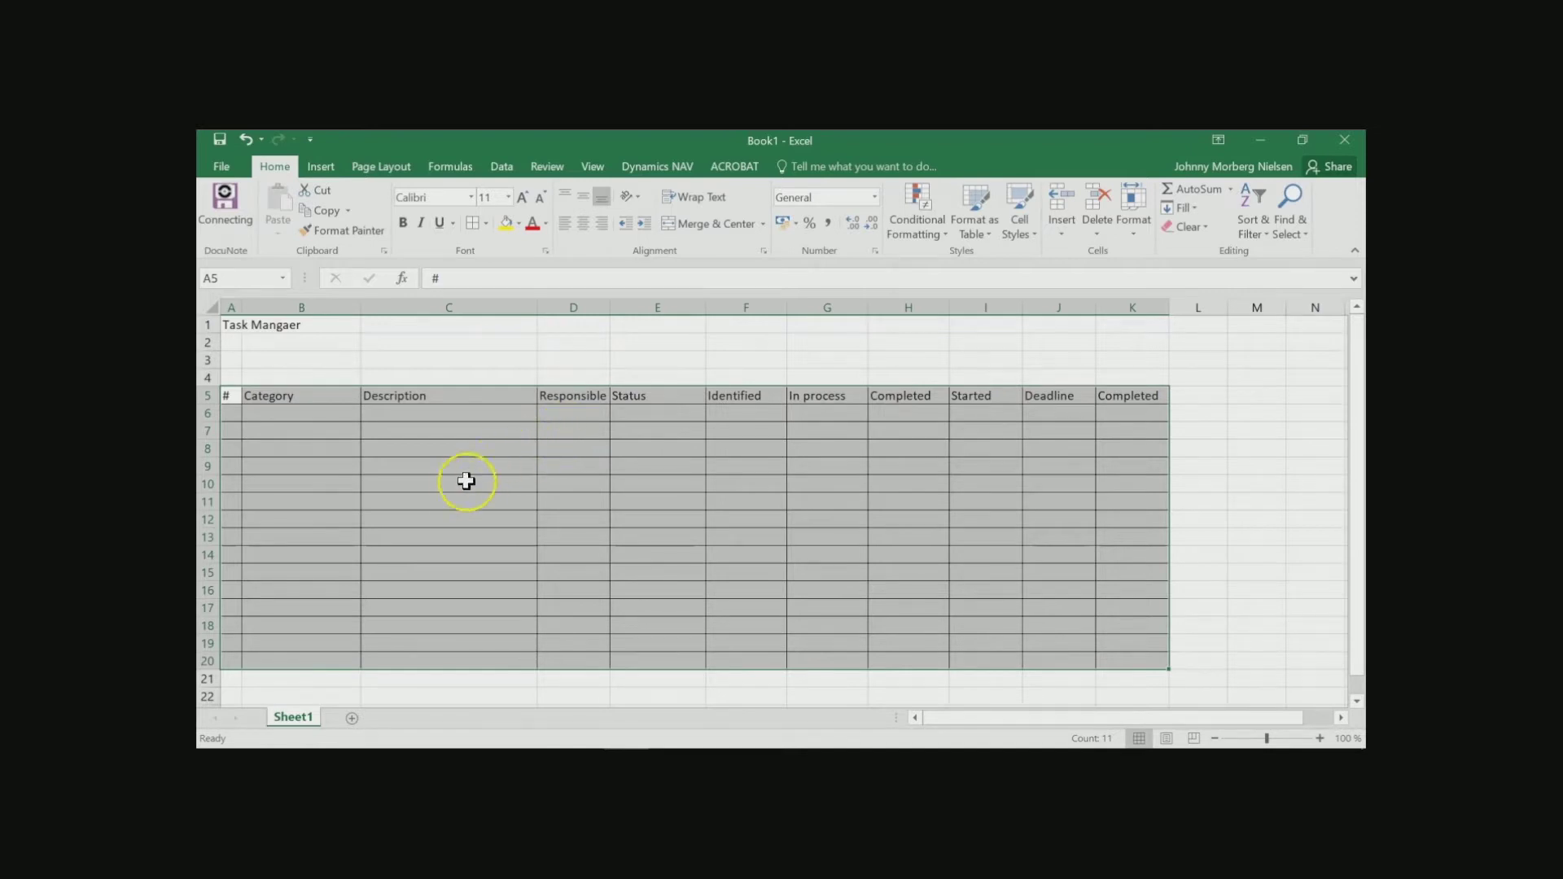
pyautogui.moveTo(234, 396); pyautogui.dragTo(1109, 398)
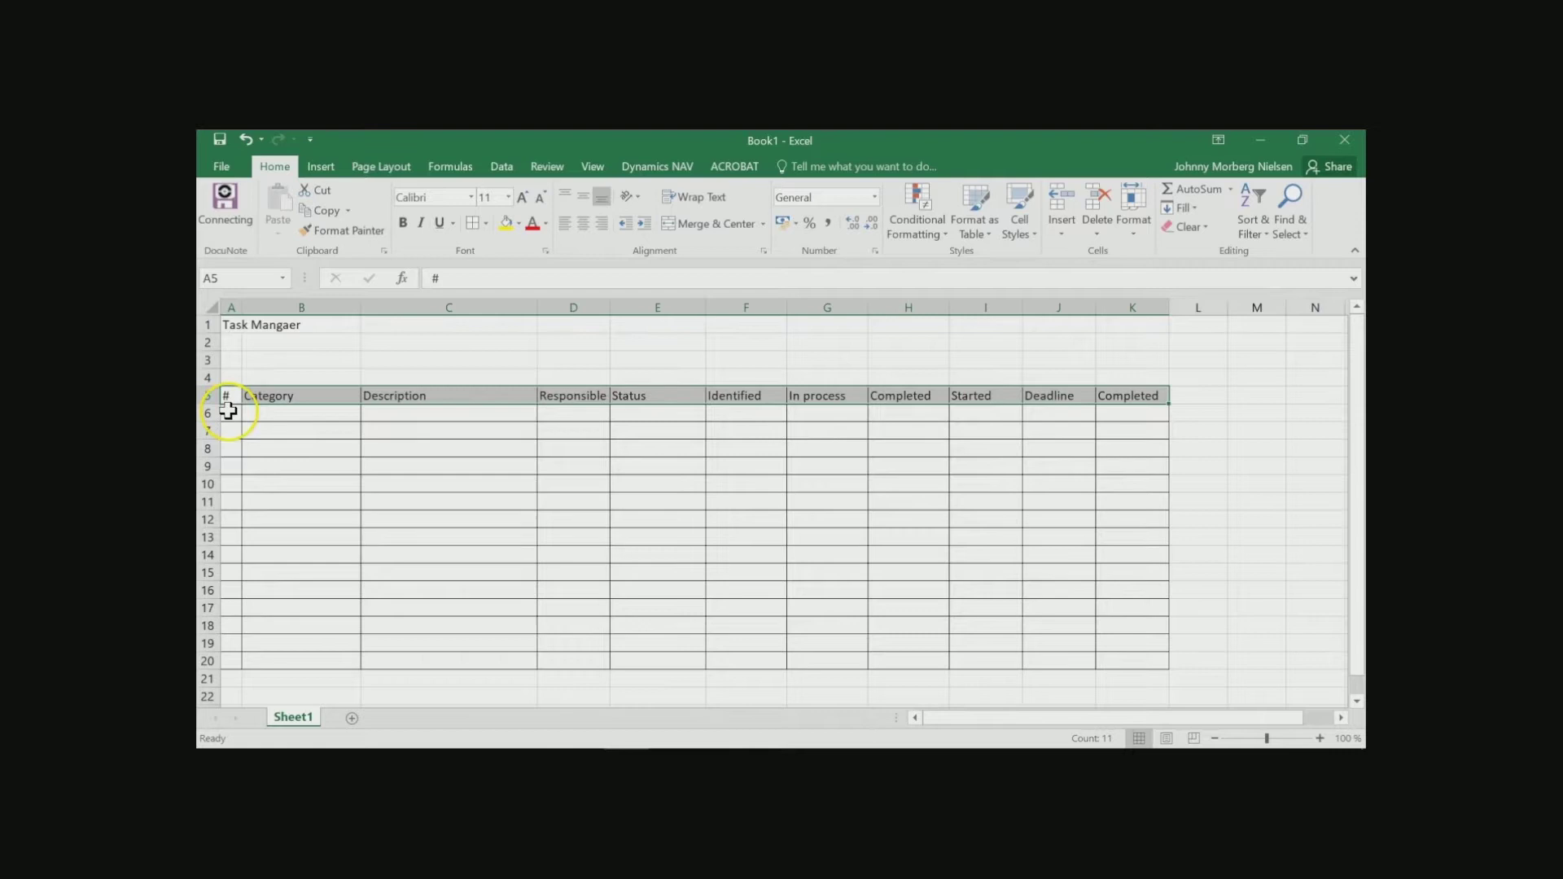
# Step: Fill the header row and # column blue with white text, centring the # column
pyautogui.moveTo(228, 413); pyautogui.dragTo(240, 665)
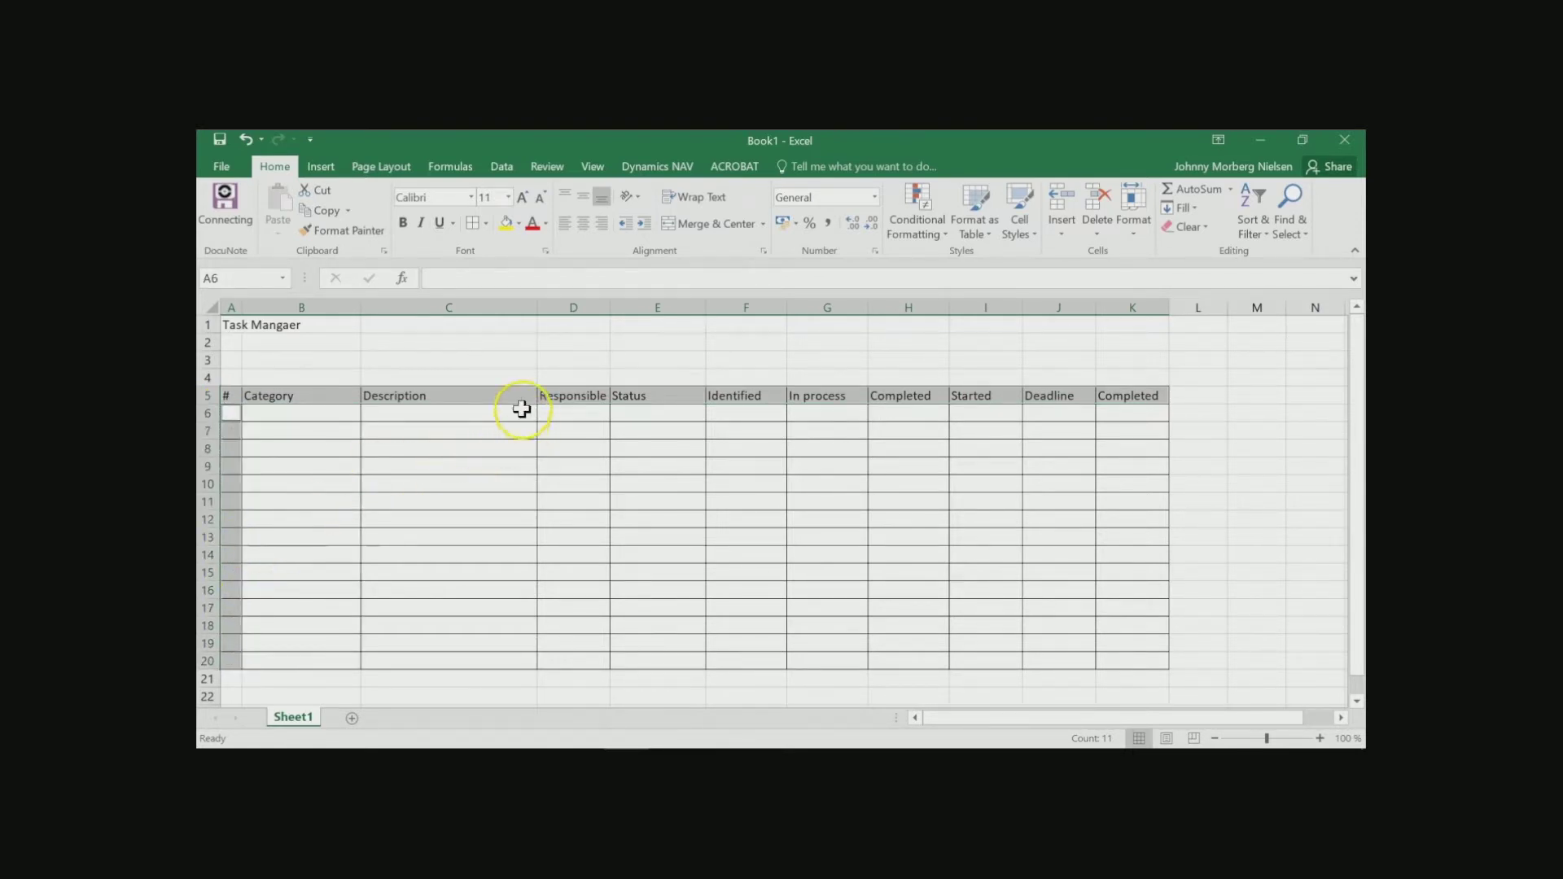
pyautogui.click(519, 224)
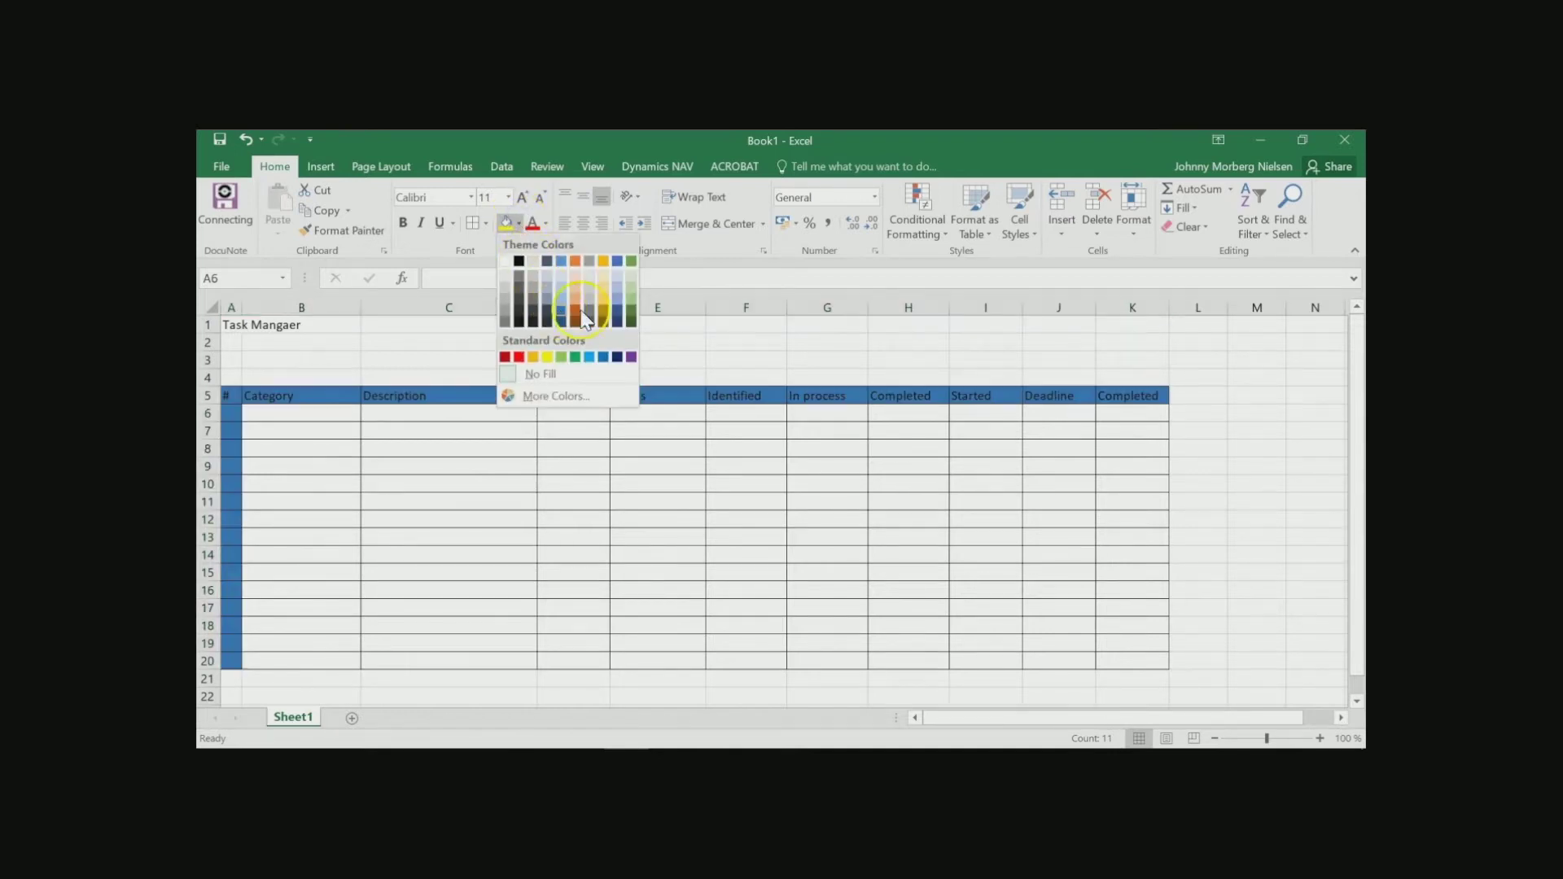
pyautogui.click(564, 314)
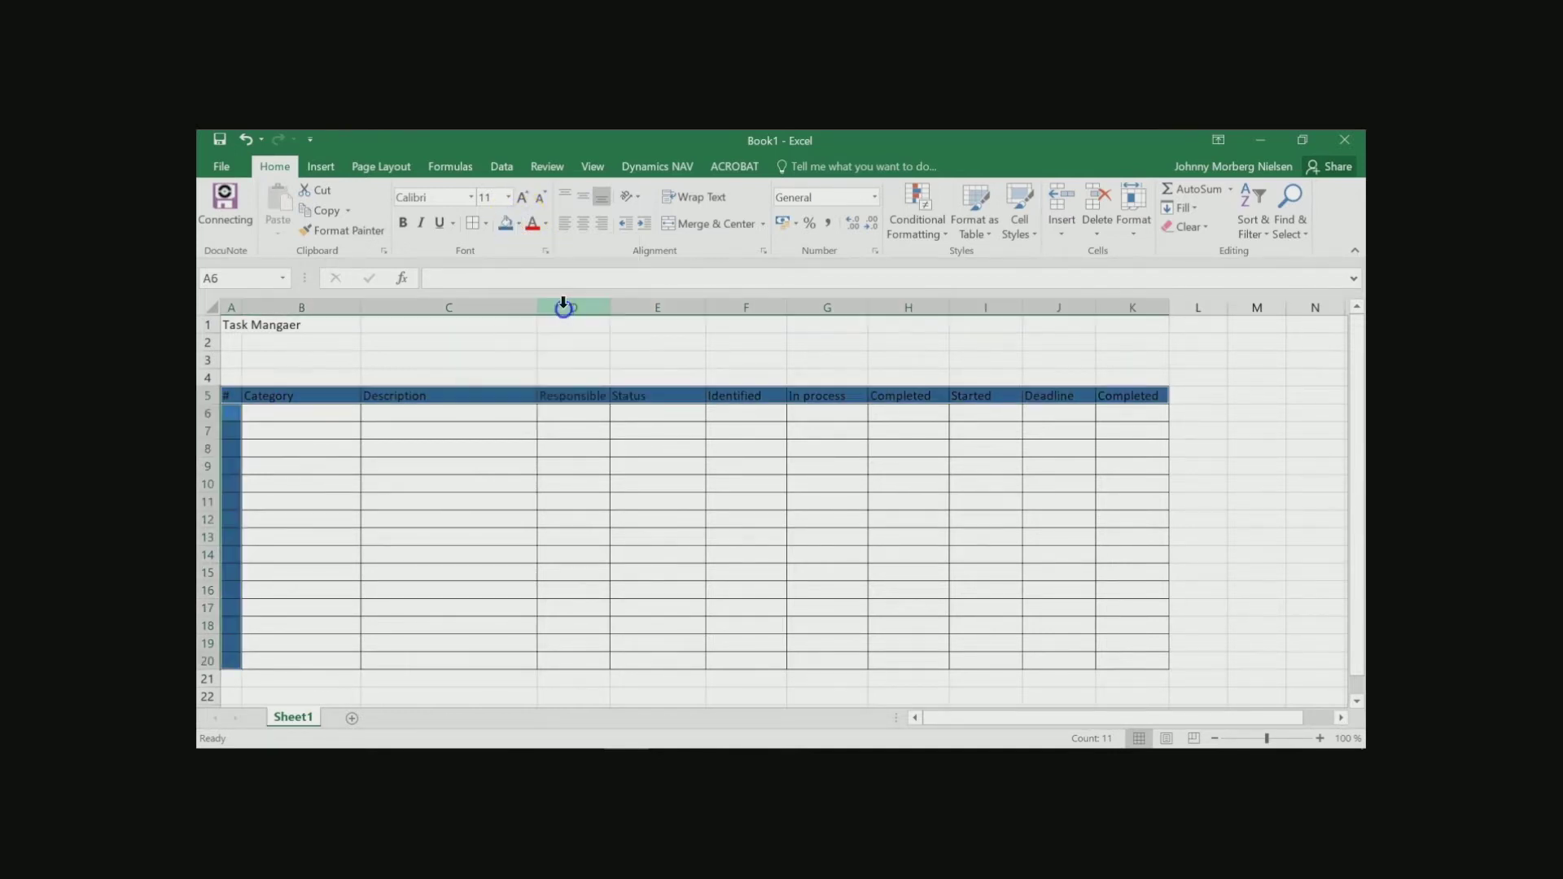
pyautogui.click(545, 223)
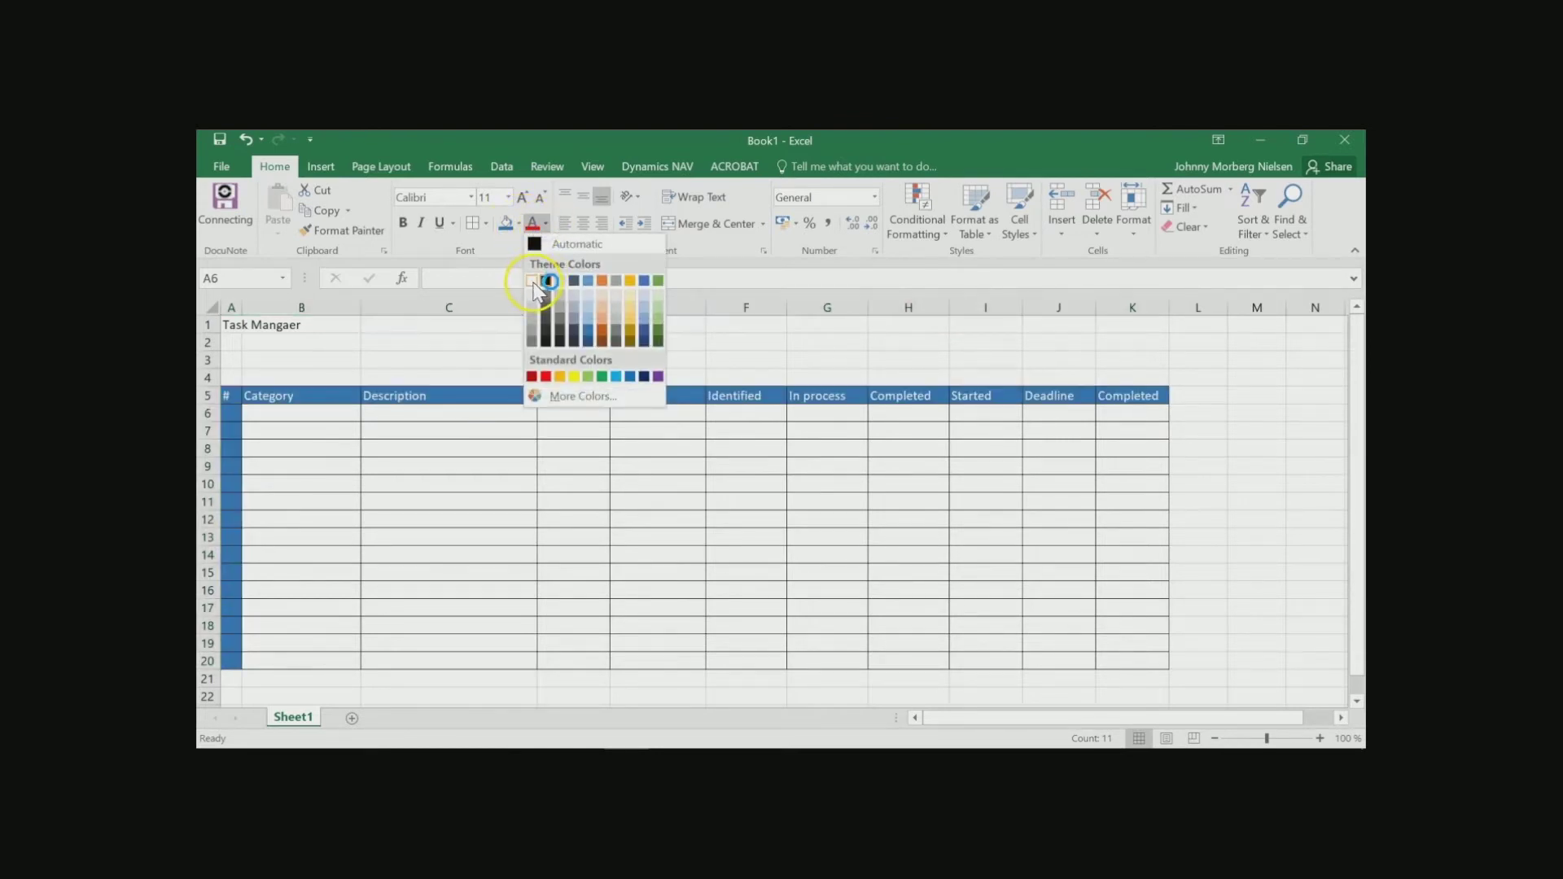
pyautogui.click(534, 280)
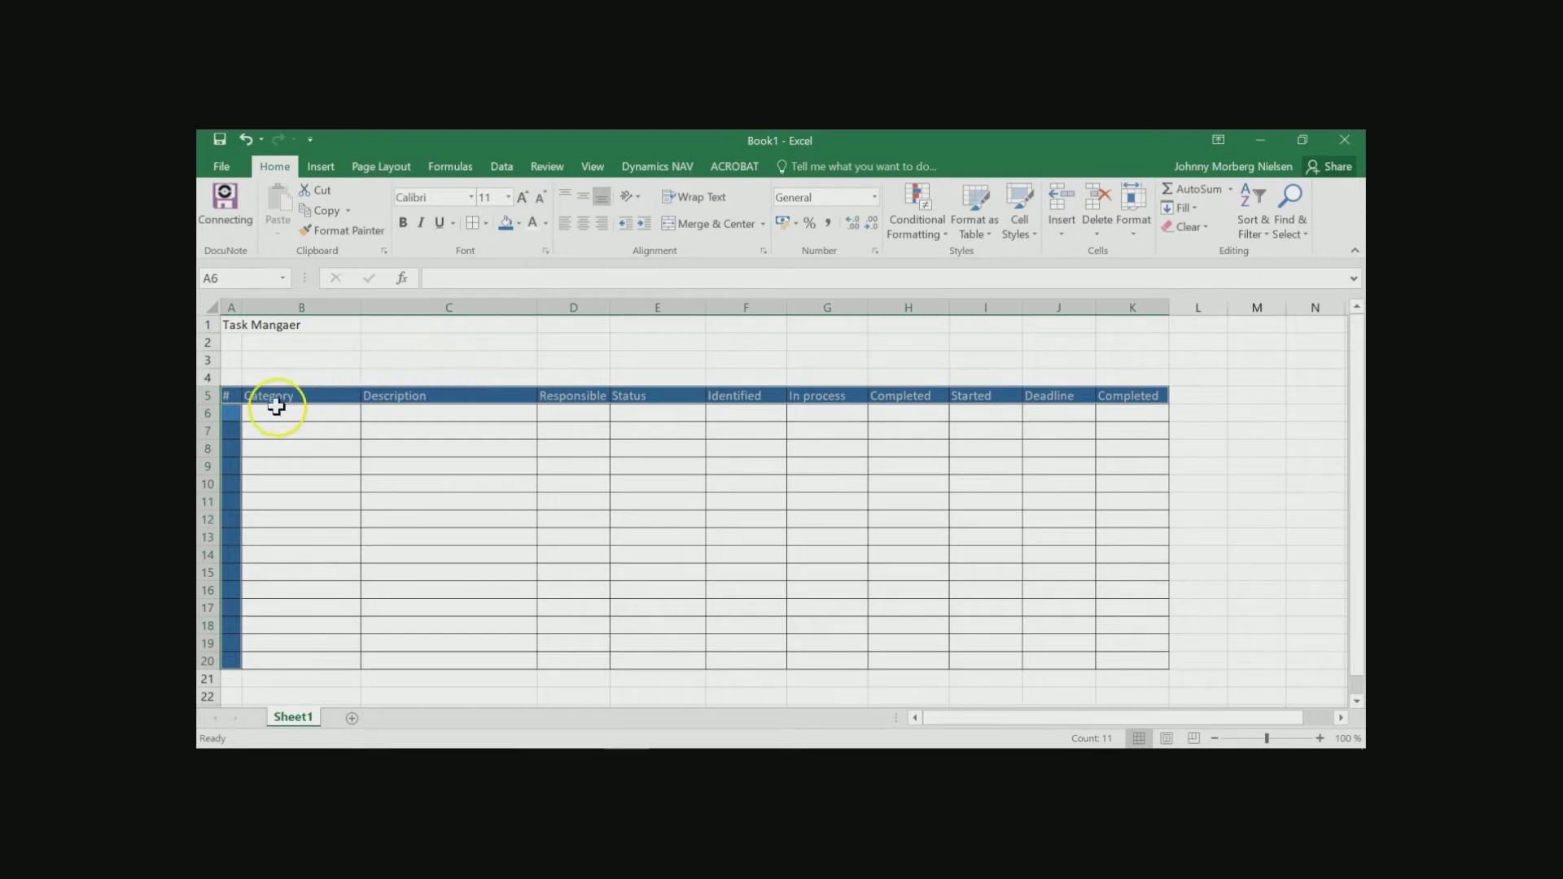
pyautogui.moveTo(229, 396); pyautogui.dragTo(236, 668)
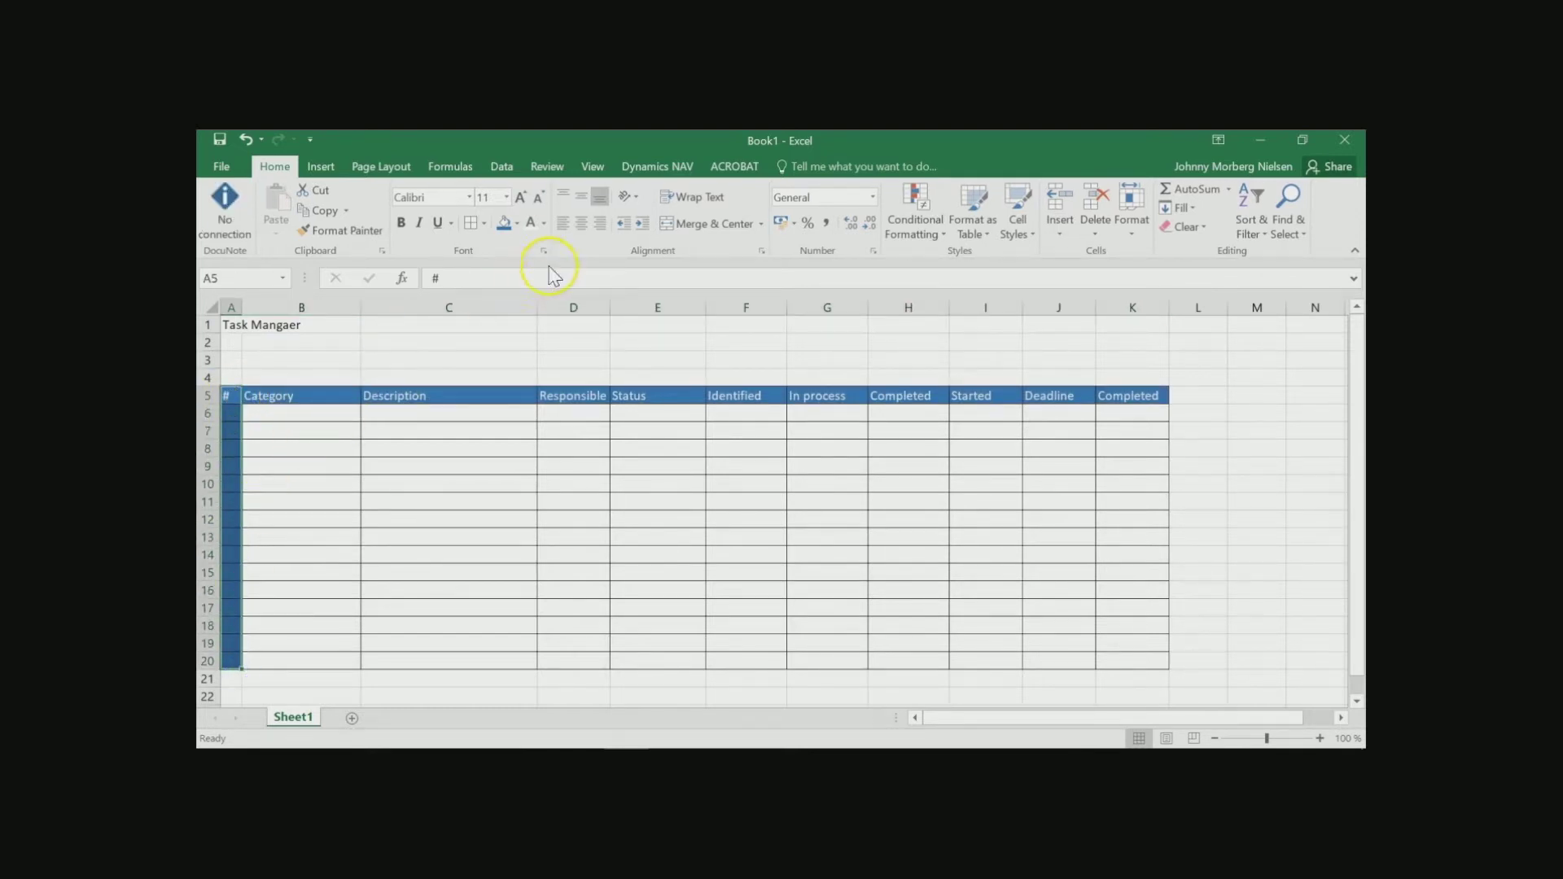
pyautogui.click(583, 225)
# Step: Hide the sheet gridlines from the View tab, then return to Home
pyautogui.click(593, 167)
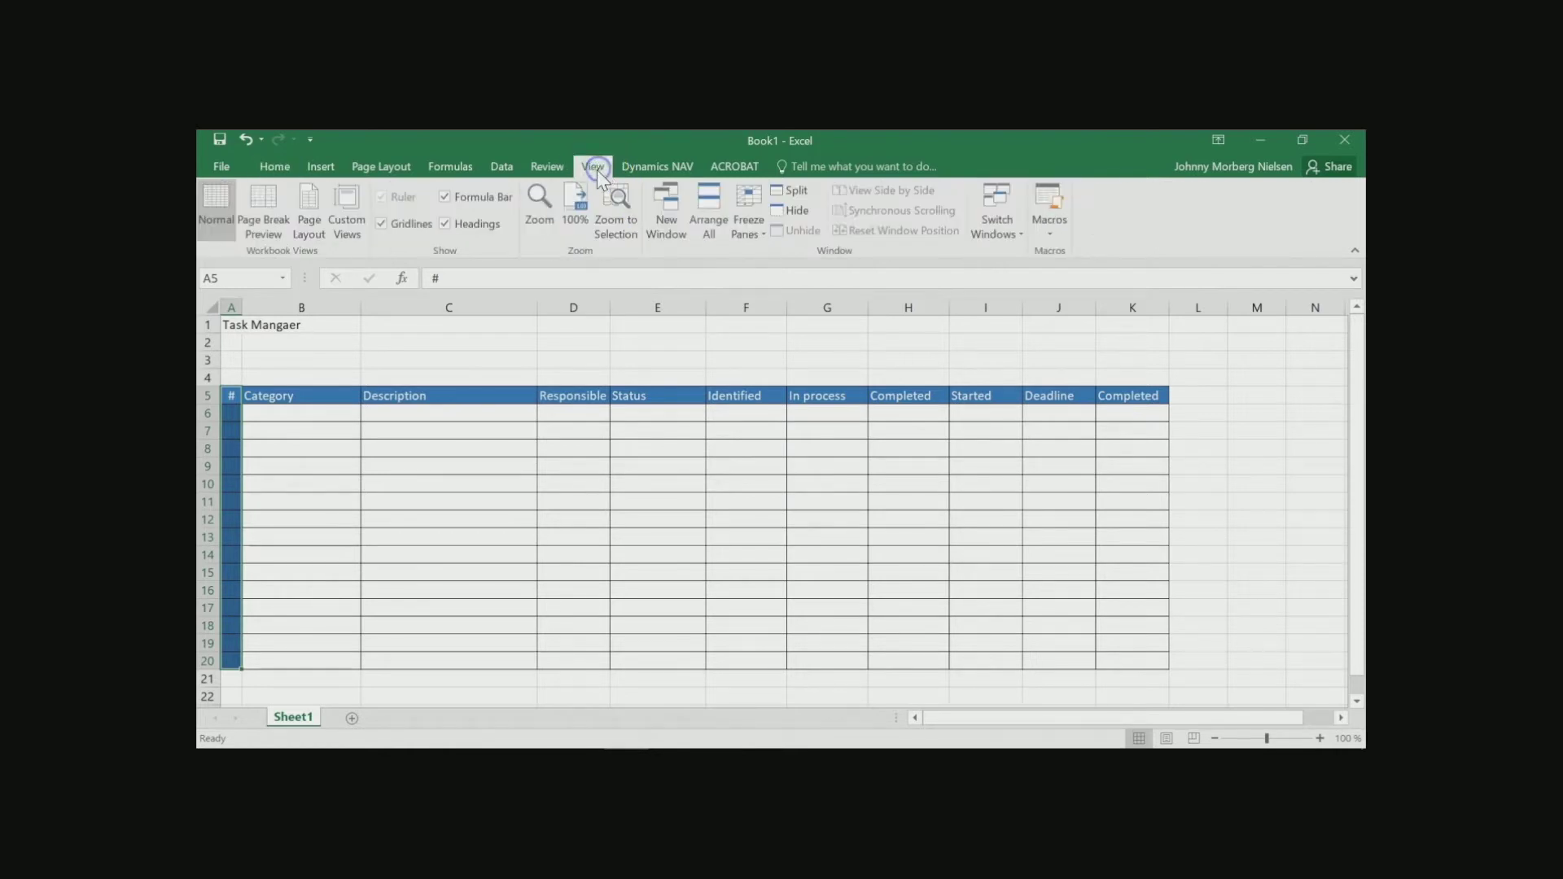
pyautogui.click(419, 227)
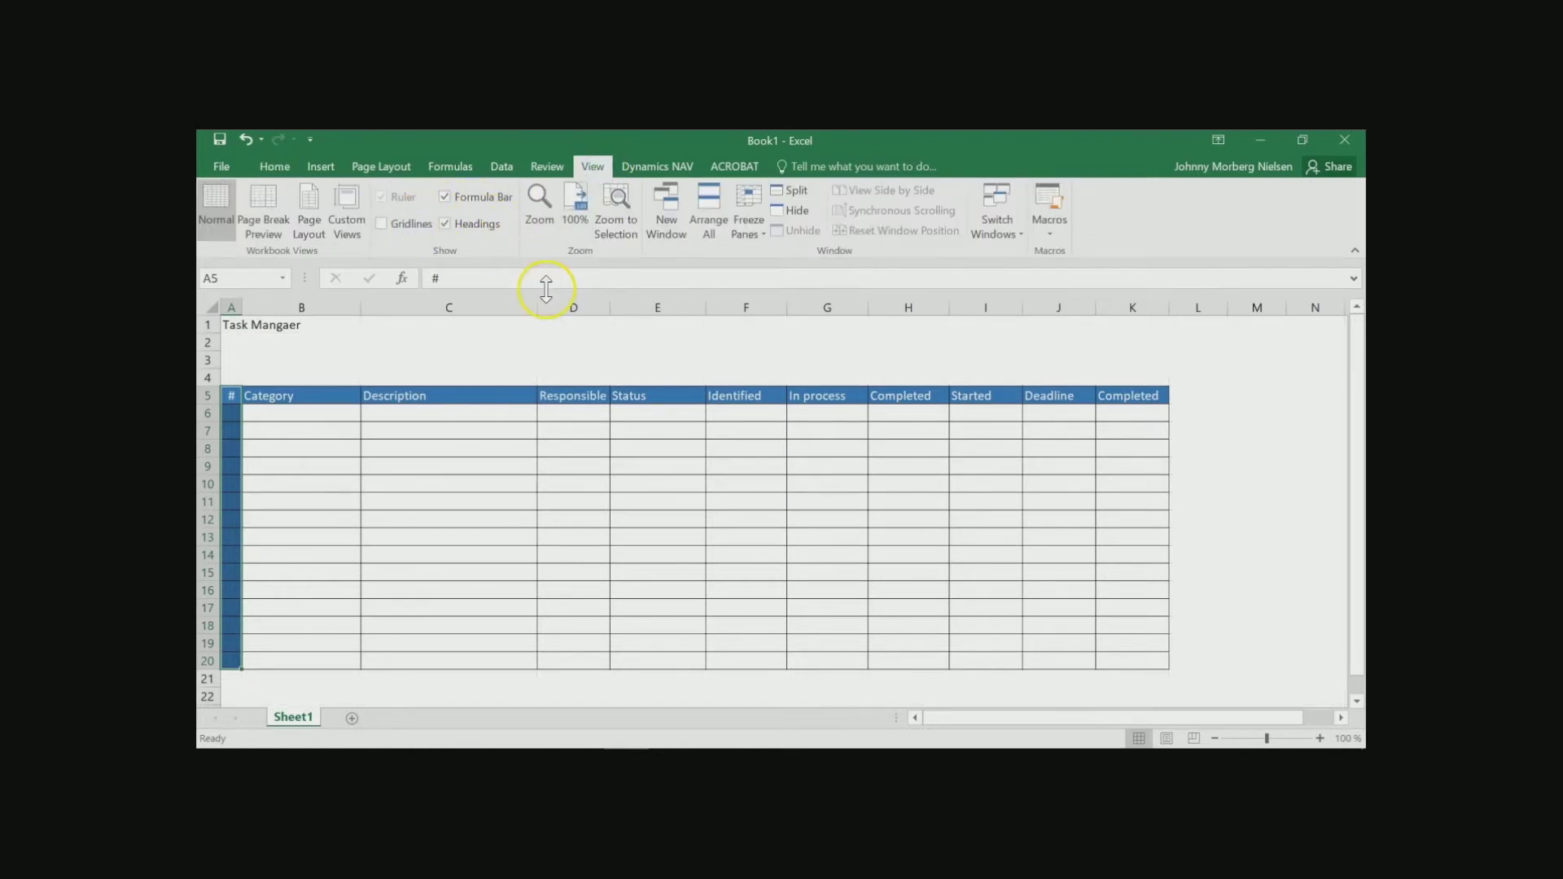
pyautogui.click(277, 167)
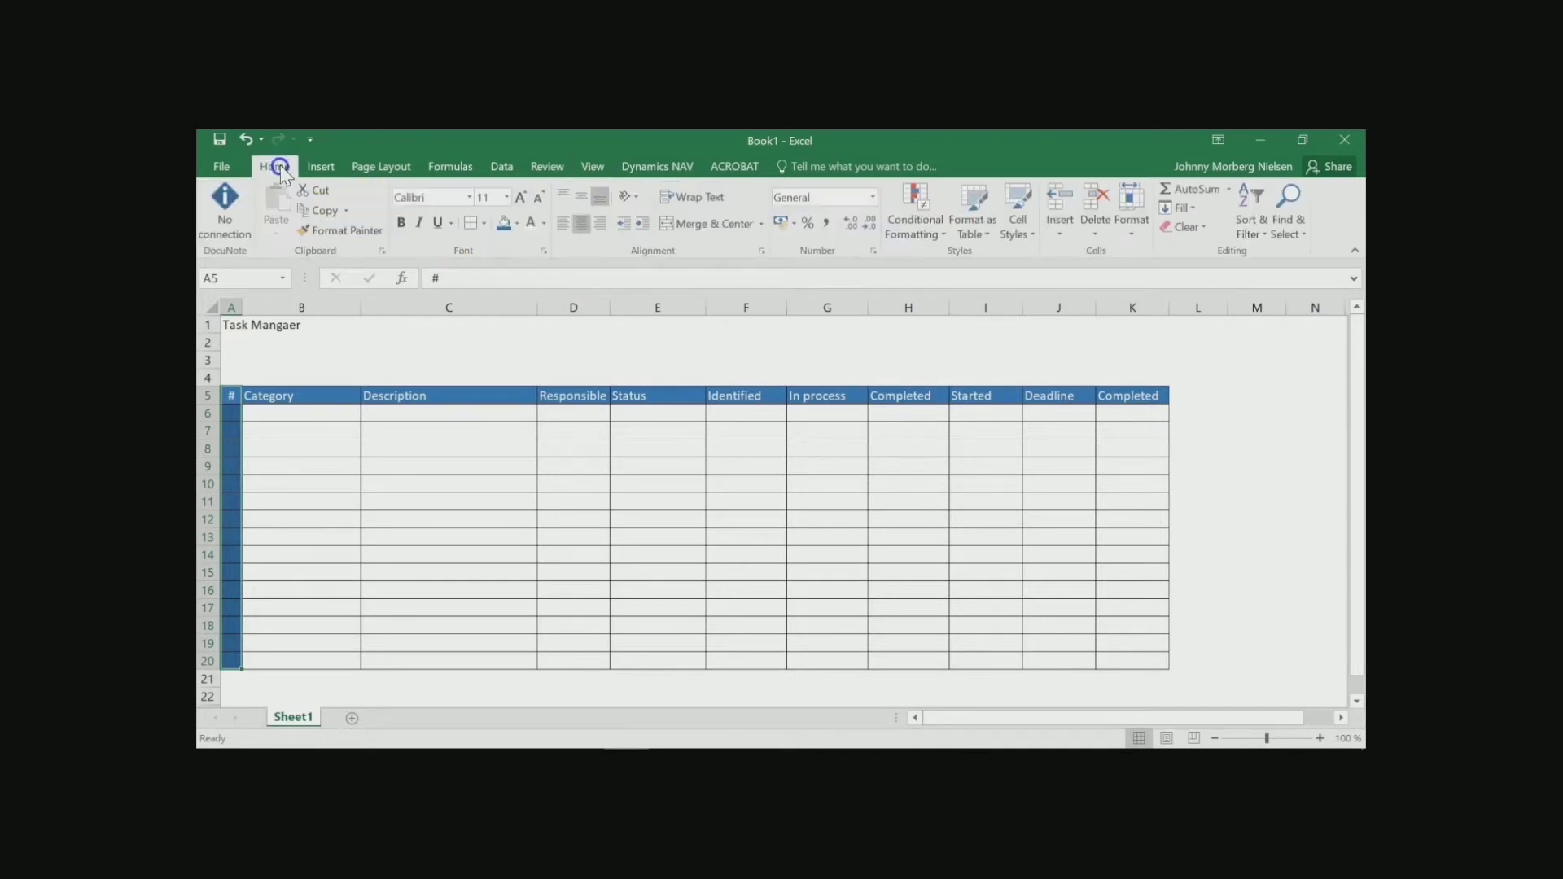
# Step: Make the 'Task Mangaer' title in A1 bold at 20 pt
pyautogui.click(234, 325)
pyautogui.click(401, 223)
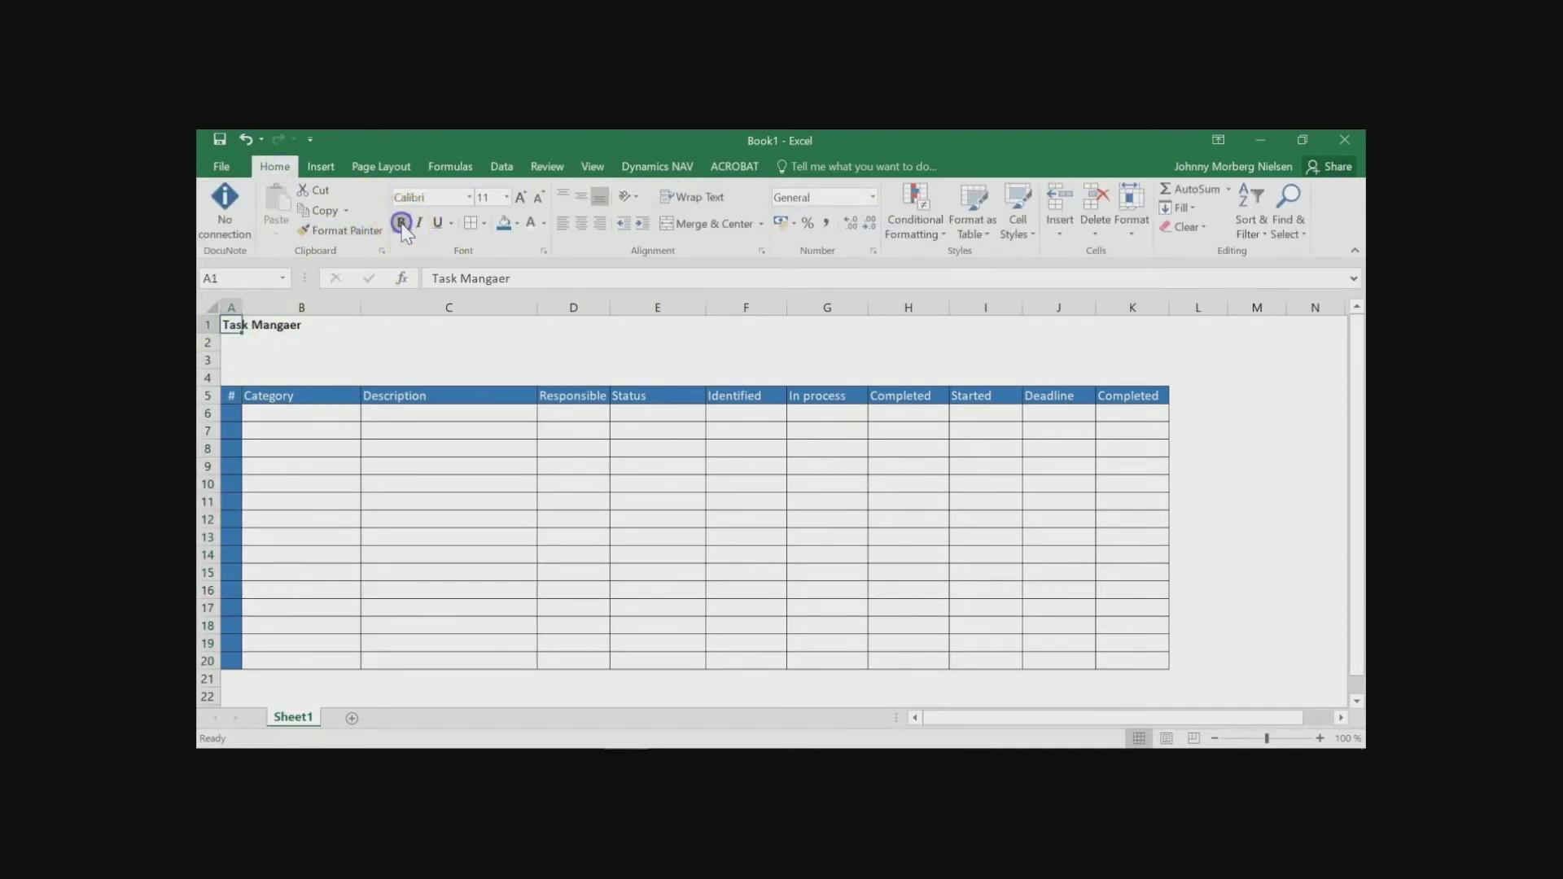
pyautogui.click(521, 198)
pyautogui.click(522, 198)
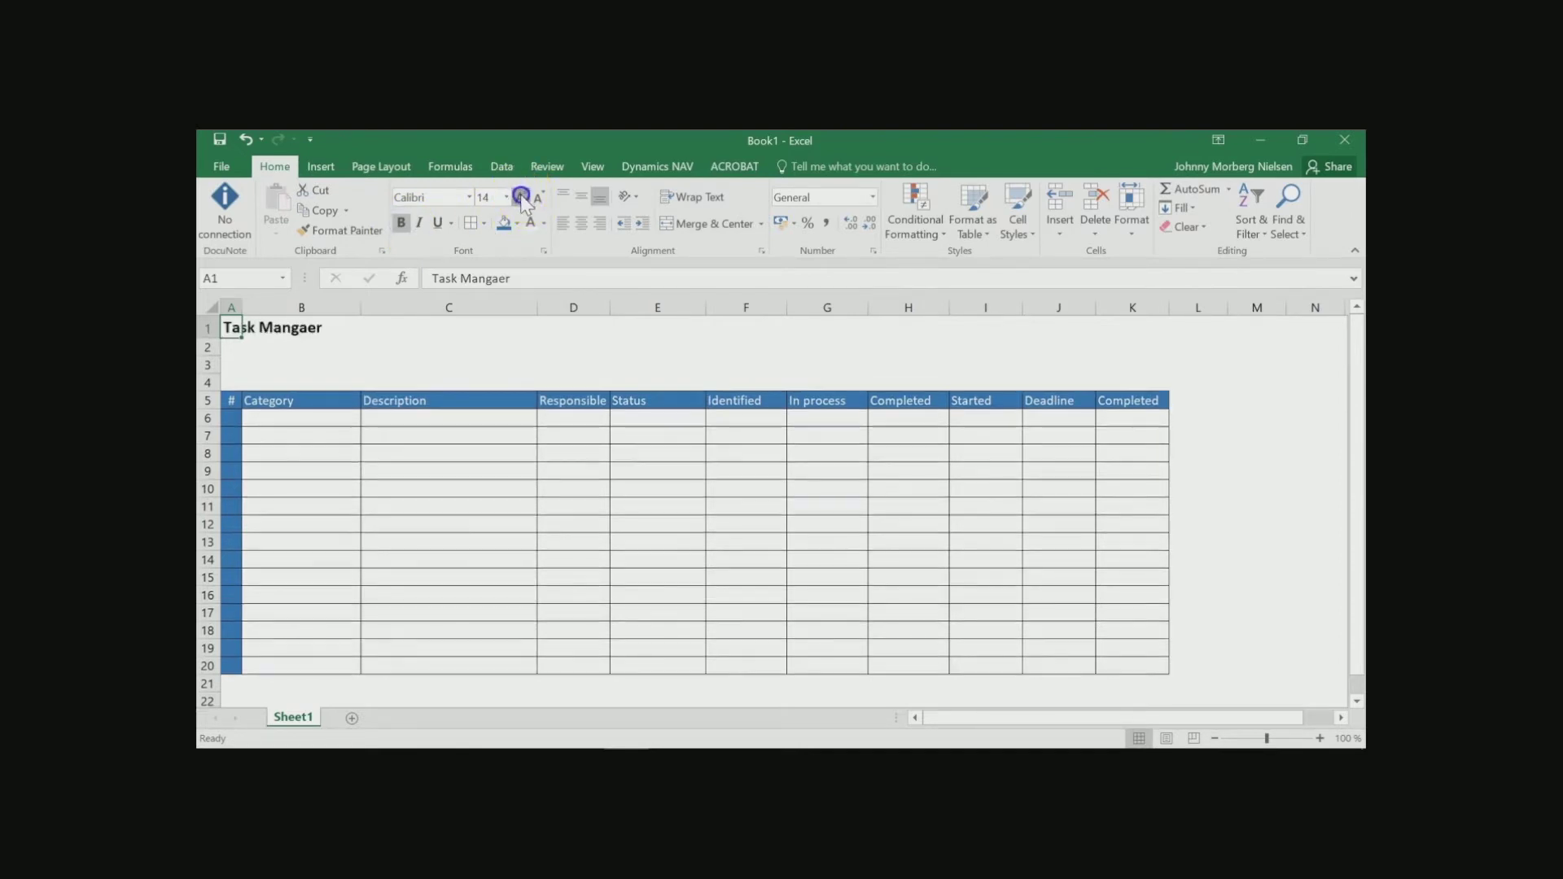
pyautogui.click(522, 197)
pyautogui.click(522, 197)
pyautogui.click(522, 198)
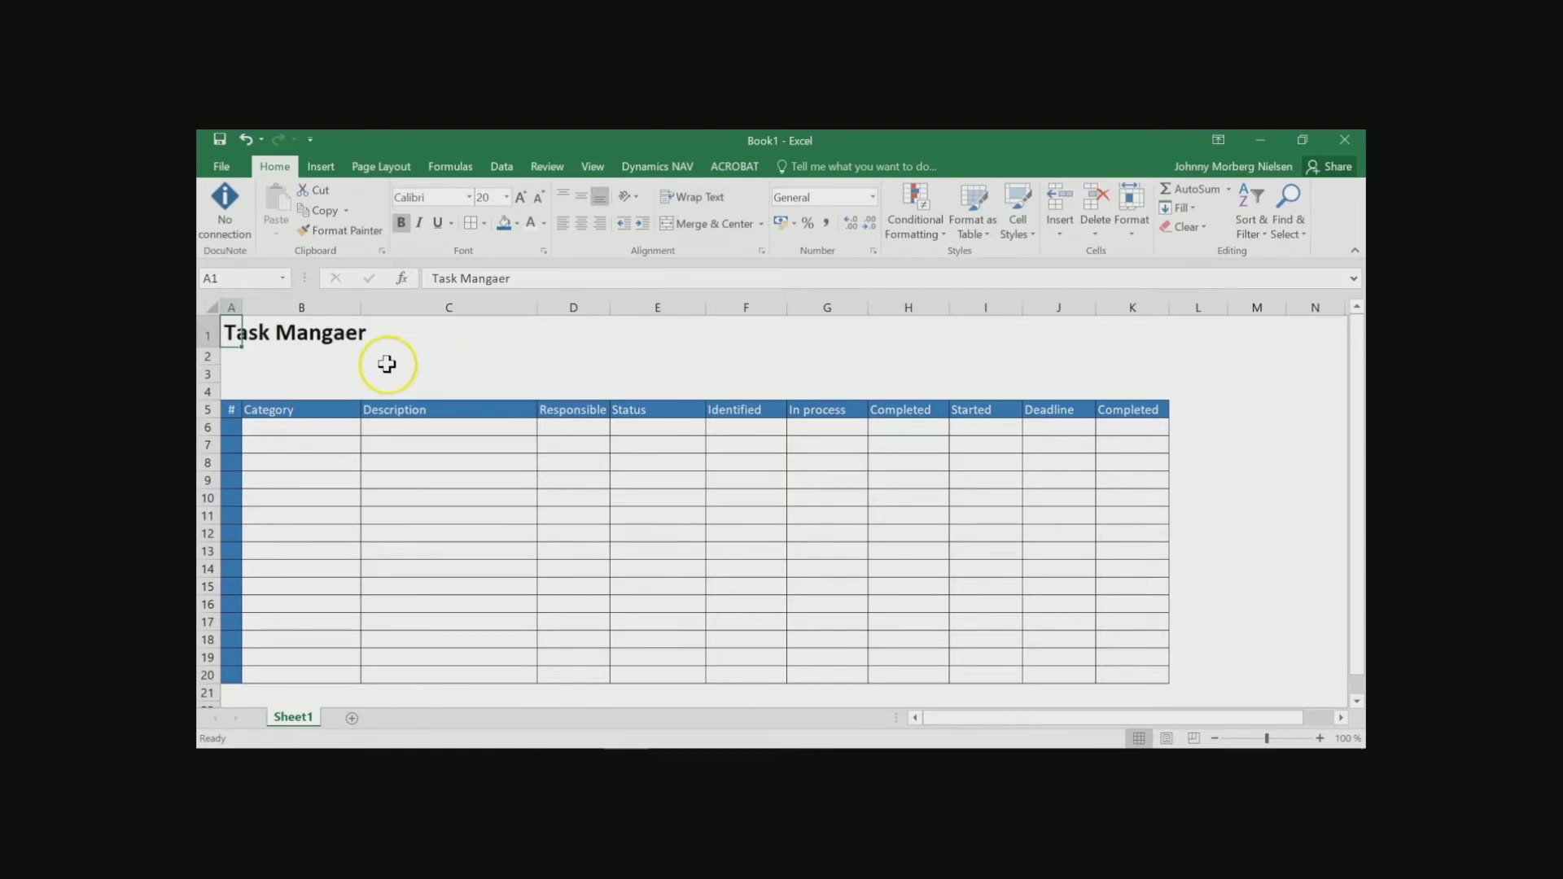
pyautogui.click(332, 359)
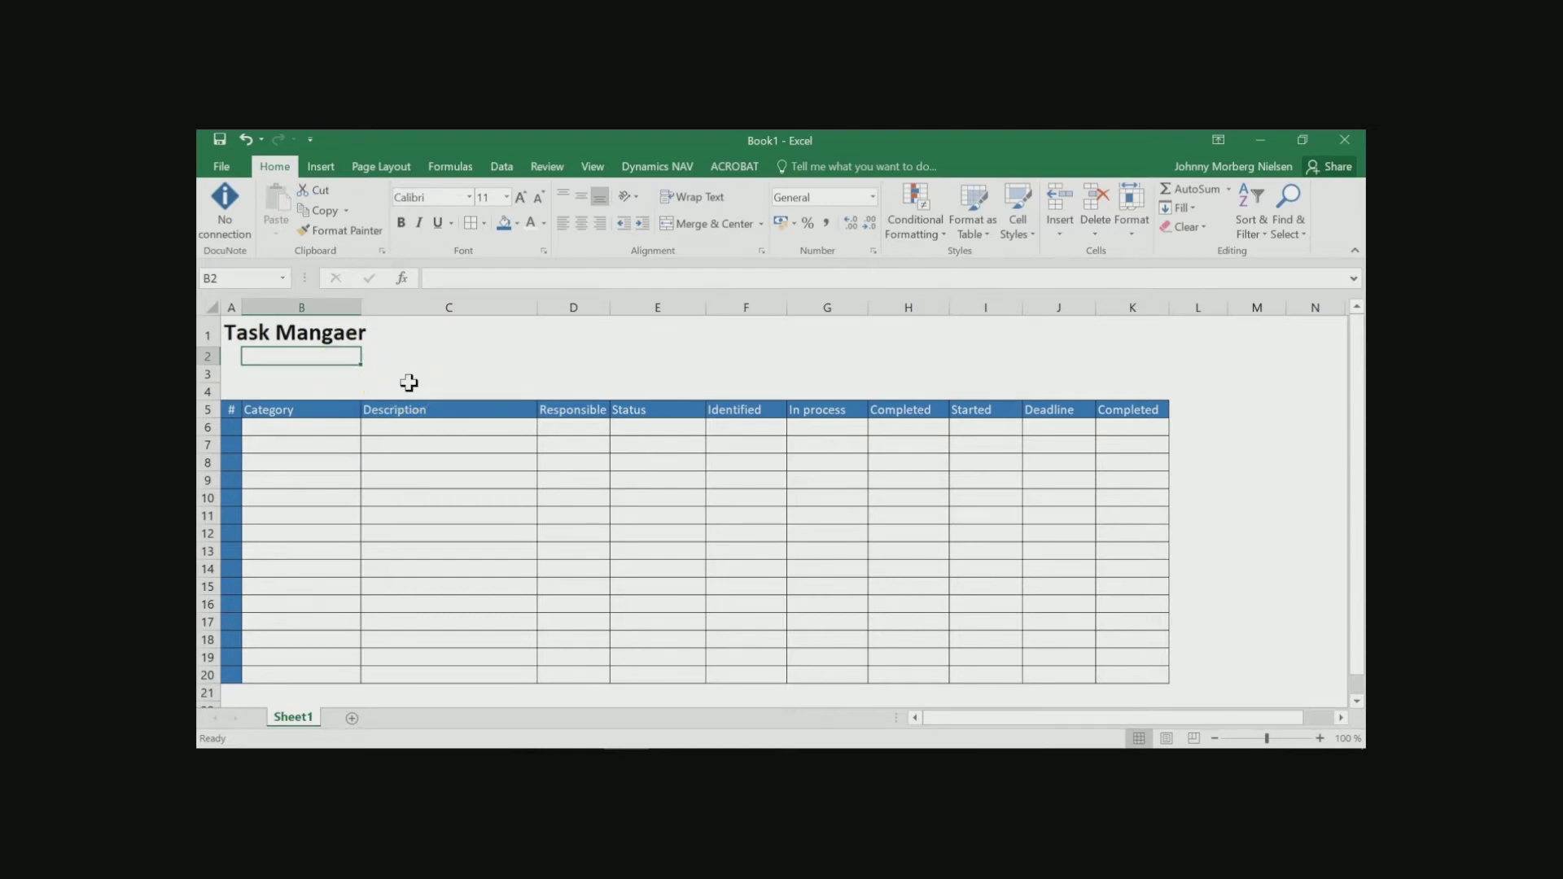
# Step: Enter the label 'Dateo of Today:' in B2 and right-align it
pyautogui.write('Dateo of Today:')
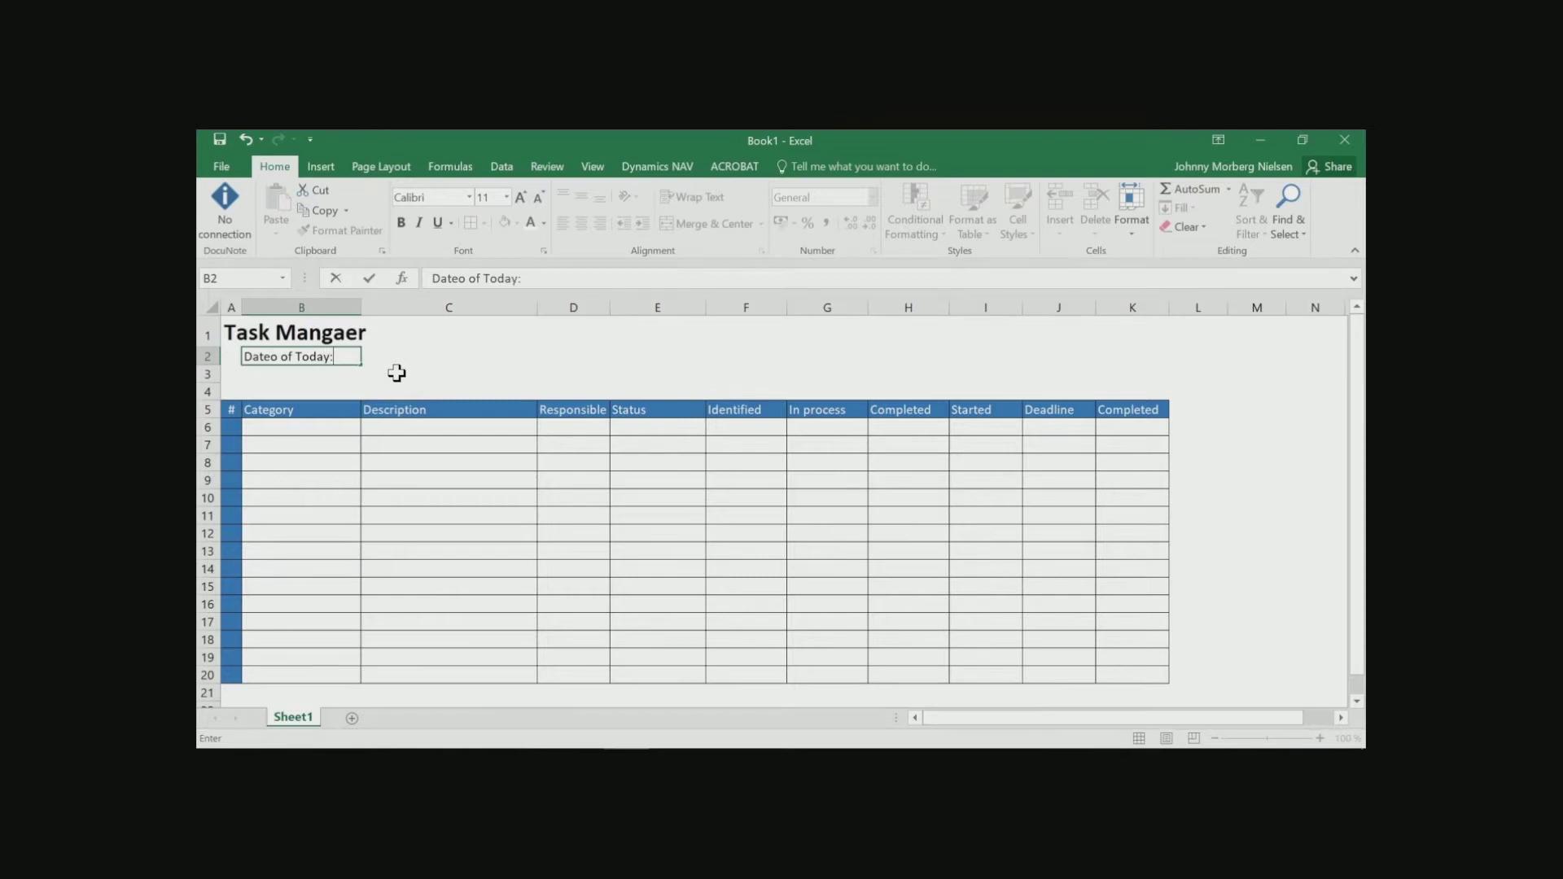
pyautogui.hotkey('ctrl', 'Return')
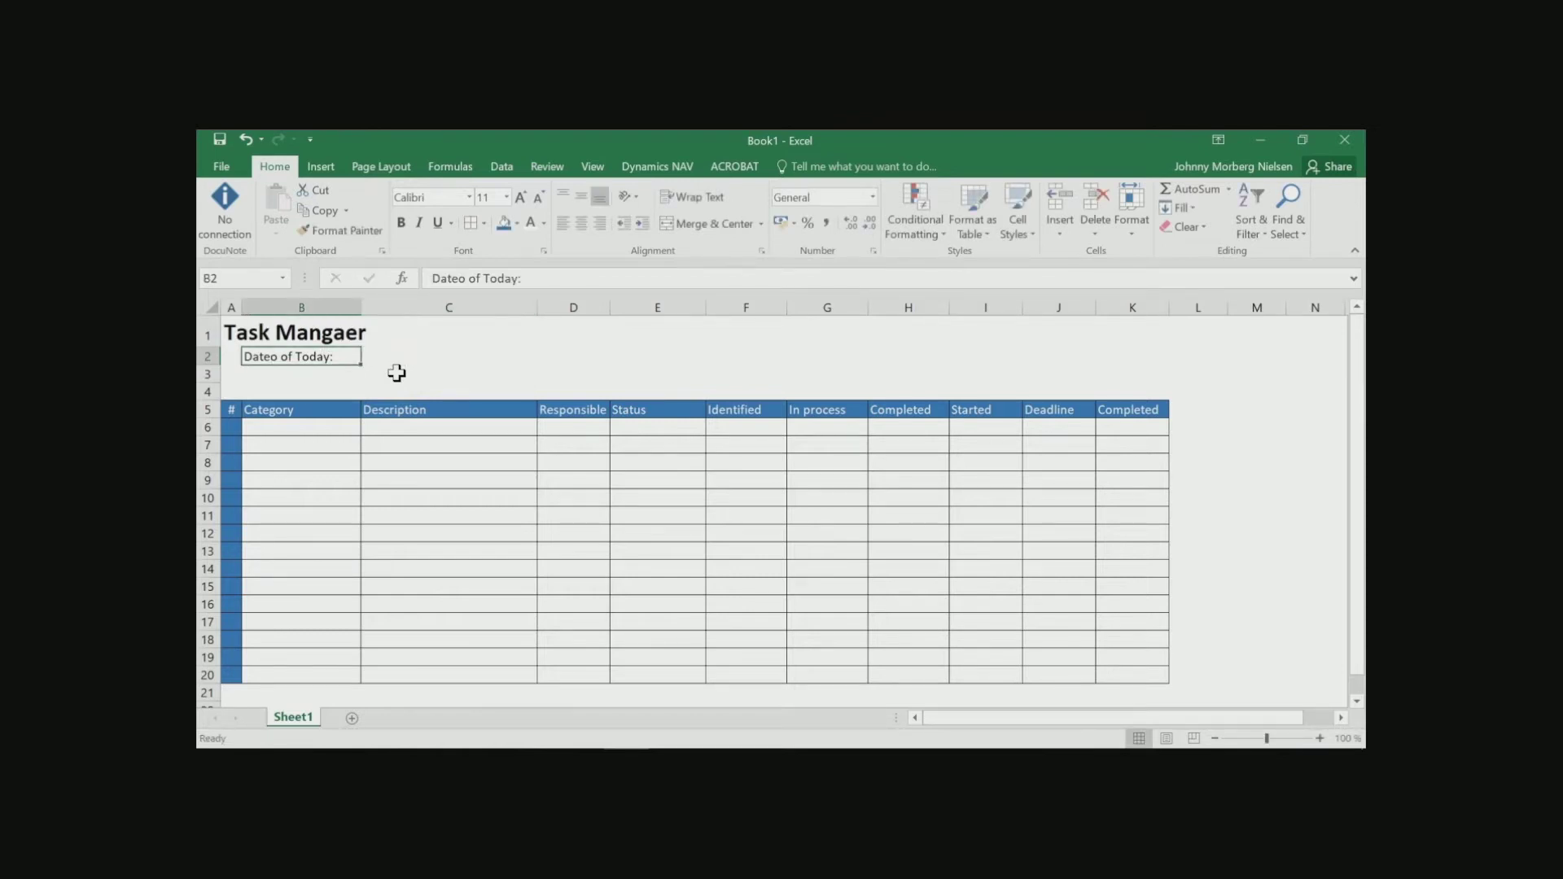
pyautogui.click(599, 223)
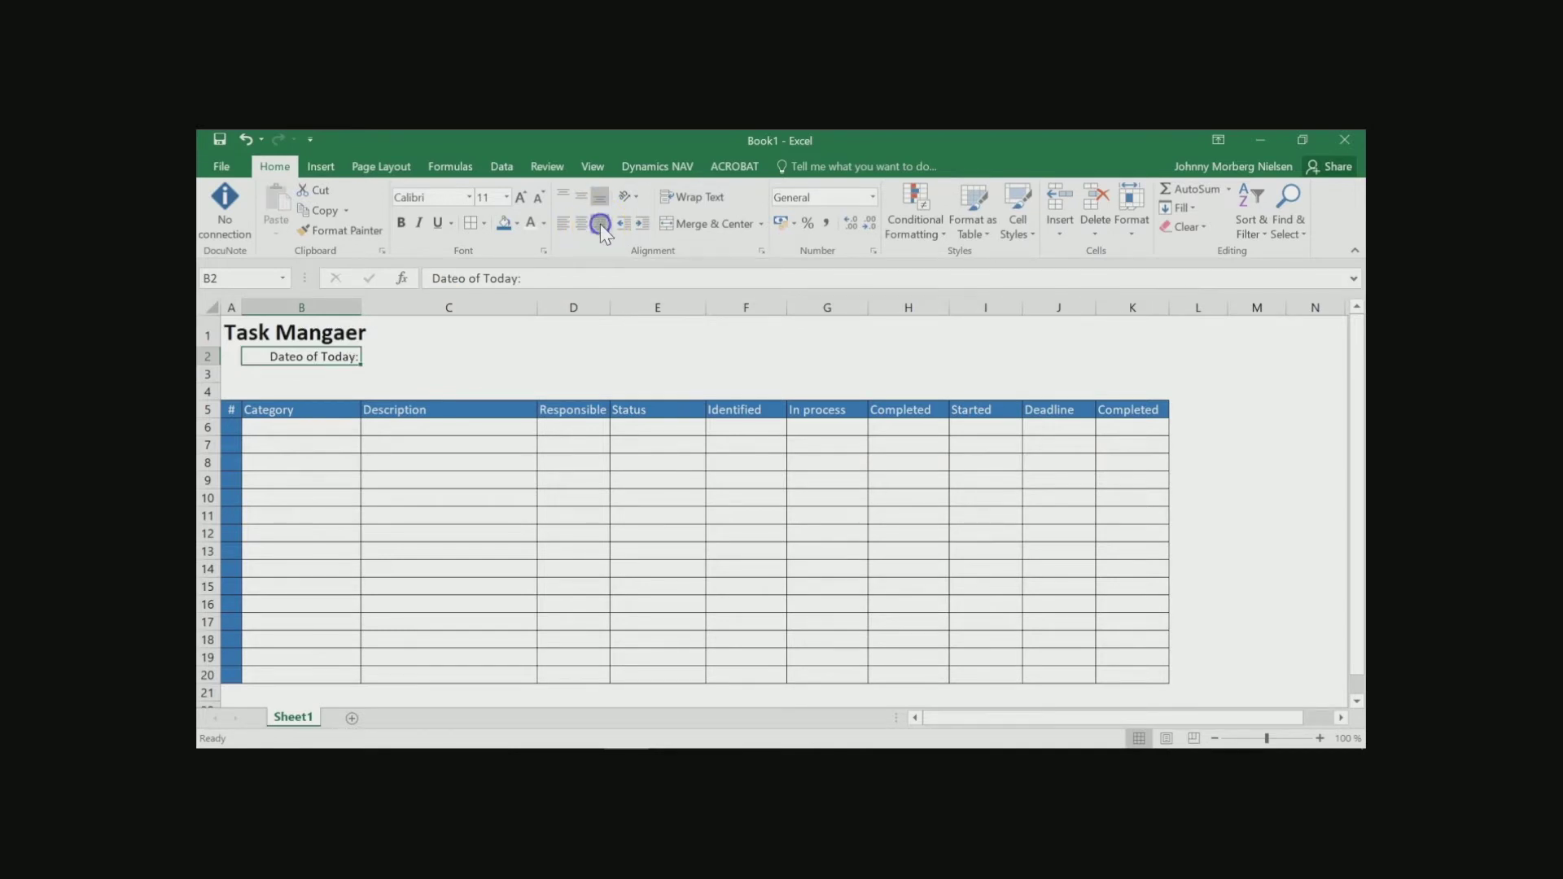
# Step: Enter =TODAY() in C2 to display today's date, 05-09-2018
pyautogui.click(393, 356)
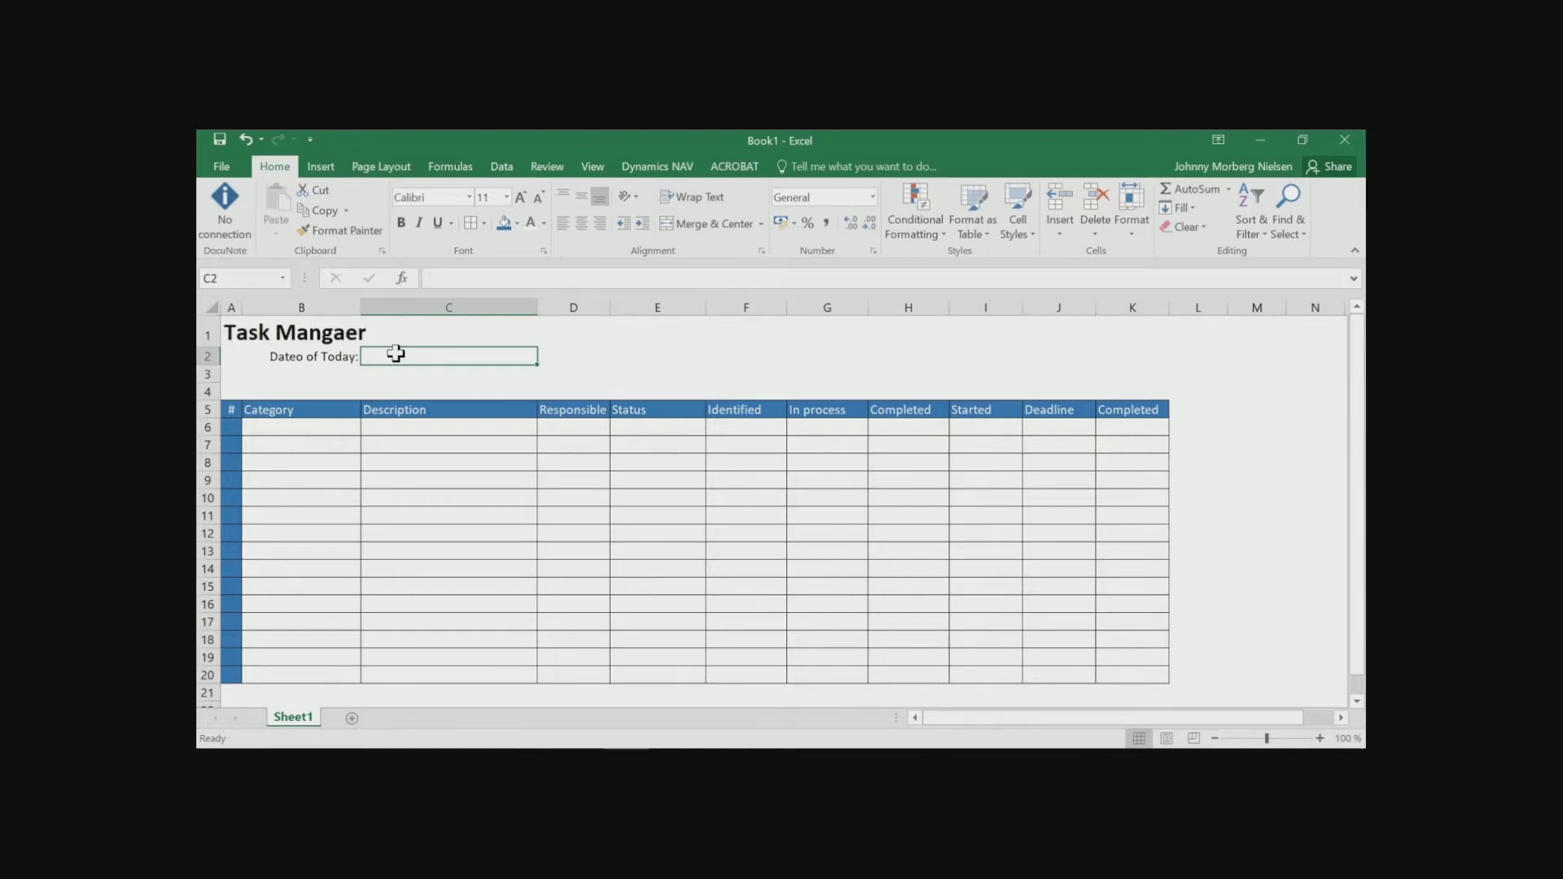
pyautogui.write('=To')
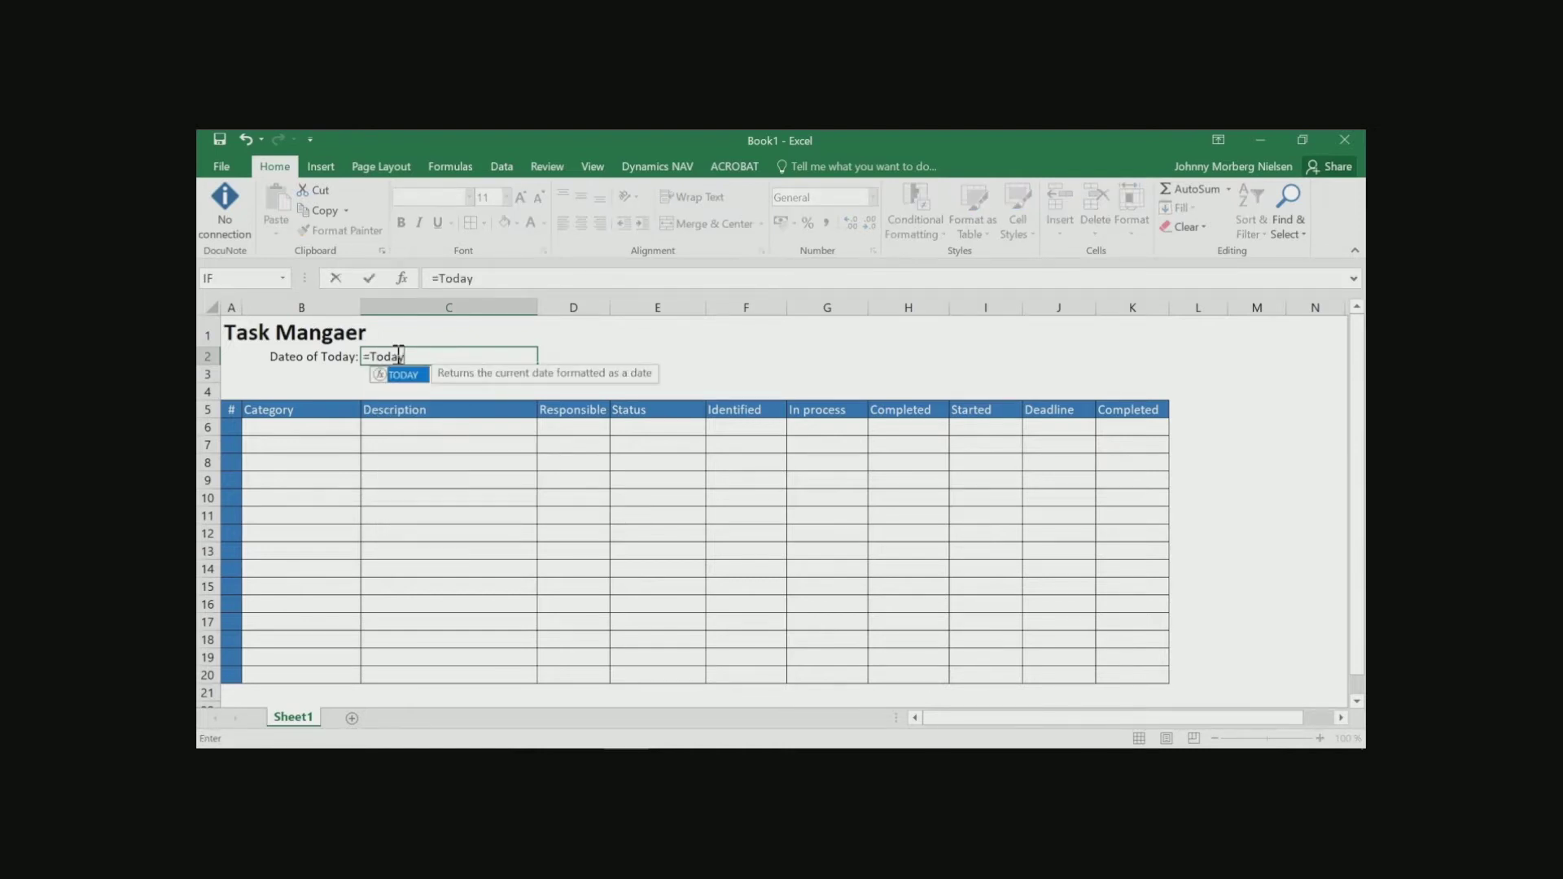
pyautogui.write('day()')
pyautogui.press('Return')
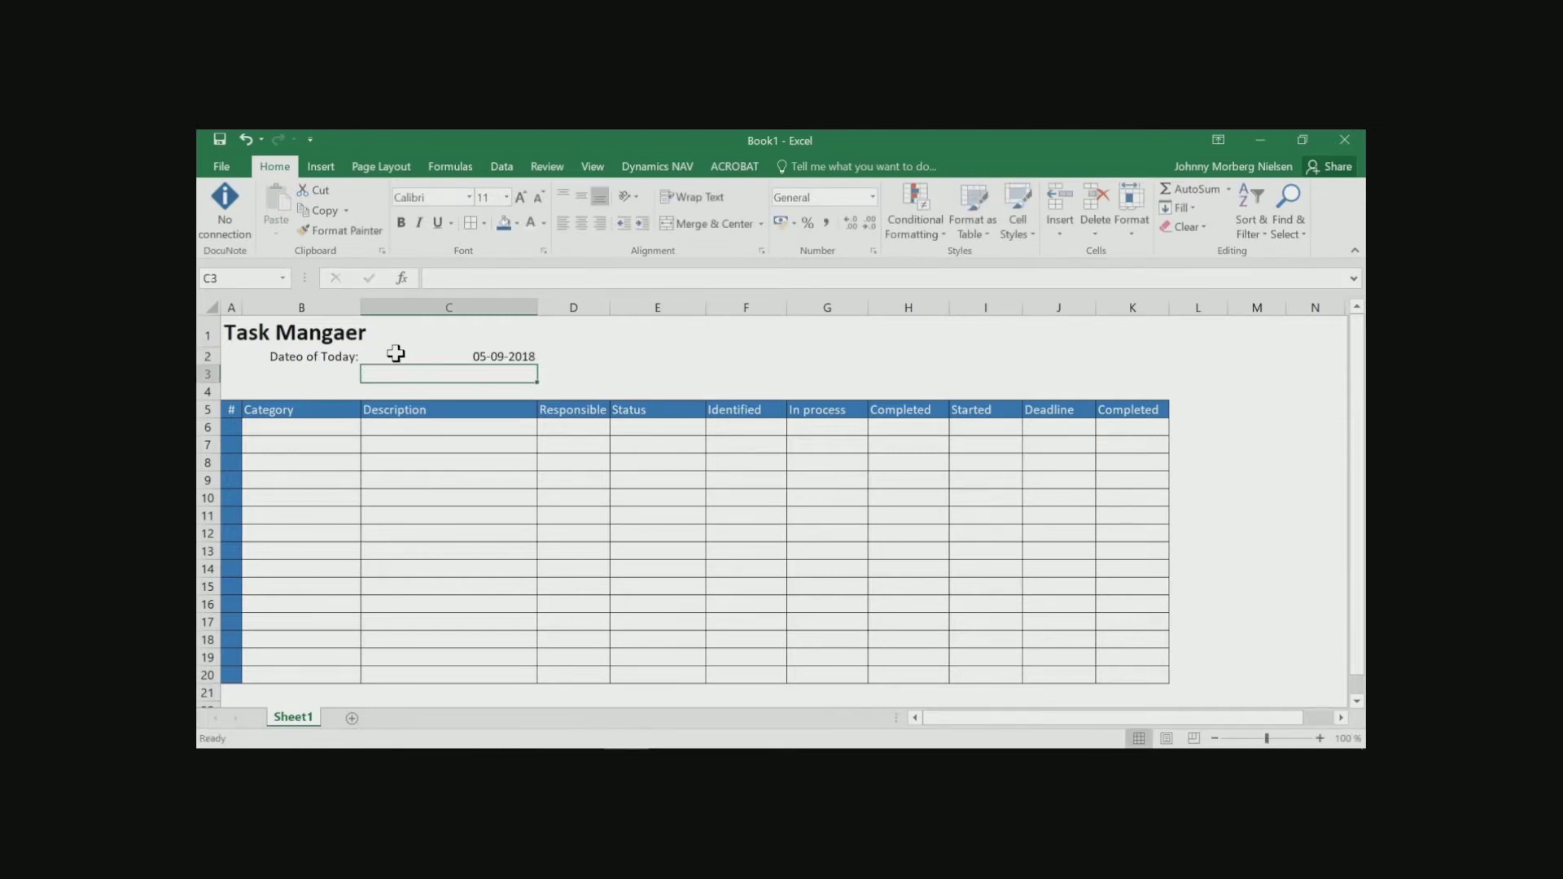
pyautogui.click(489, 359)
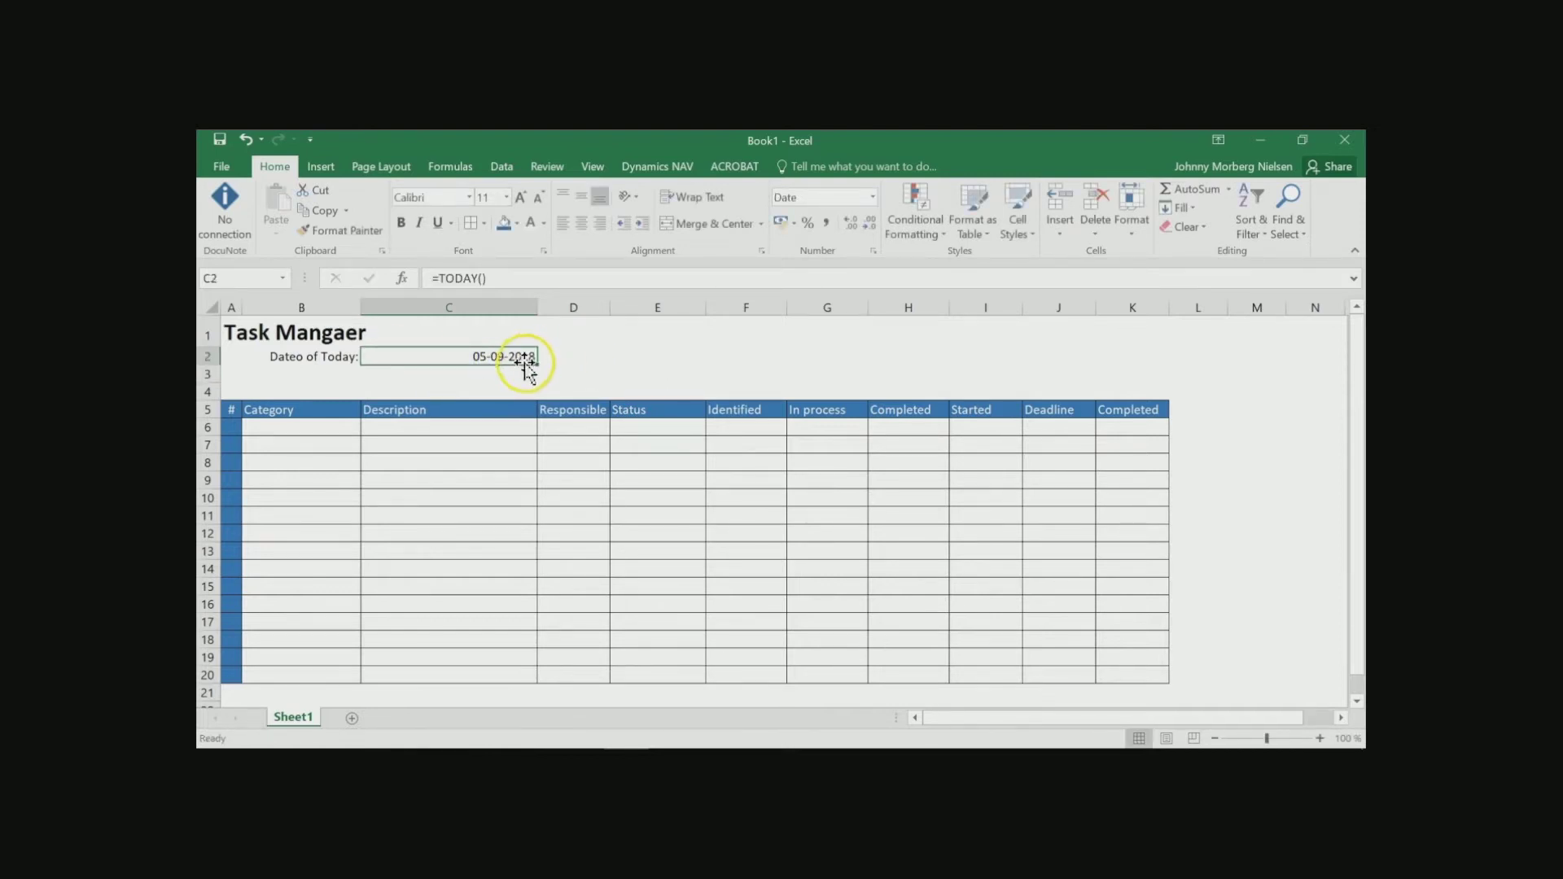
# Step: Left-align the date in C2 and make B2:C2 bold dark blue text
pyautogui.click(563, 224)
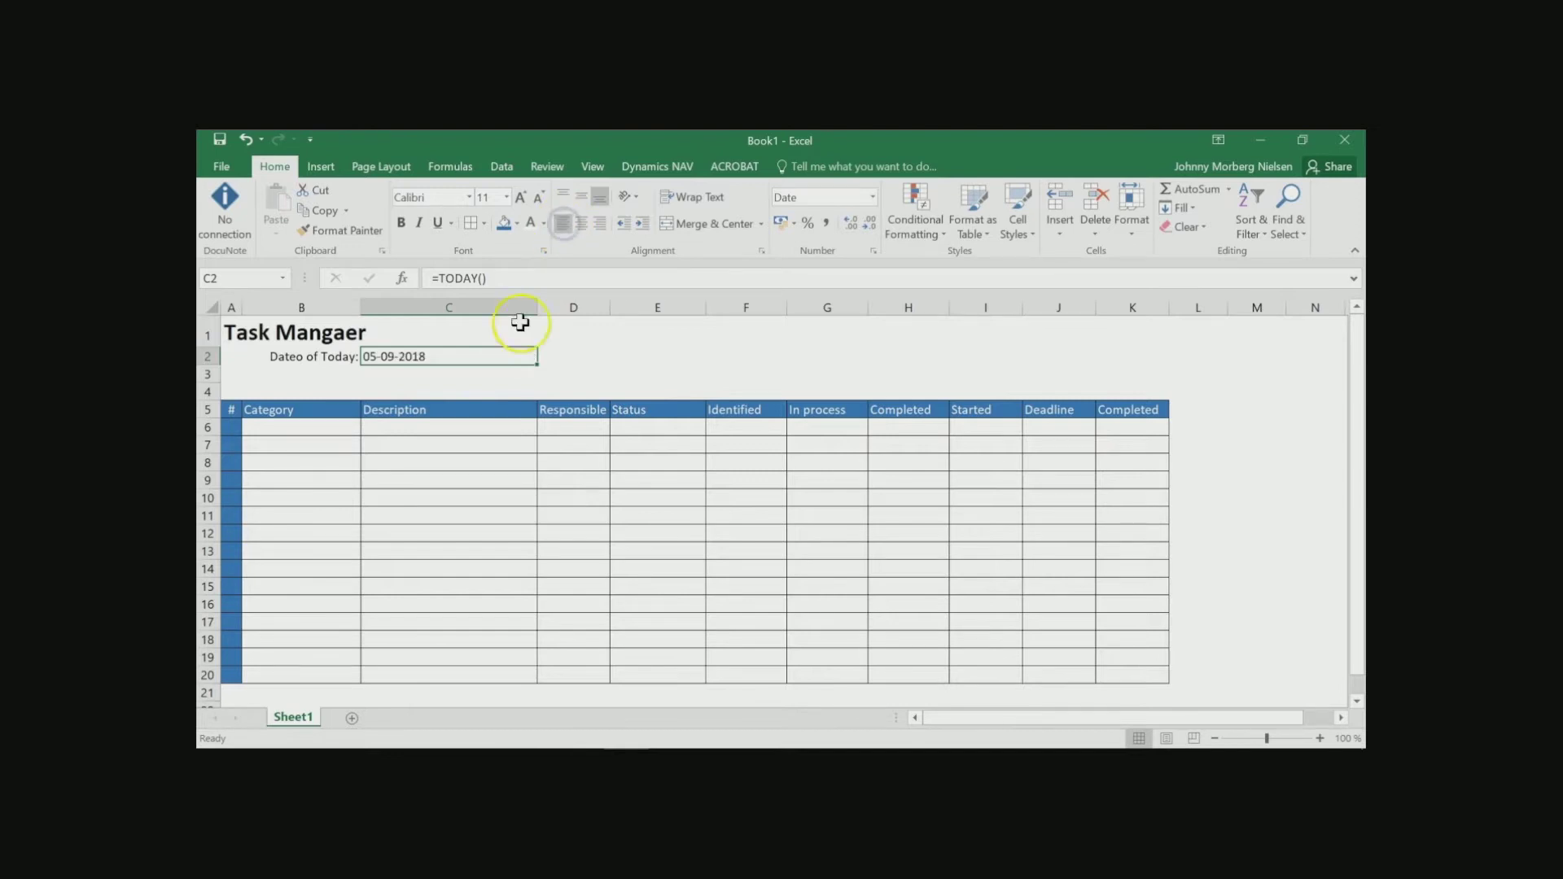
pyautogui.moveTo(325, 356); pyautogui.dragTo(376, 356)
pyautogui.click(543, 223)
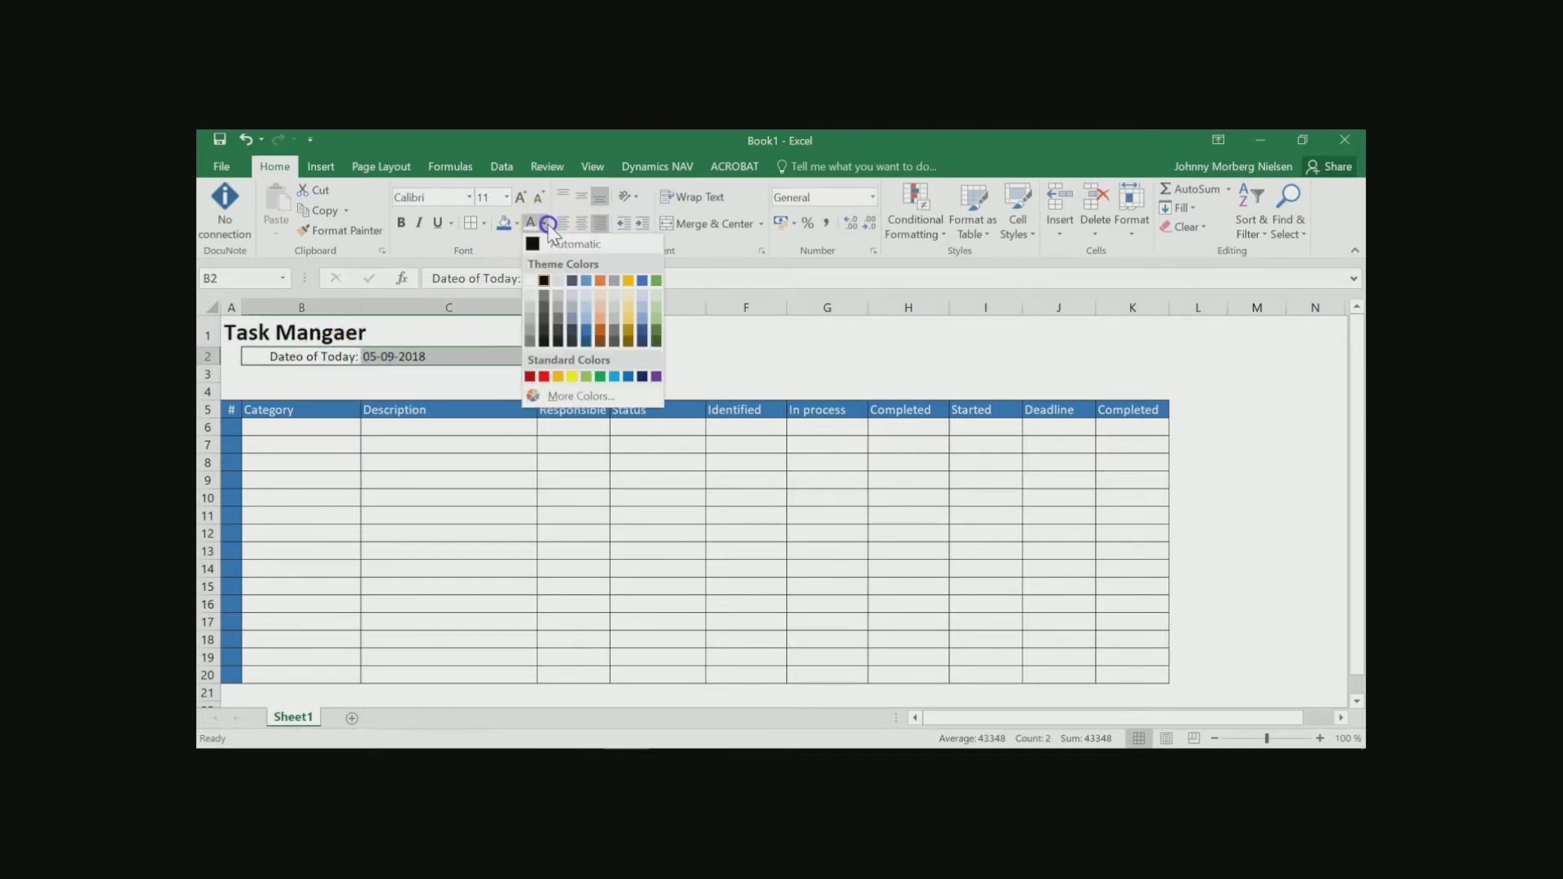
pyautogui.click(647, 335)
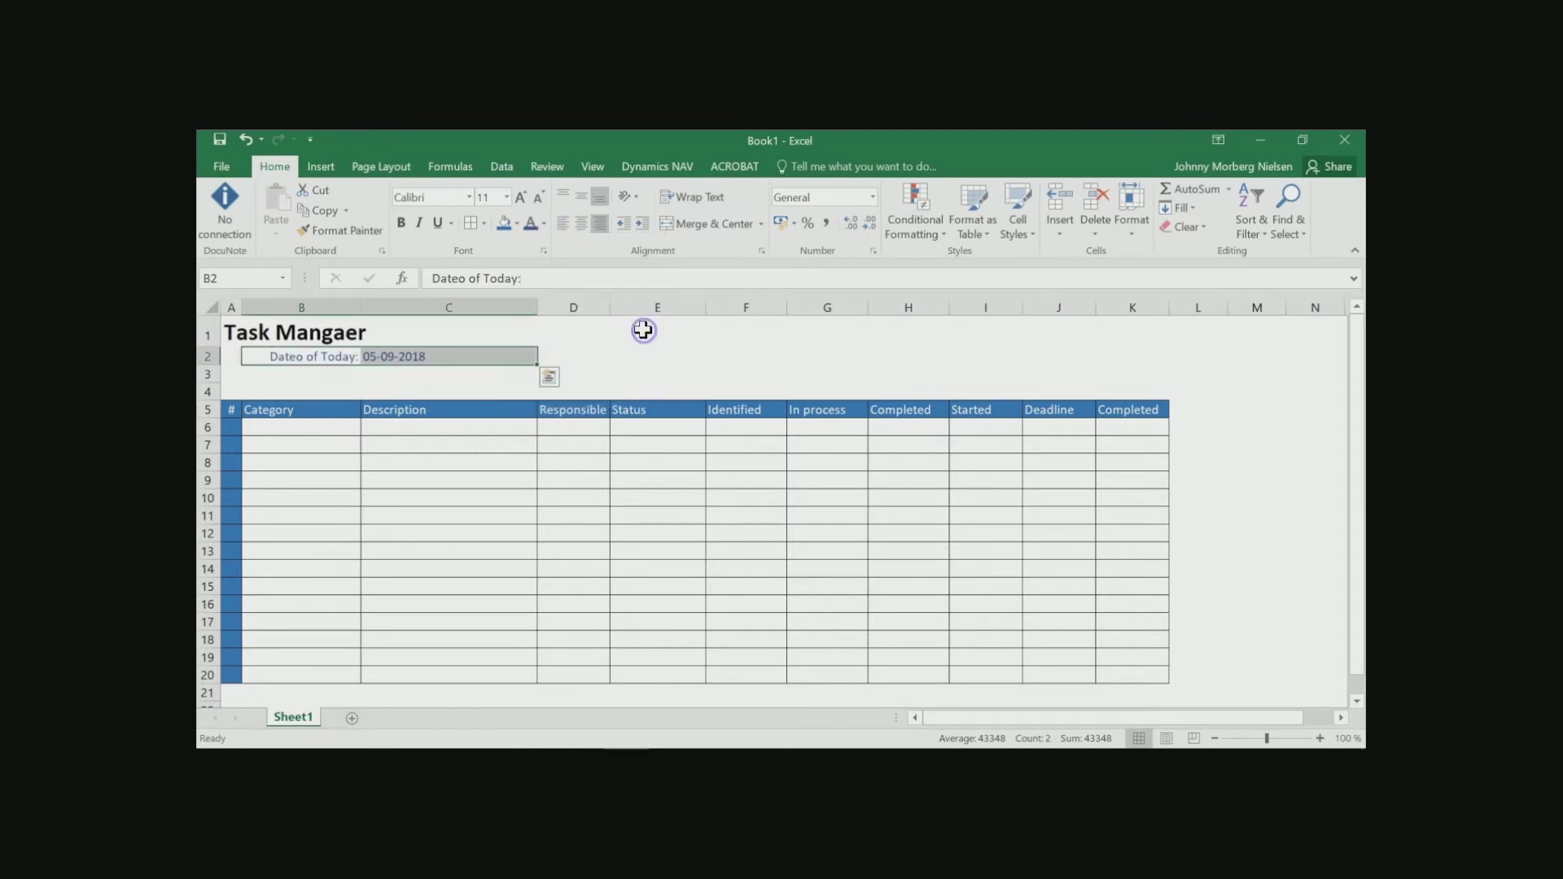
pyautogui.click(400, 223)
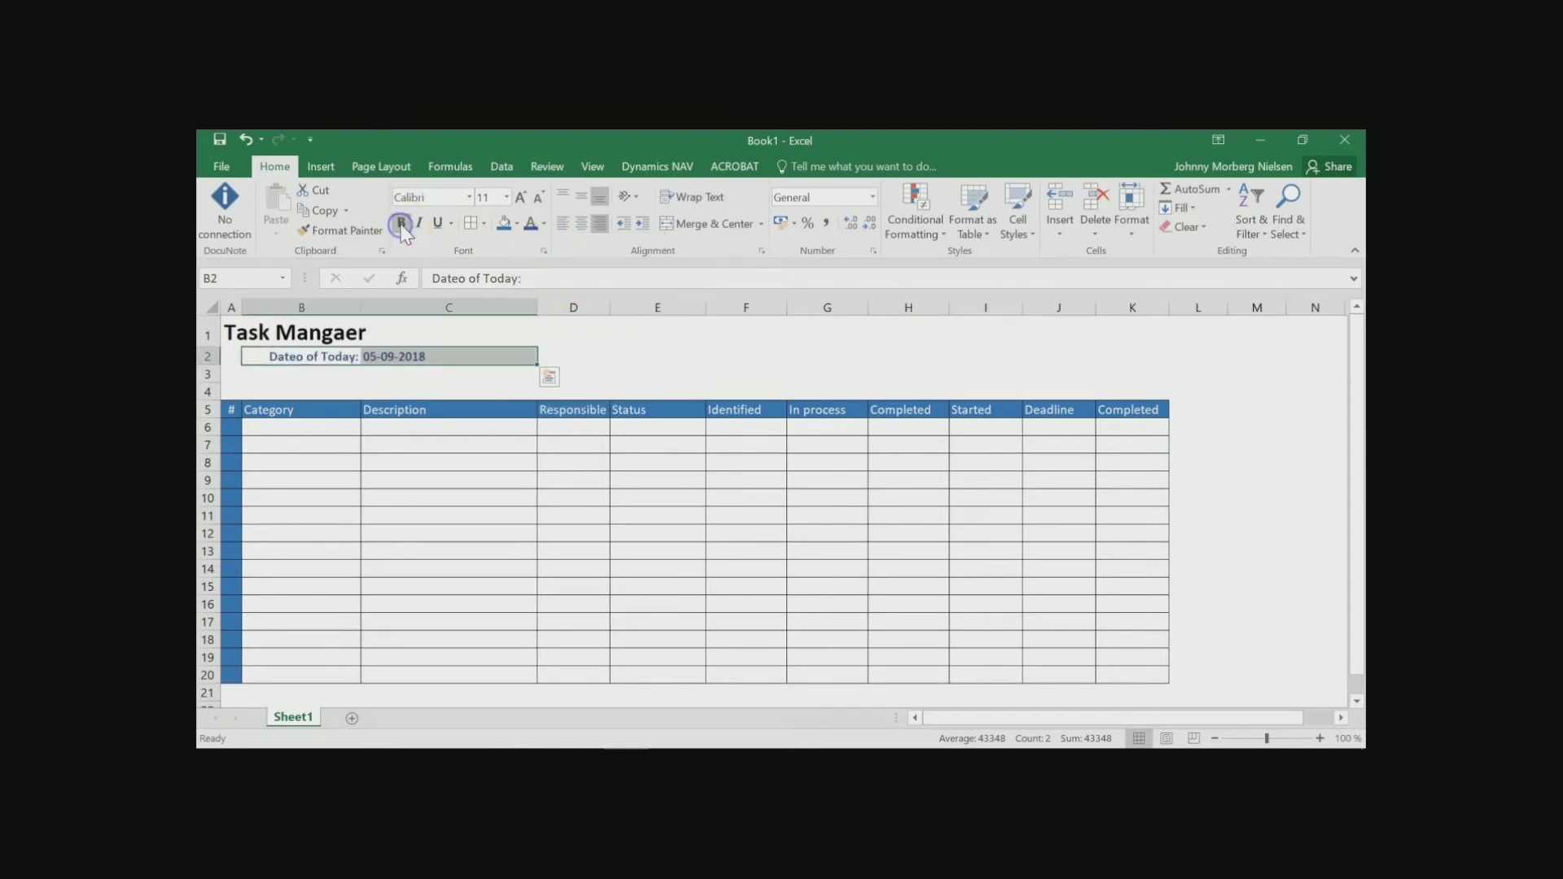
pyautogui.click(642, 346)
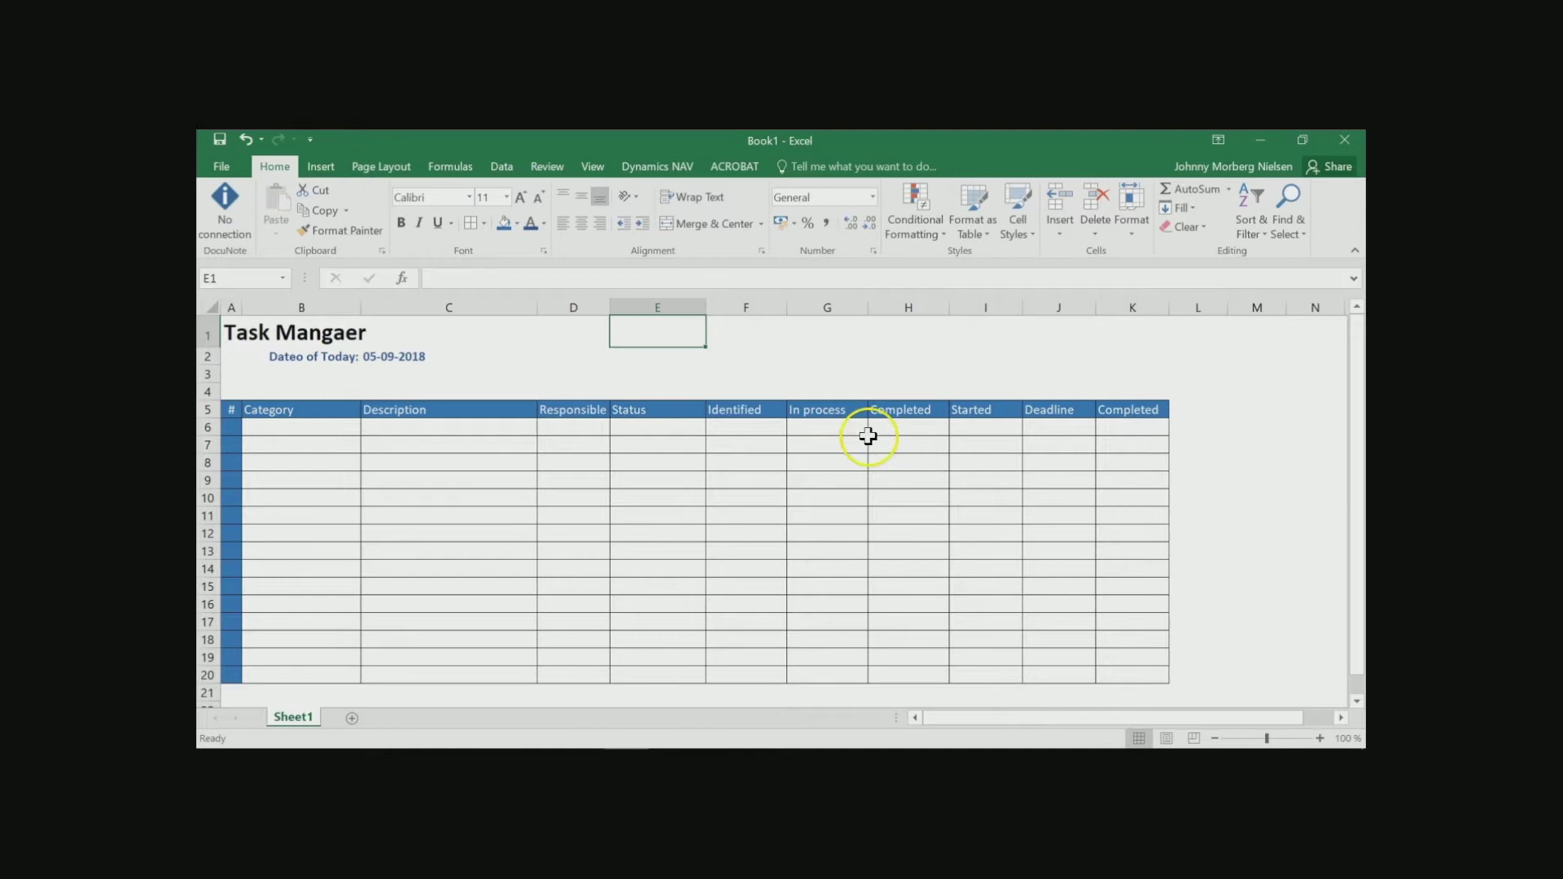
# Step: Select body cells B6:B20, D6:D20 and F6:H20 together as one multi-range selection
pyautogui.click(335, 430)
pyautogui.moveTo(335, 430); pyautogui.dragTo(331, 675)
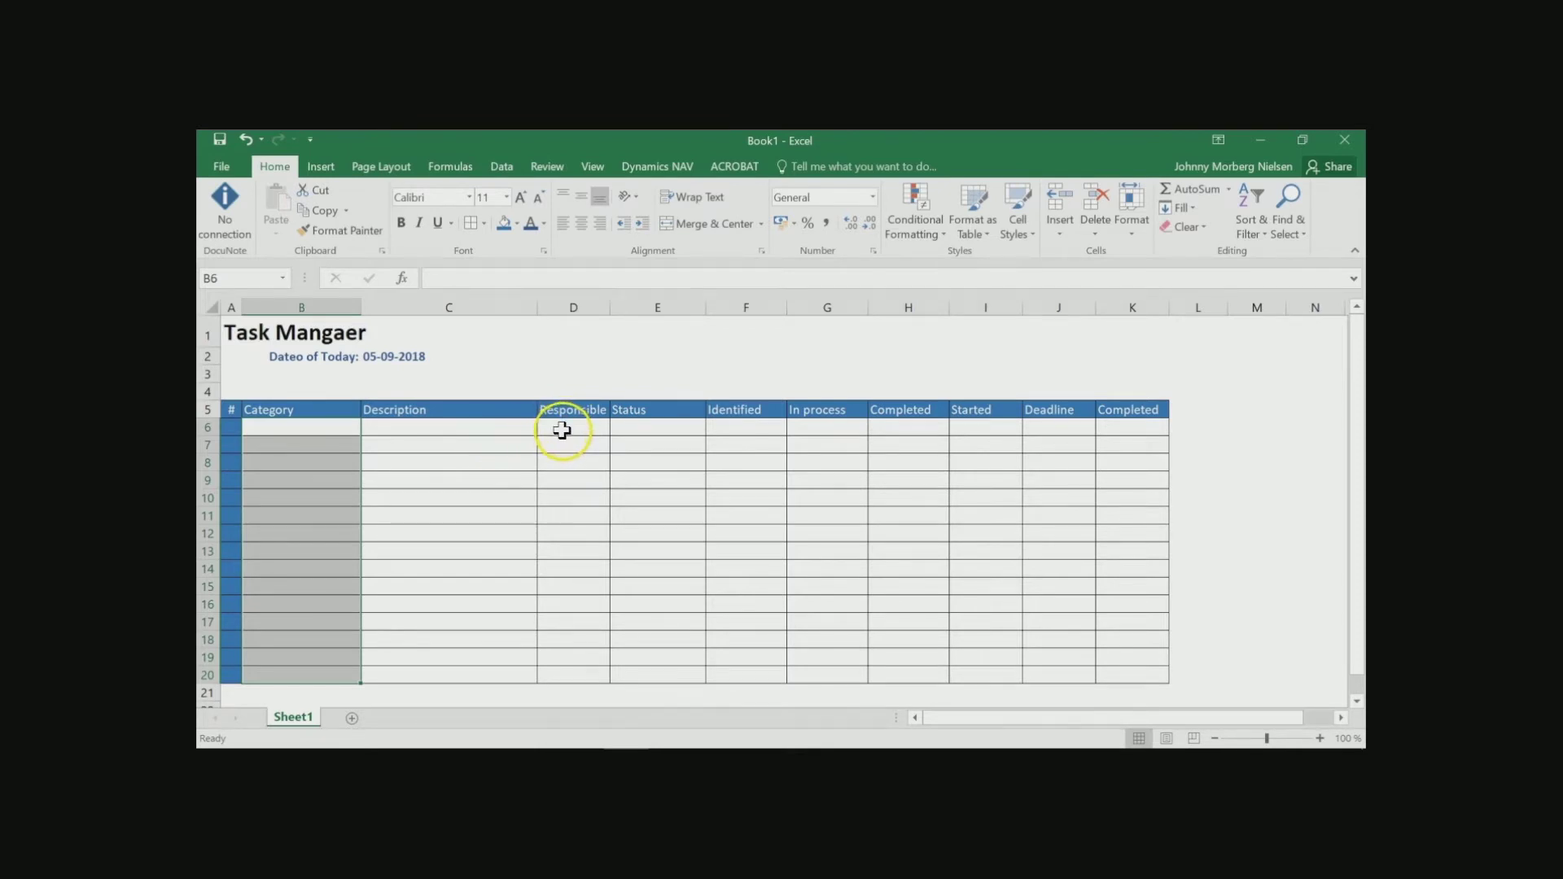
pyautogui.moveTo(558, 432); pyautogui.dragTo(568, 519)
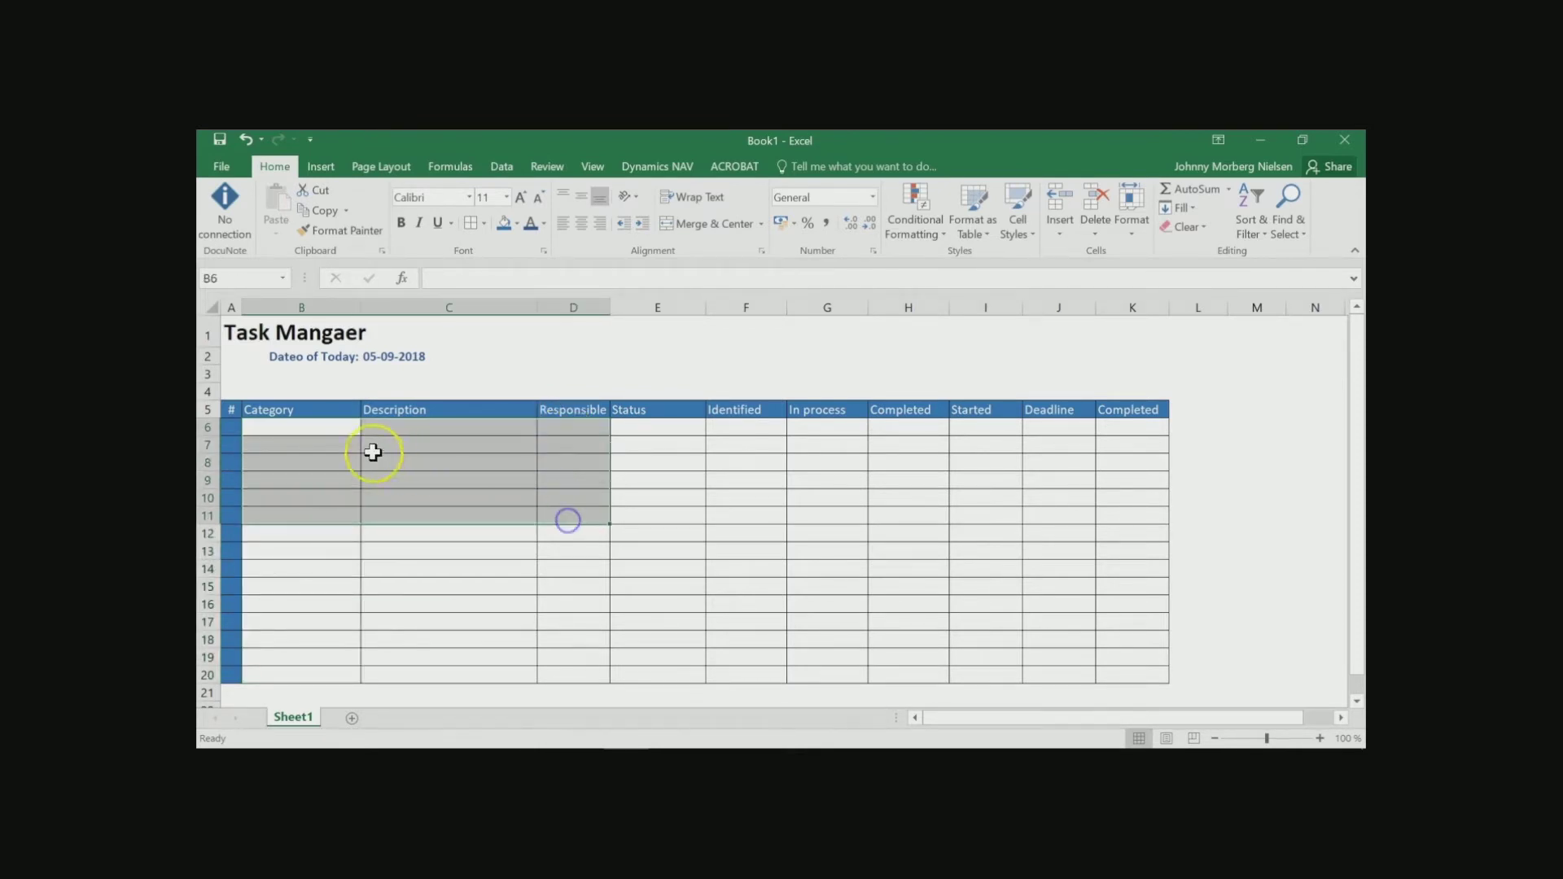
pyautogui.moveTo(331, 432); pyautogui.dragTo(325, 655)
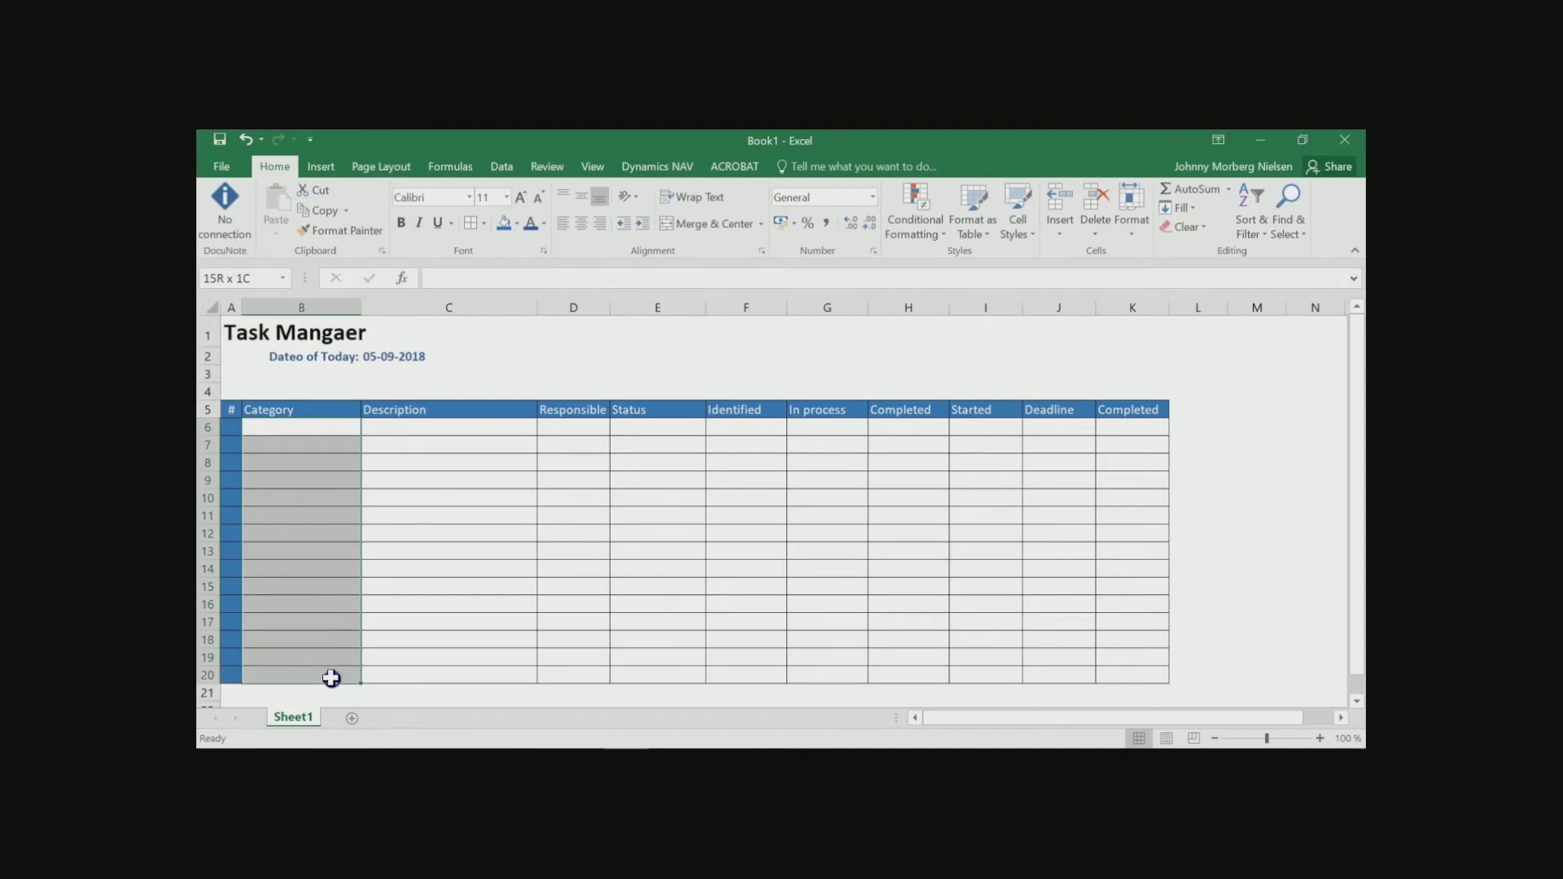
pyautogui.moveTo(330, 678); pyautogui.dragTo(330, 678)
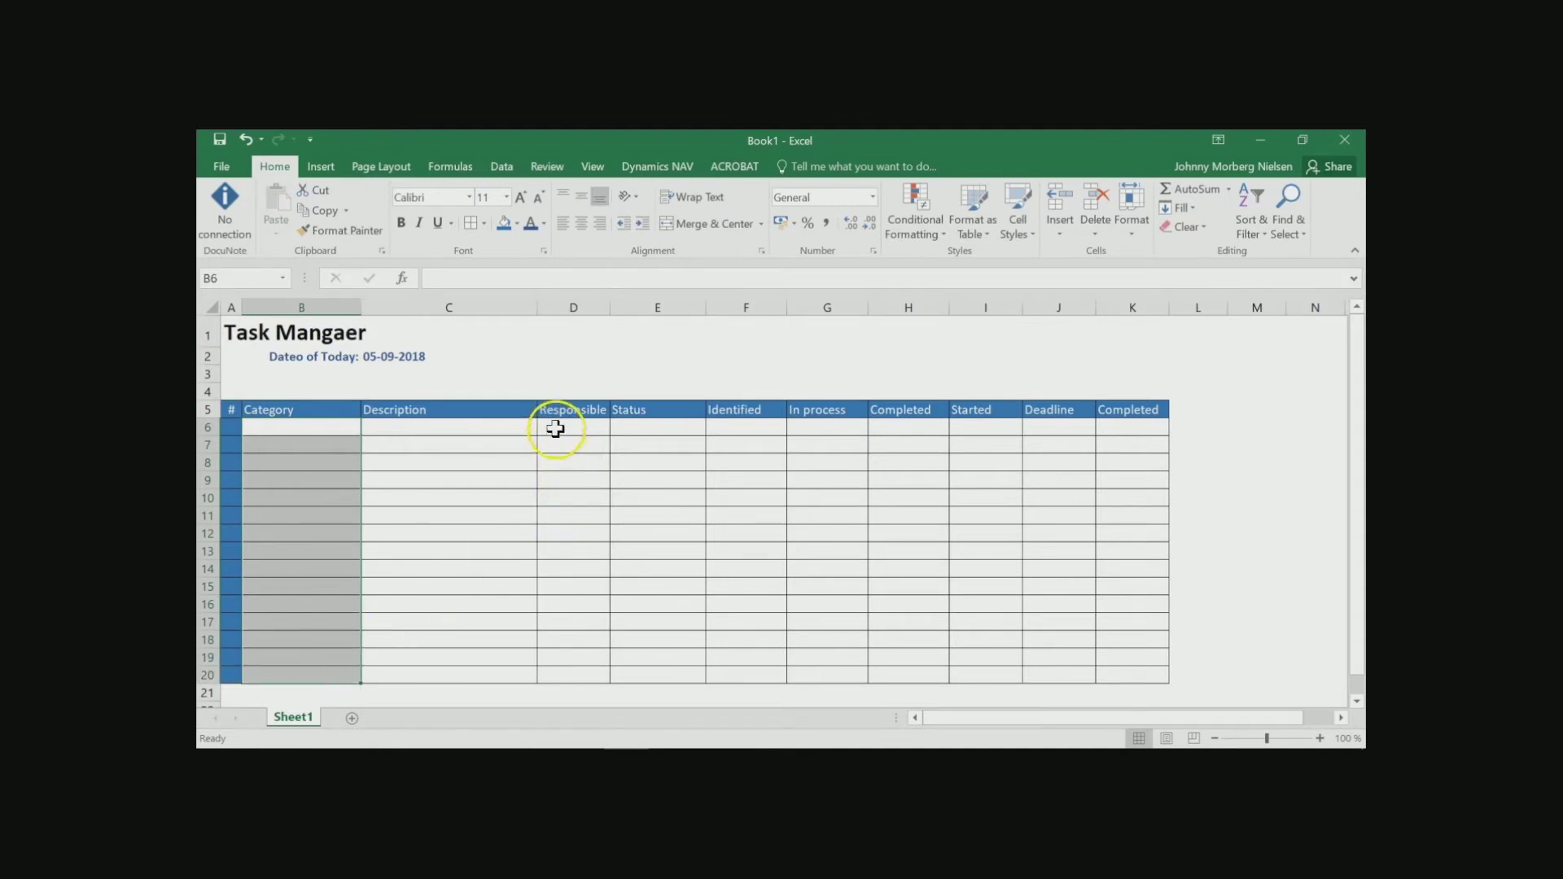
pyautogui.moveTo(553, 424); pyautogui.dragTo(572, 680)
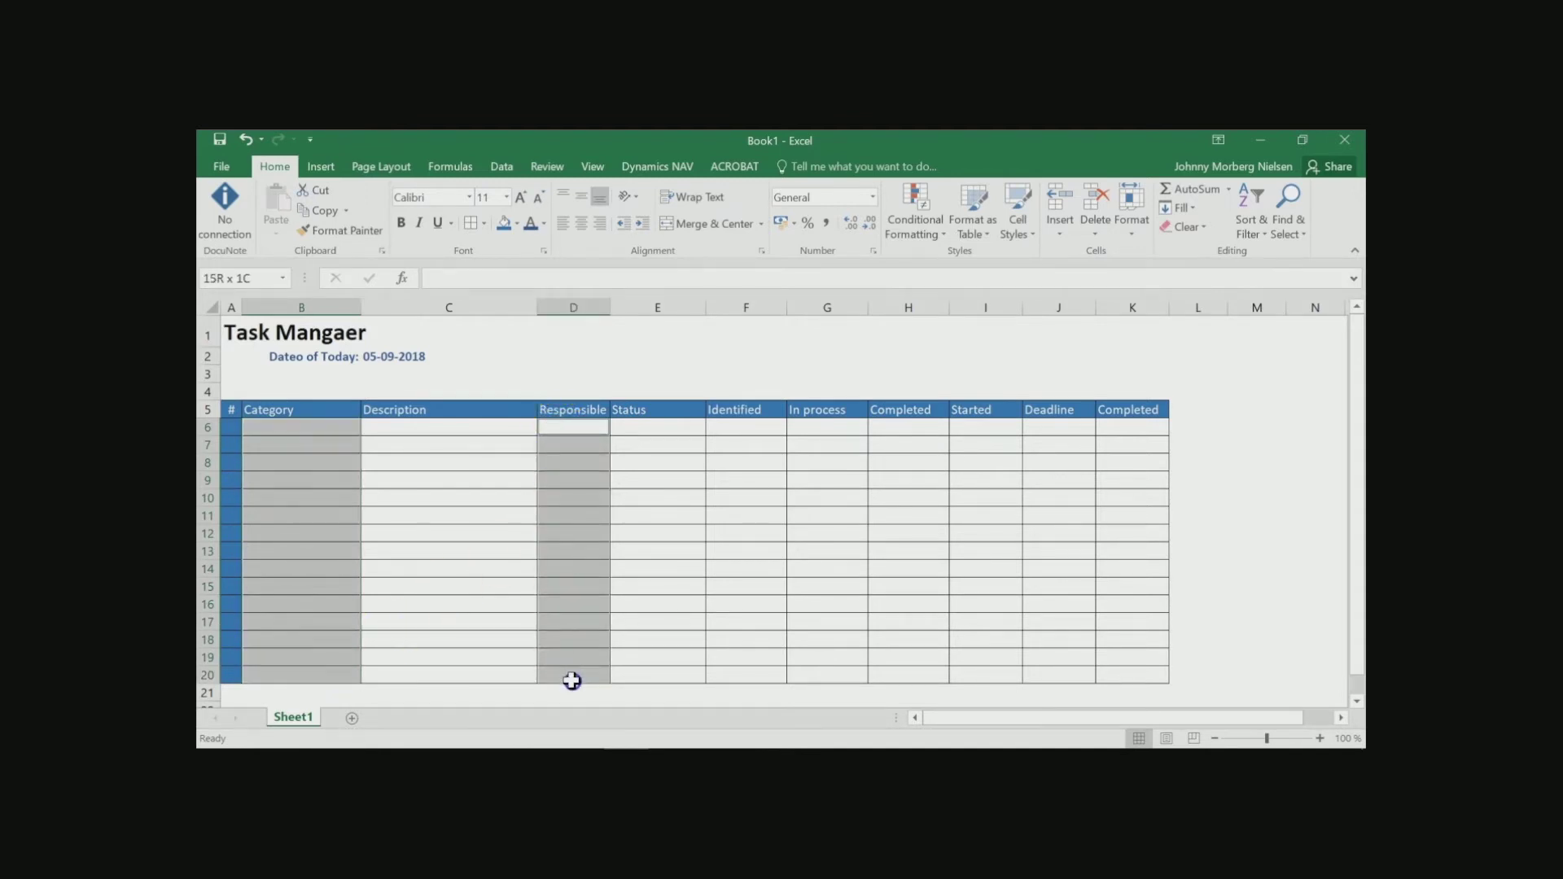
pyautogui.moveTo(722, 425); pyautogui.dragTo(899, 672)
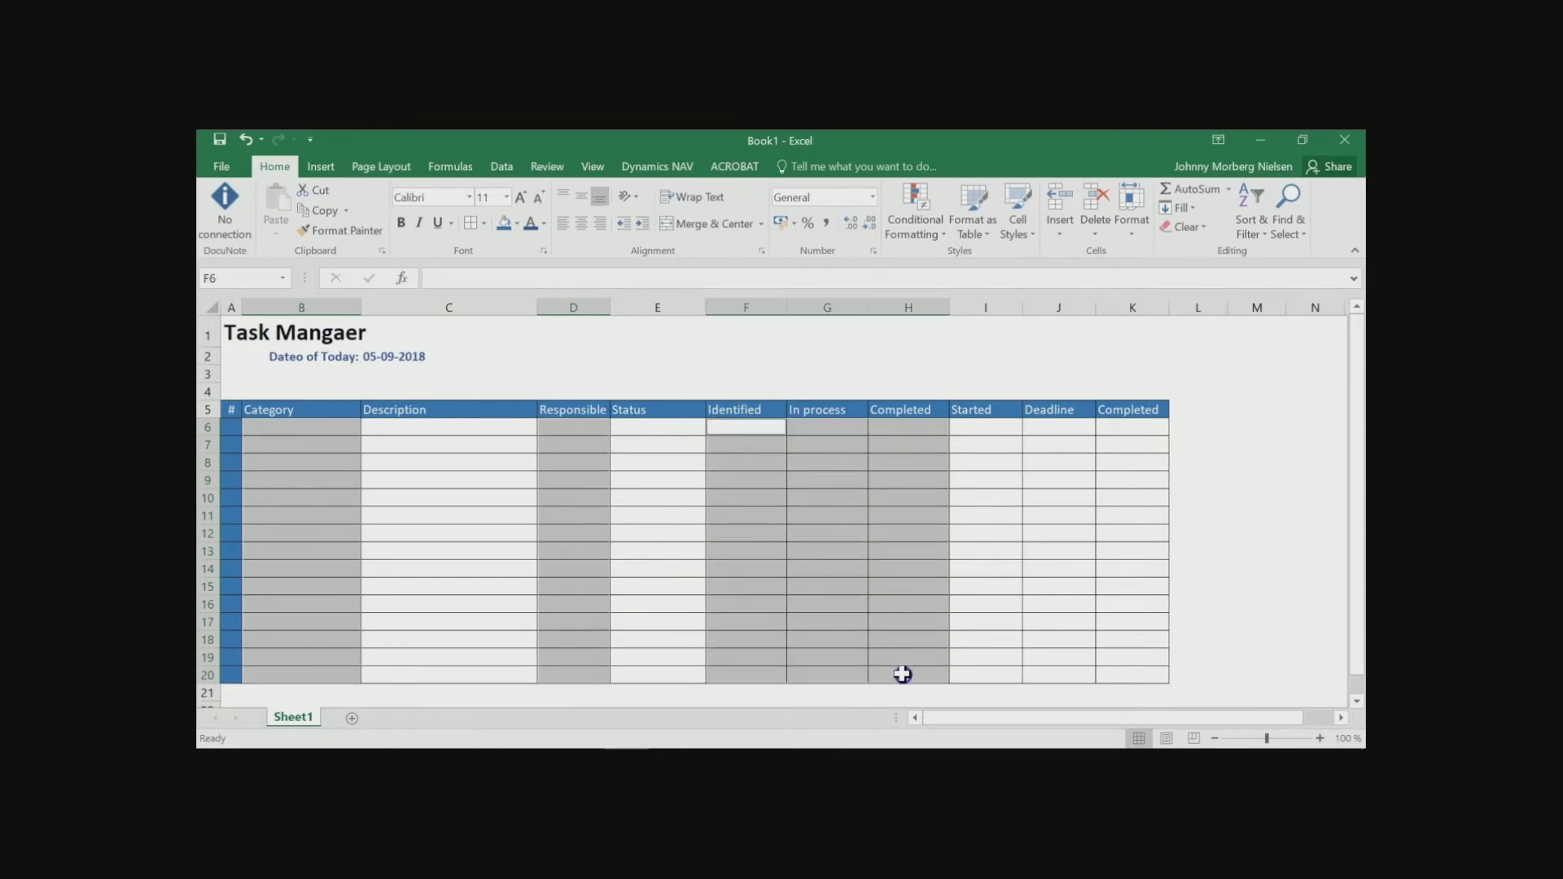
# Step: Fill the selected columns light blue and the Status cells E6:E20 darker blue
pyautogui.click(517, 225)
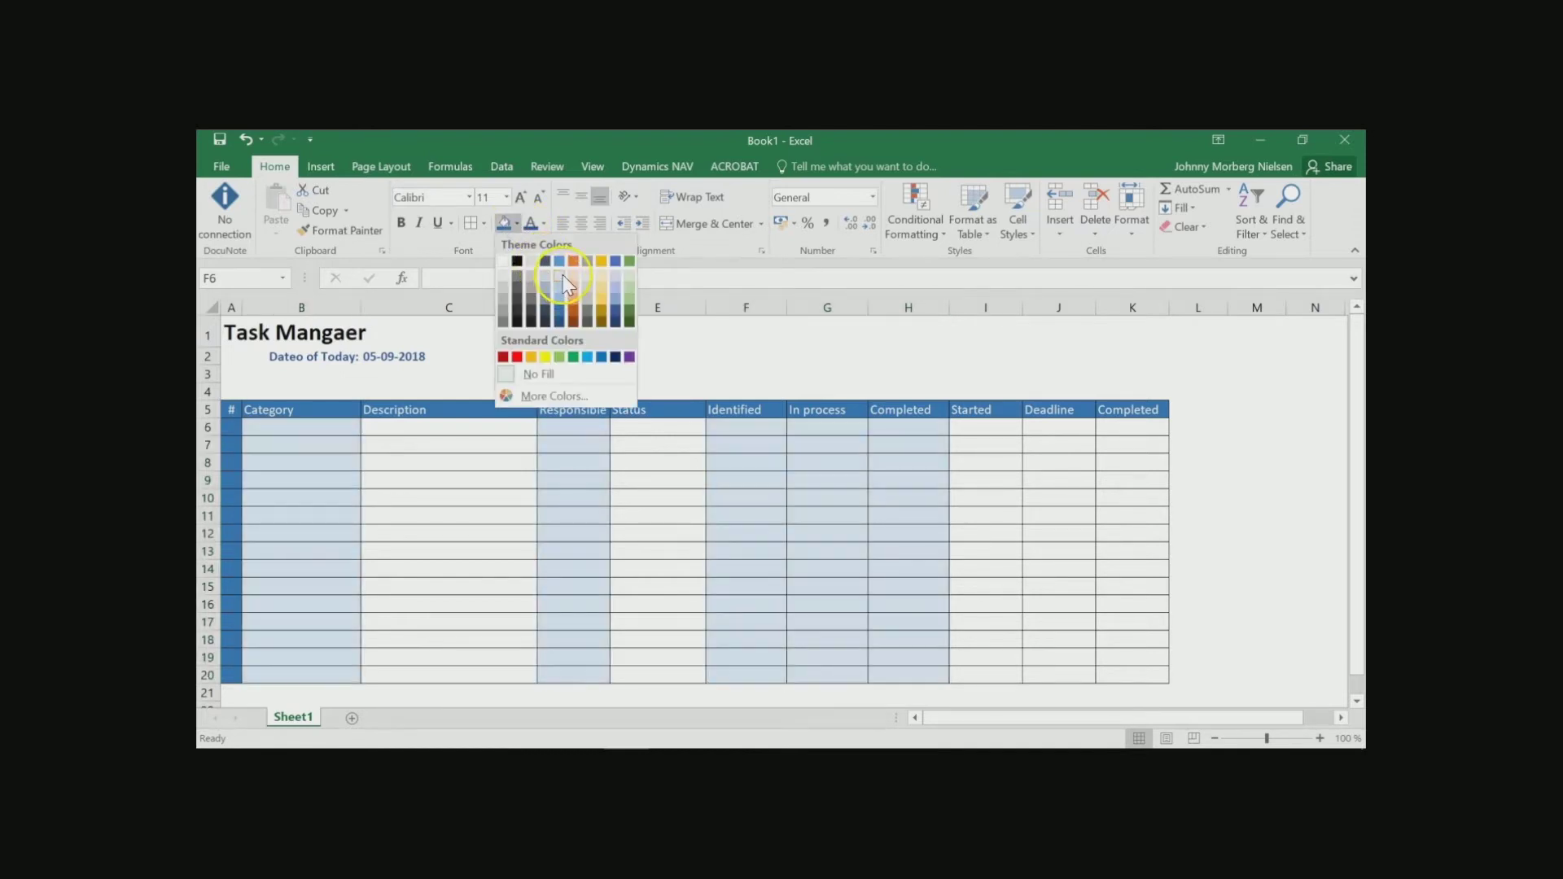
pyautogui.click(563, 275)
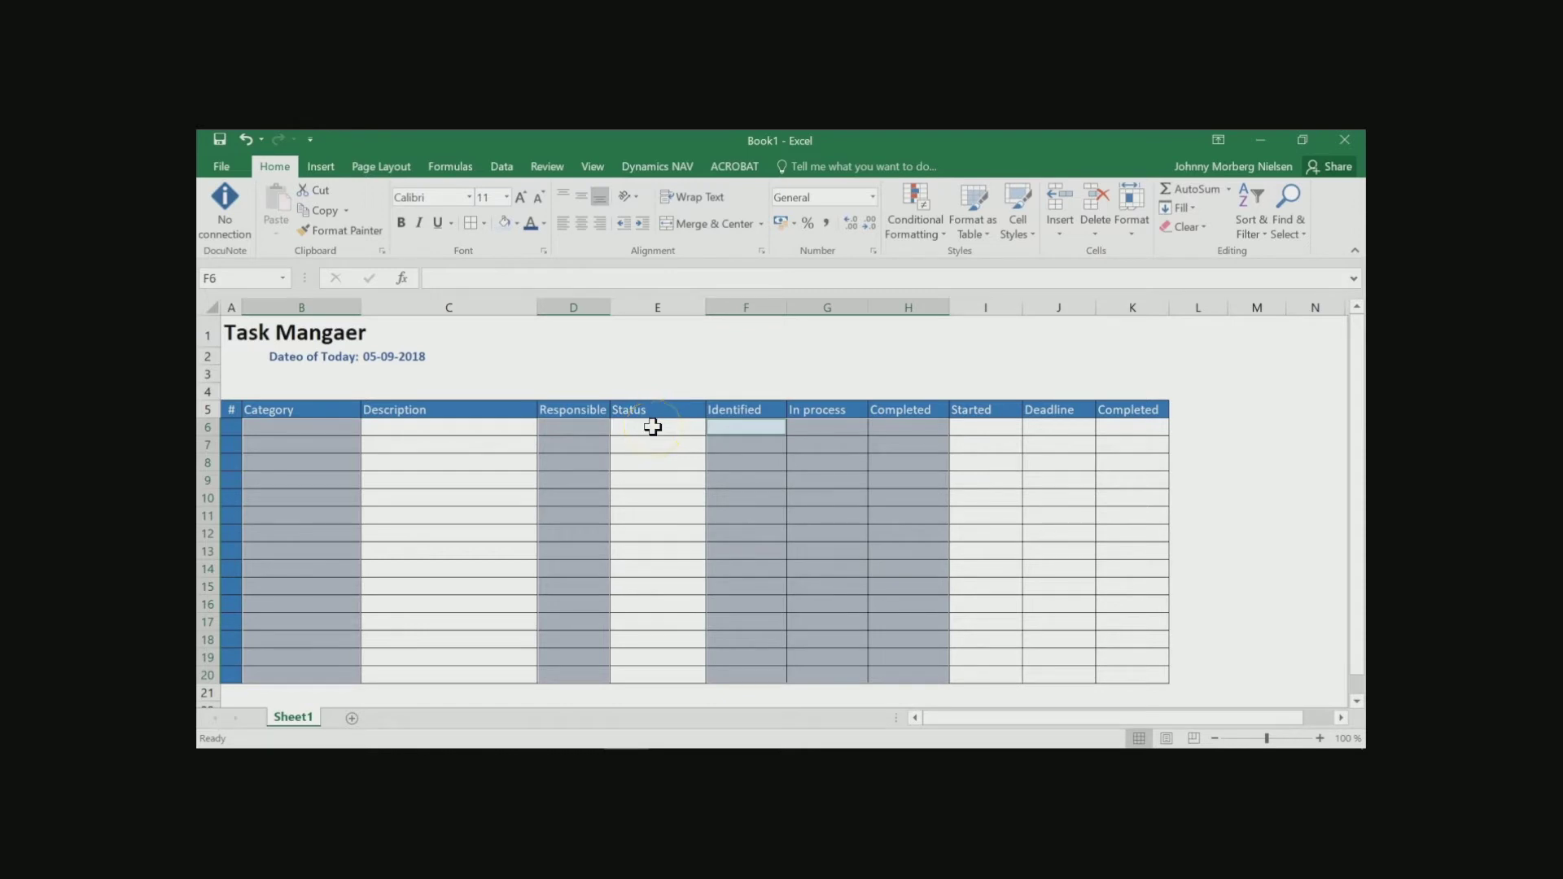
pyautogui.moveTo(653, 426); pyautogui.dragTo(649, 676)
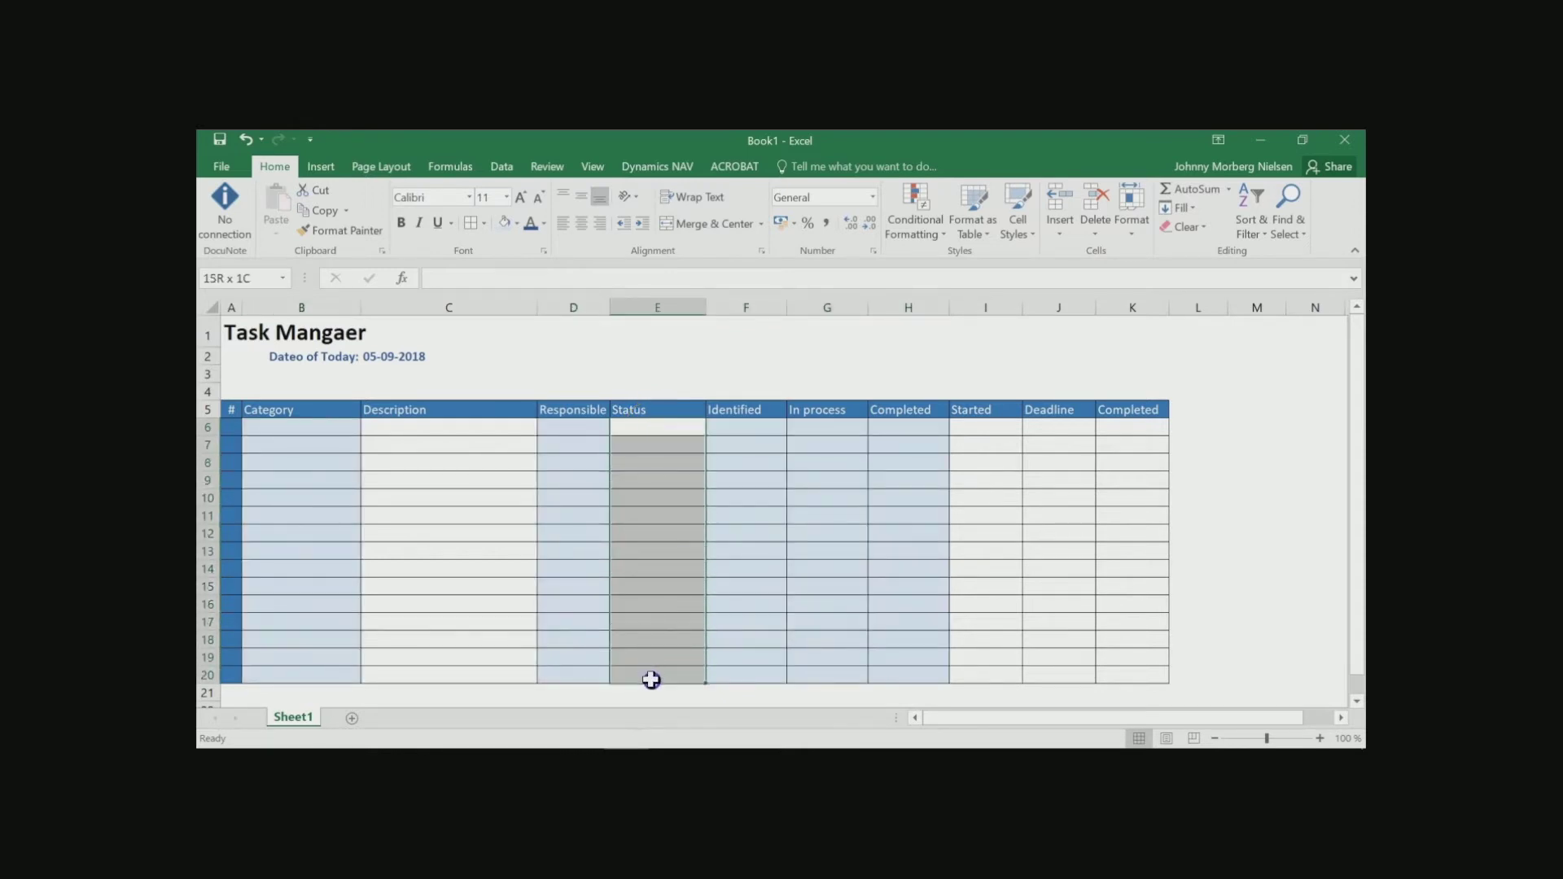
pyautogui.click(518, 226)
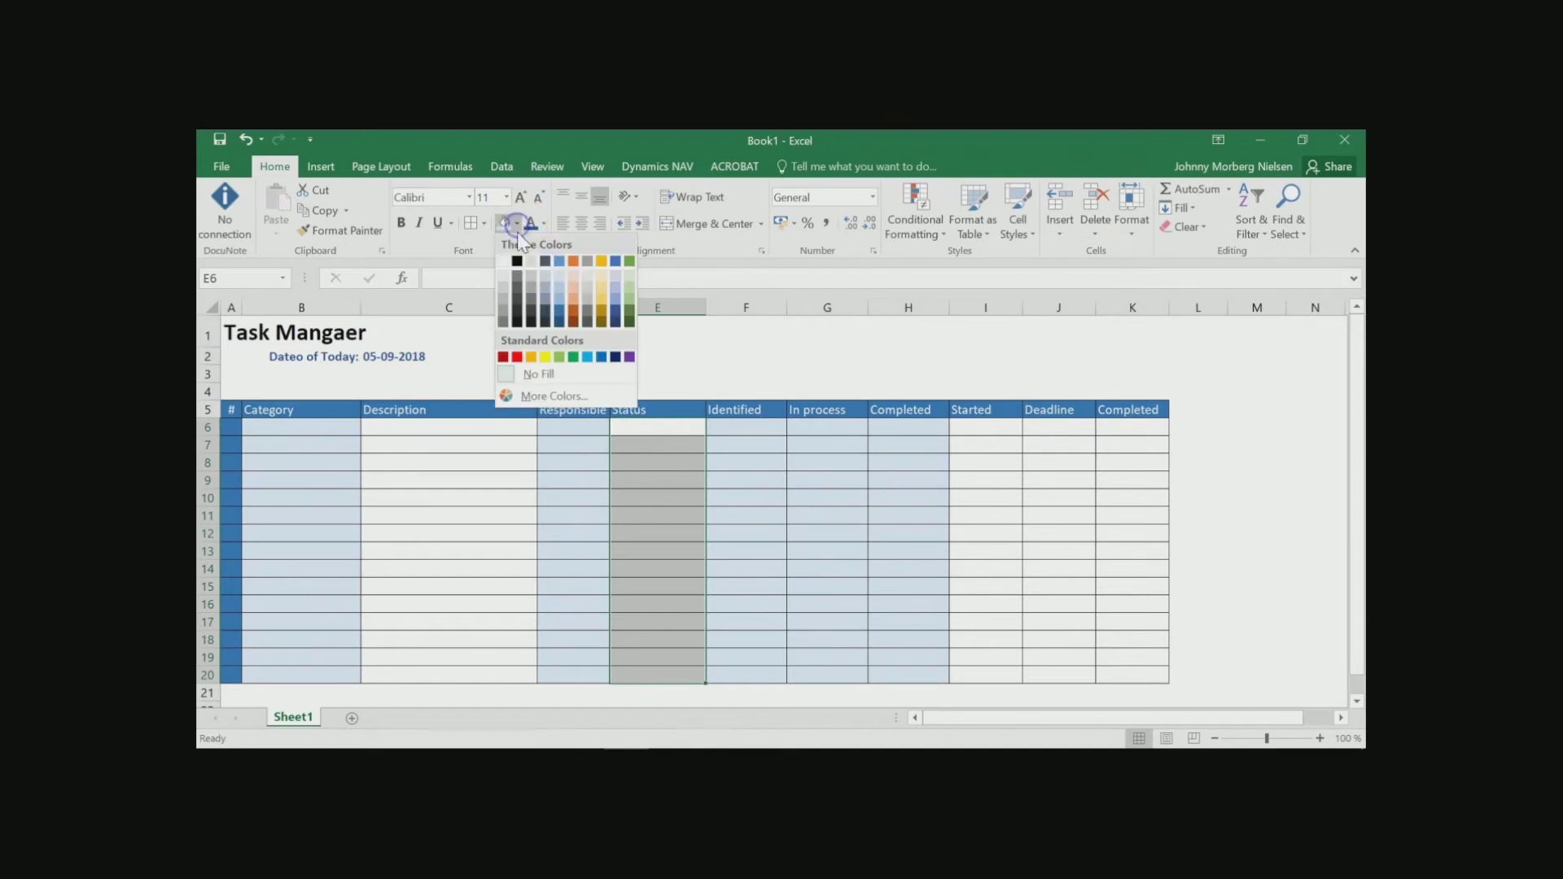
pyautogui.click(563, 302)
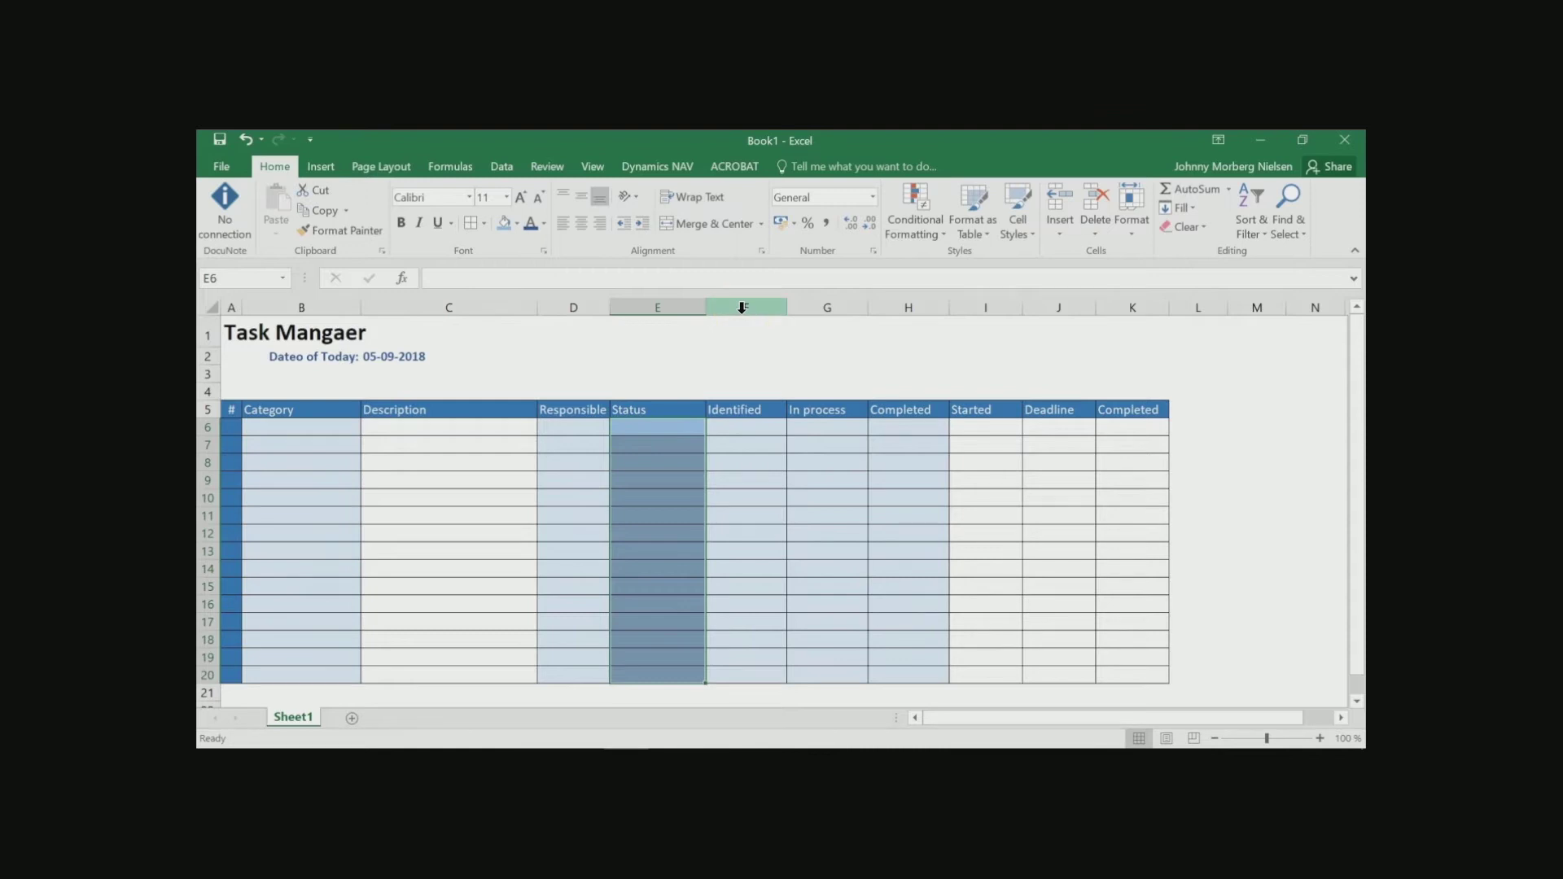
# Step: Group columns F through H (Identified, In process, Completed) into one outline group
pyautogui.moveTo(742, 307); pyautogui.dragTo(887, 306)
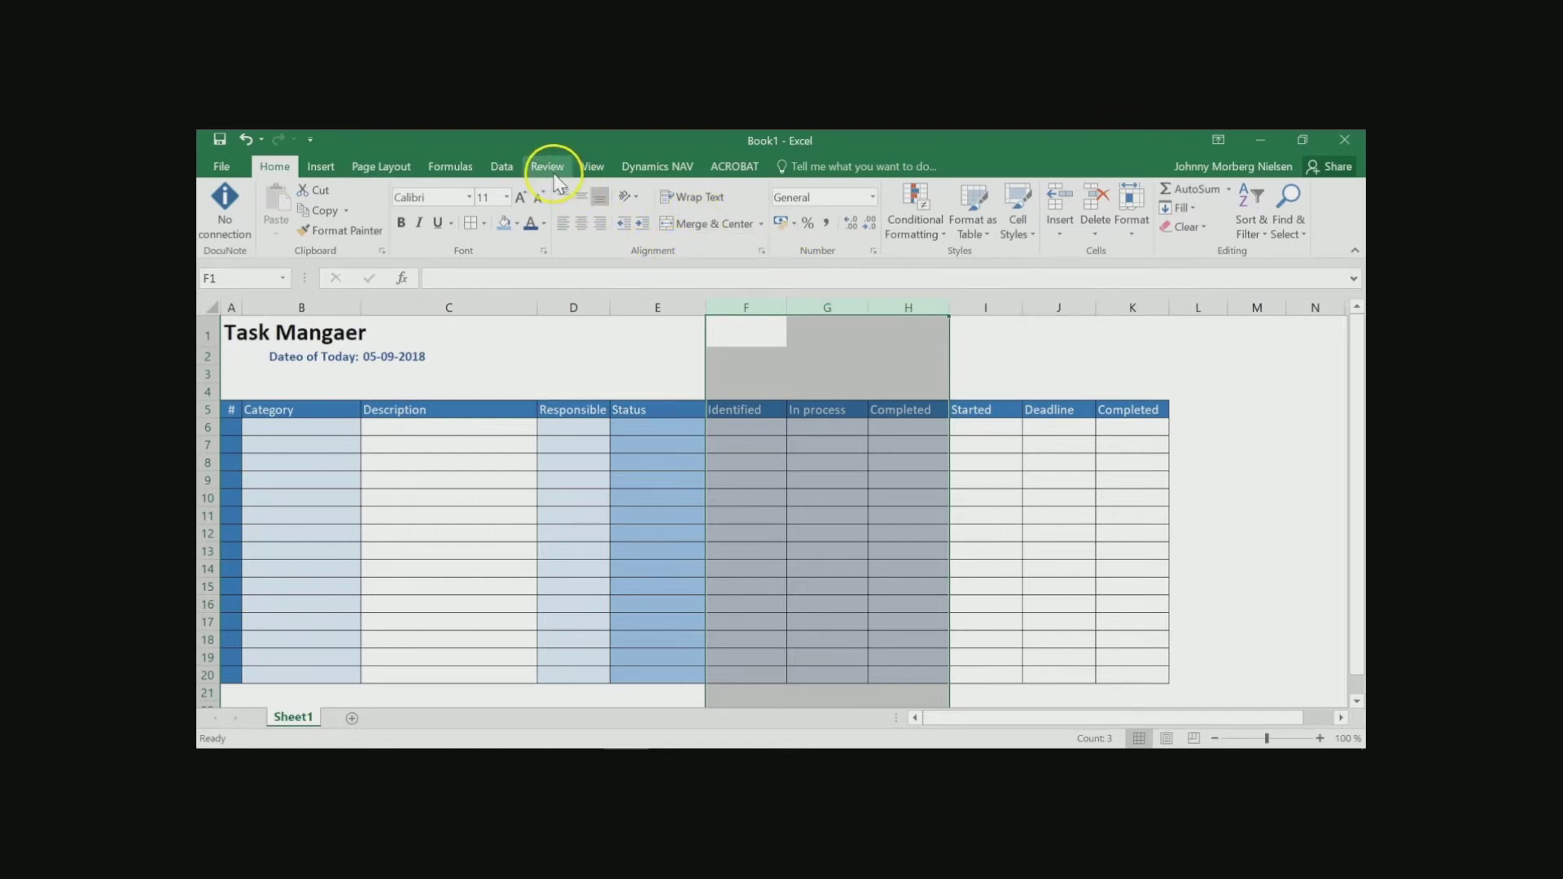
pyautogui.click(501, 166)
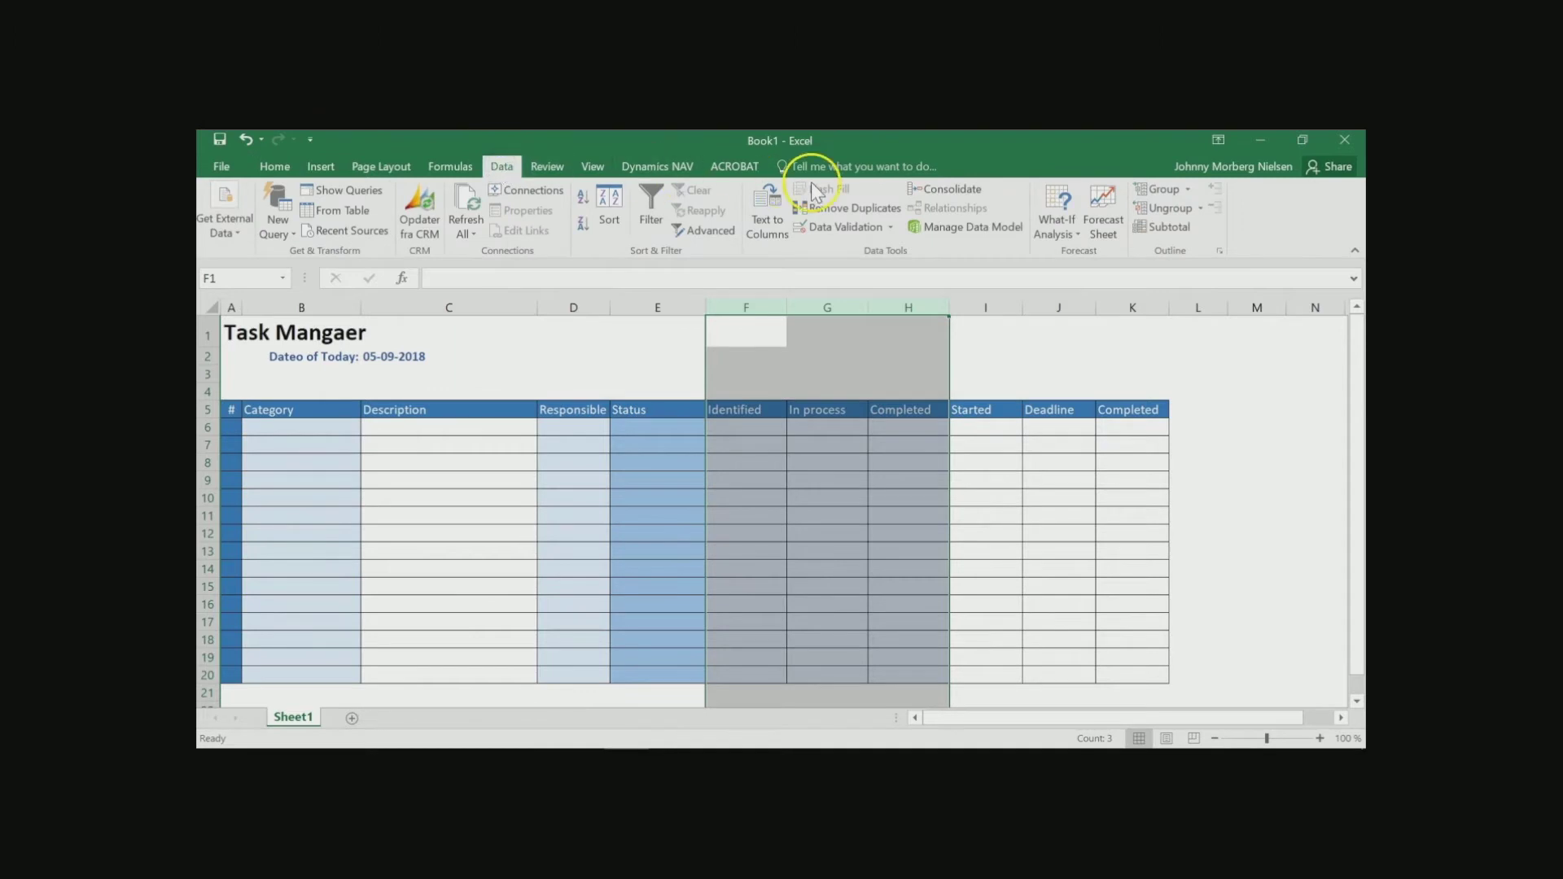
pyautogui.click(1162, 190)
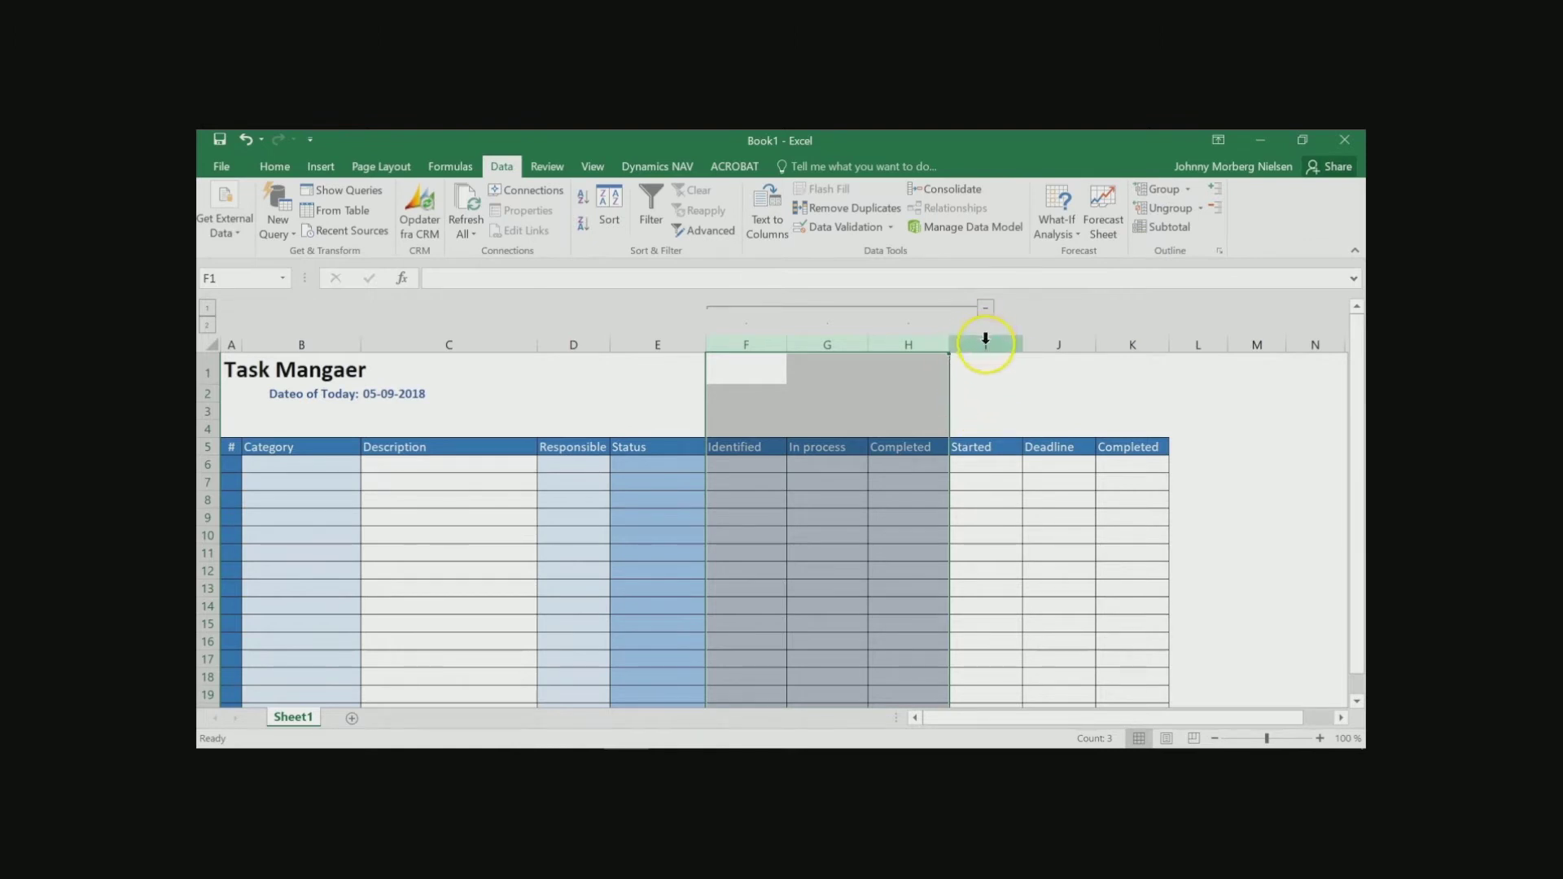
# Step: Collapse and expand the F:H group with the minus/plus button and the outline level buttons
pyautogui.click(991, 374)
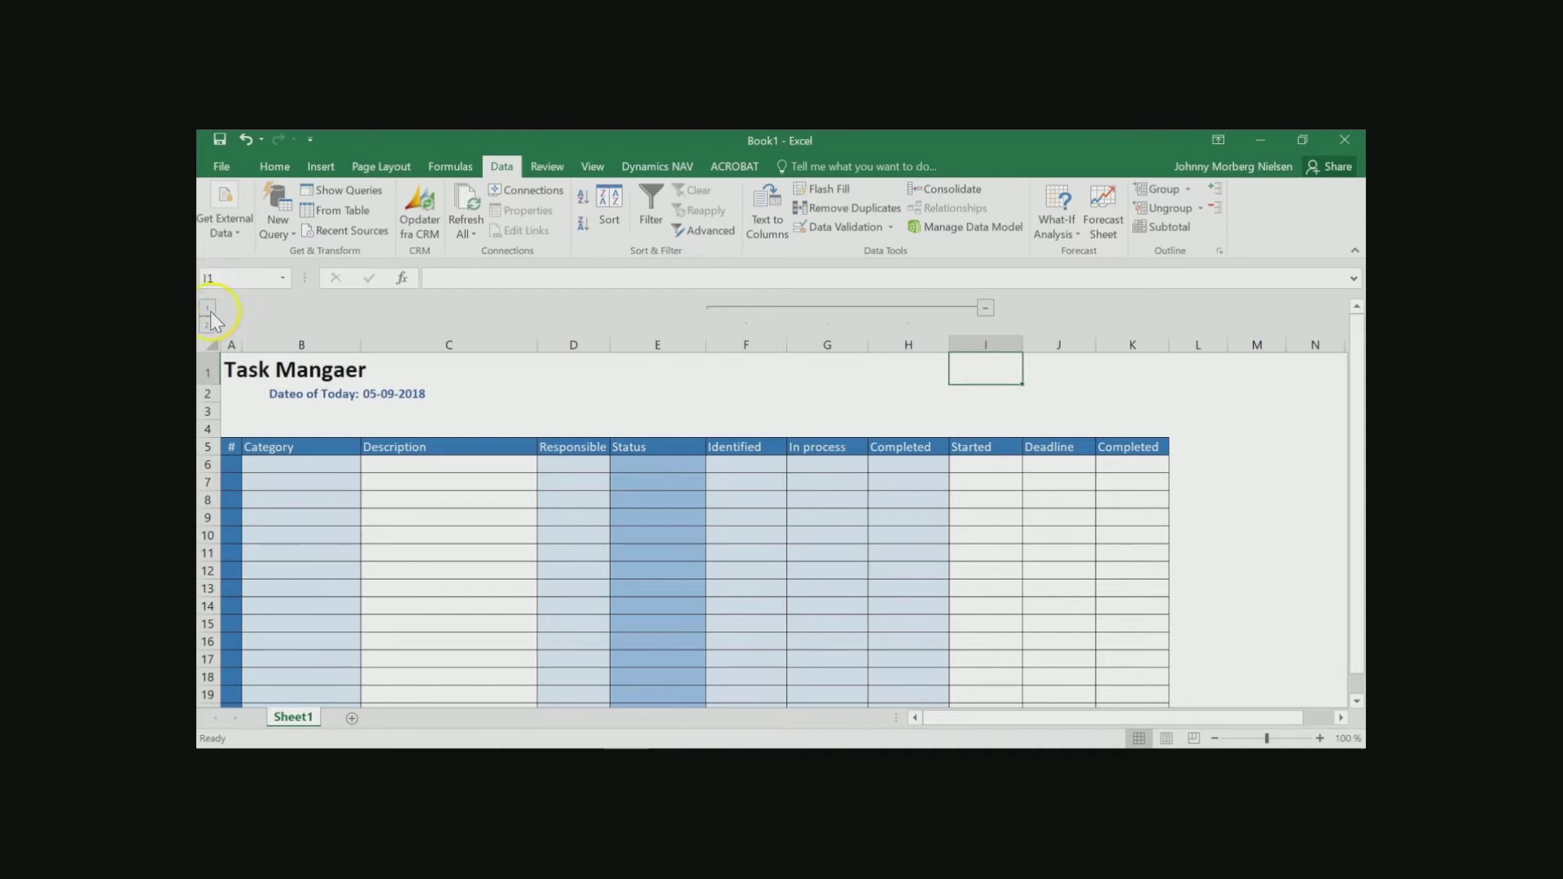
pyautogui.click(986, 307)
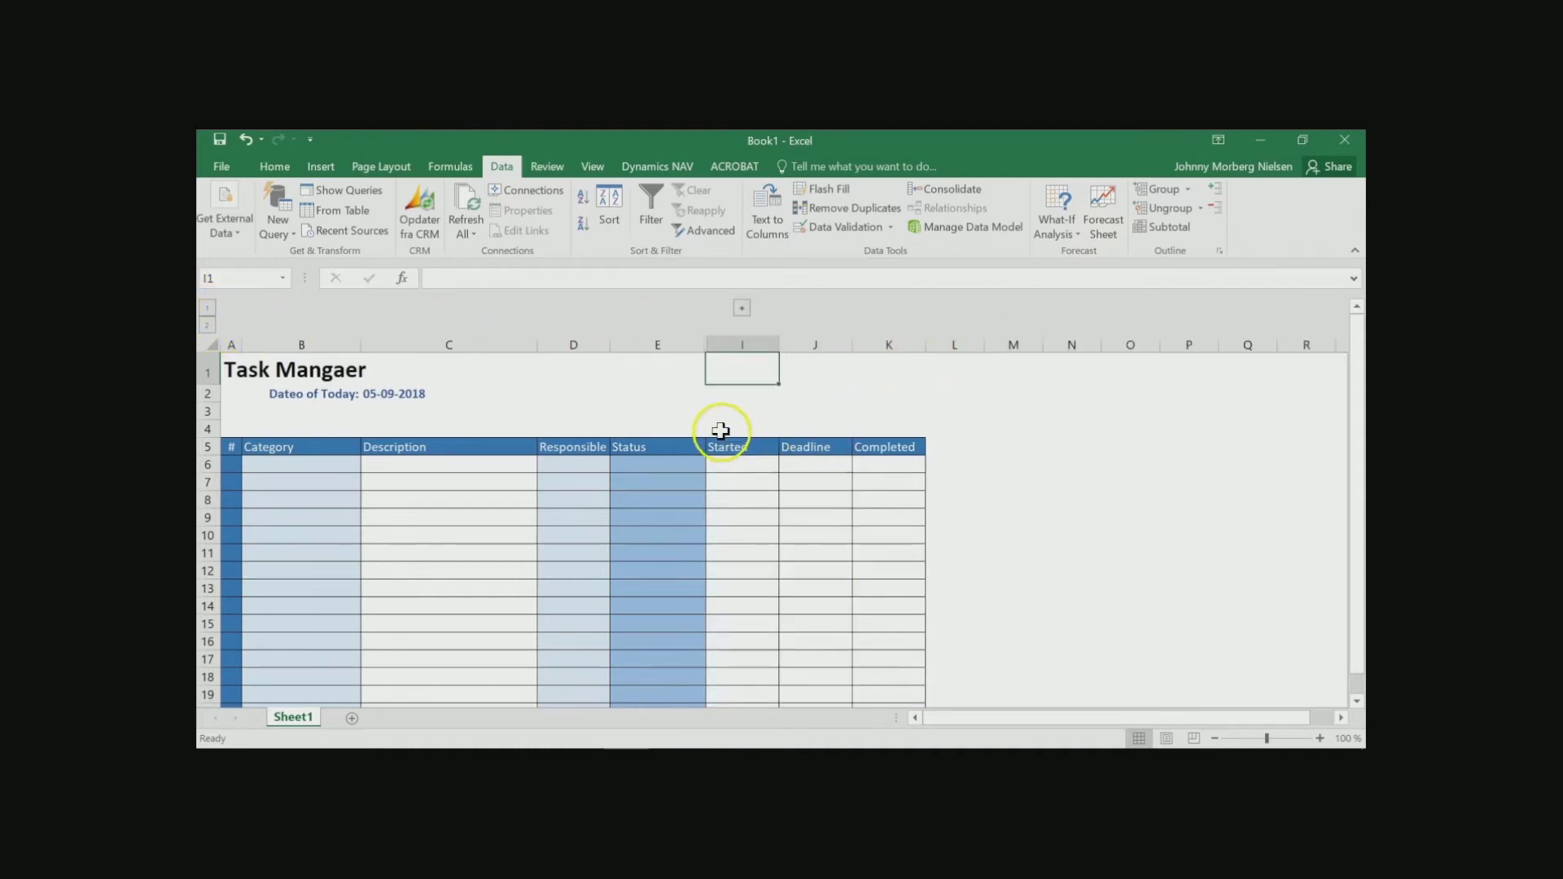
pyautogui.click(741, 308)
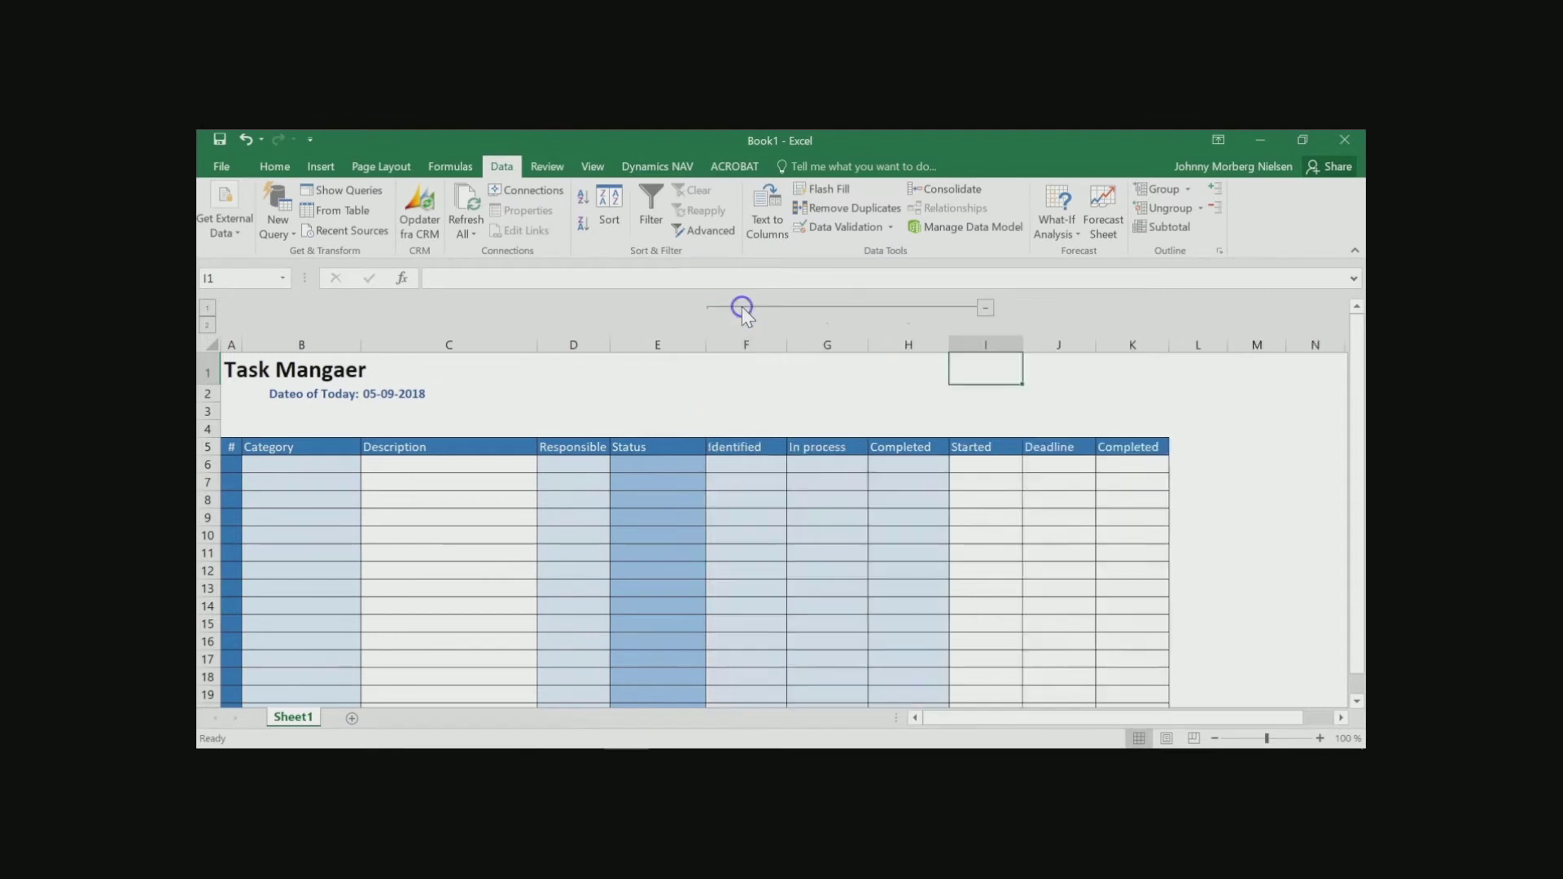
pyautogui.click(209, 308)
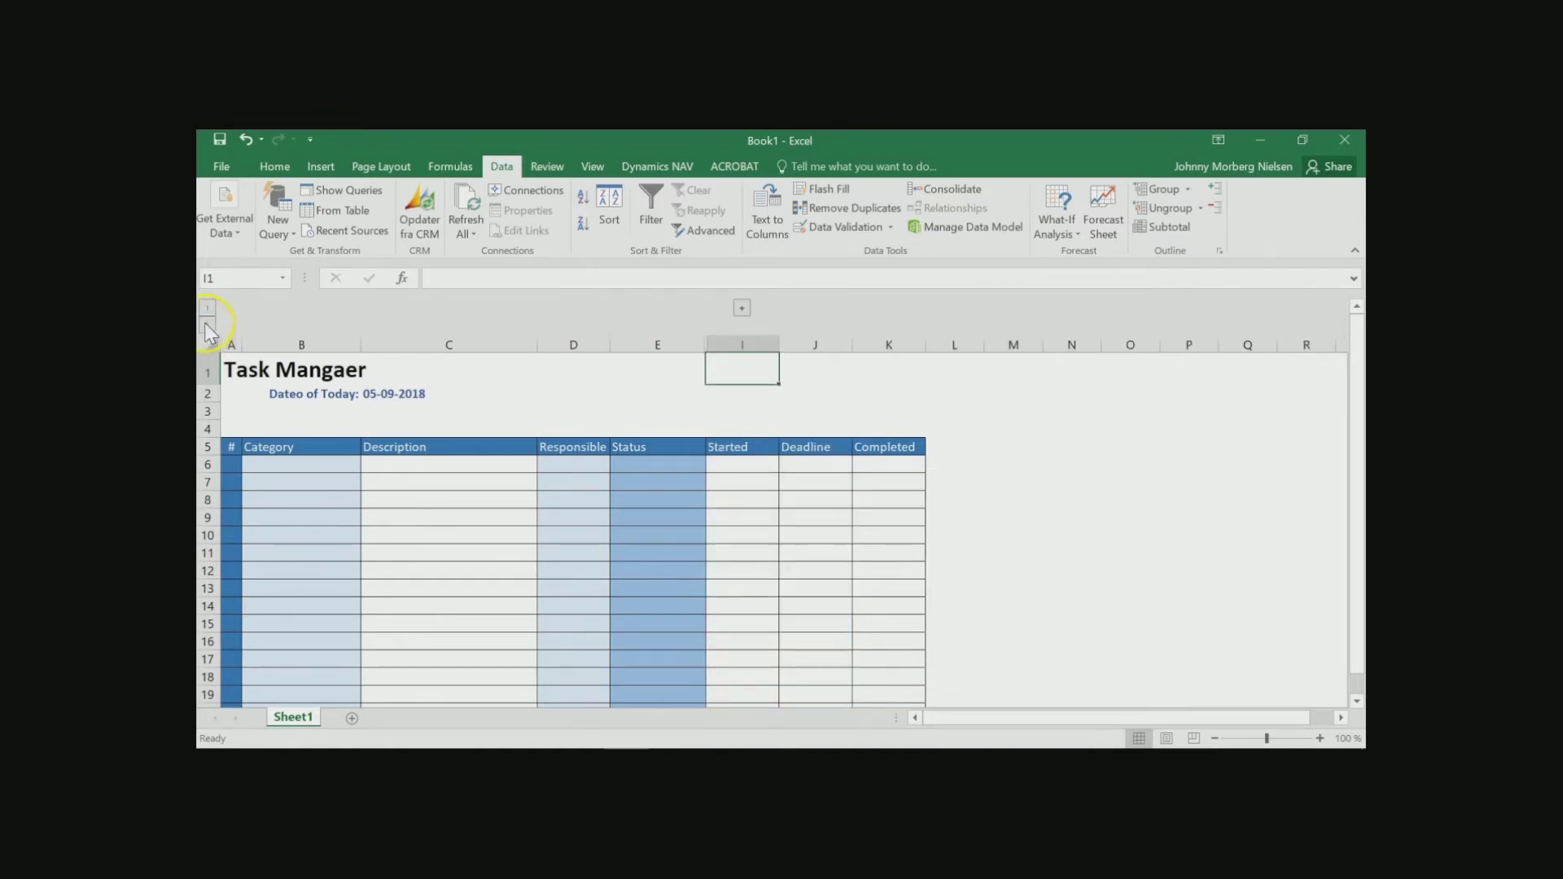
pyautogui.click(207, 325)
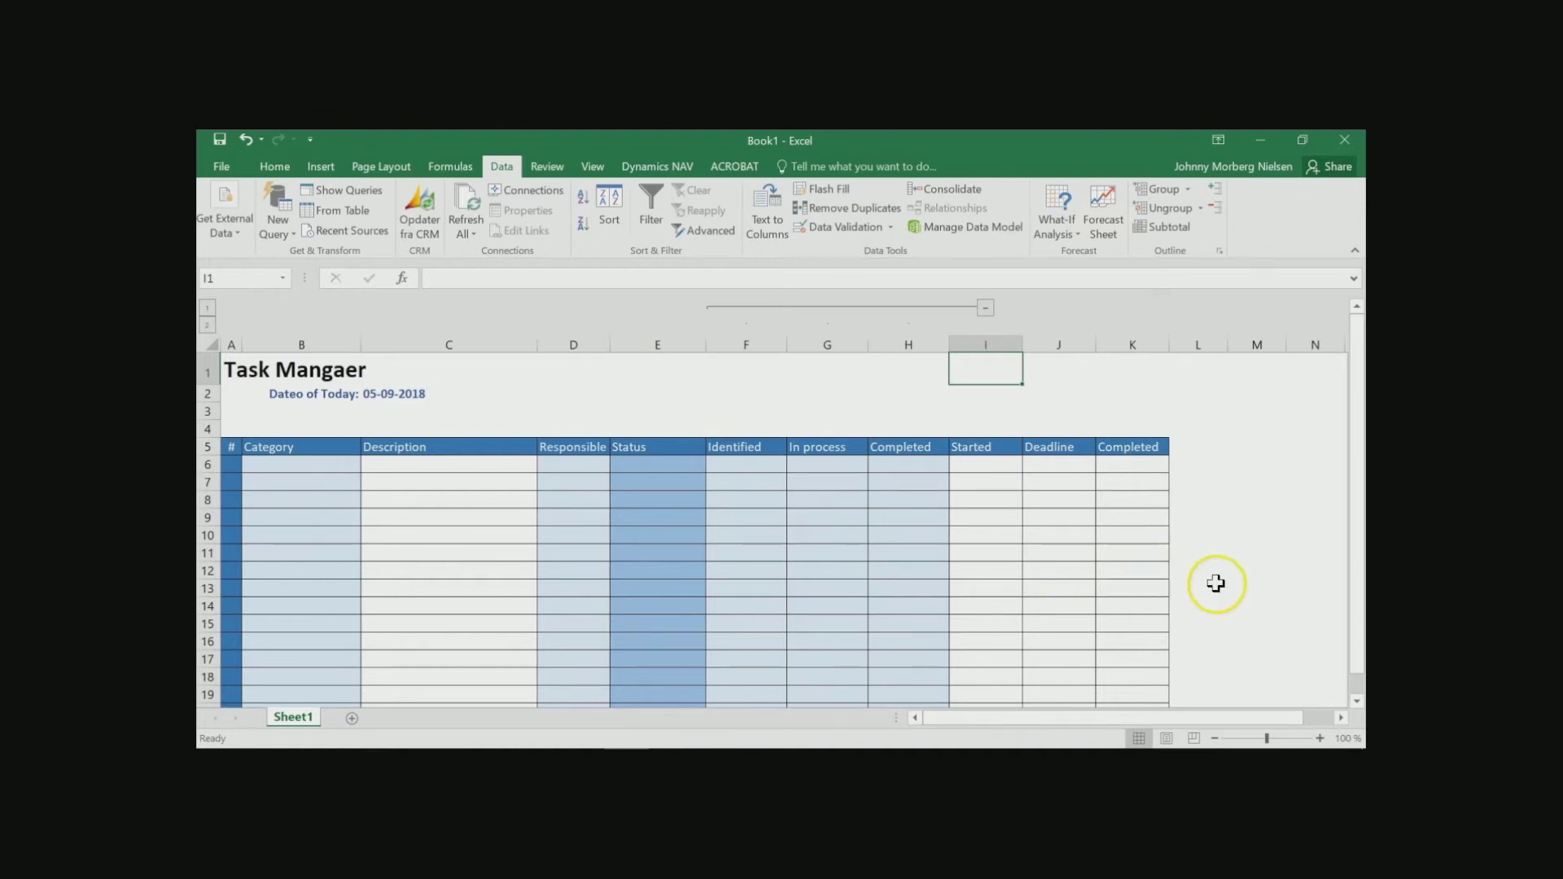
pyautogui.click(1355, 700)
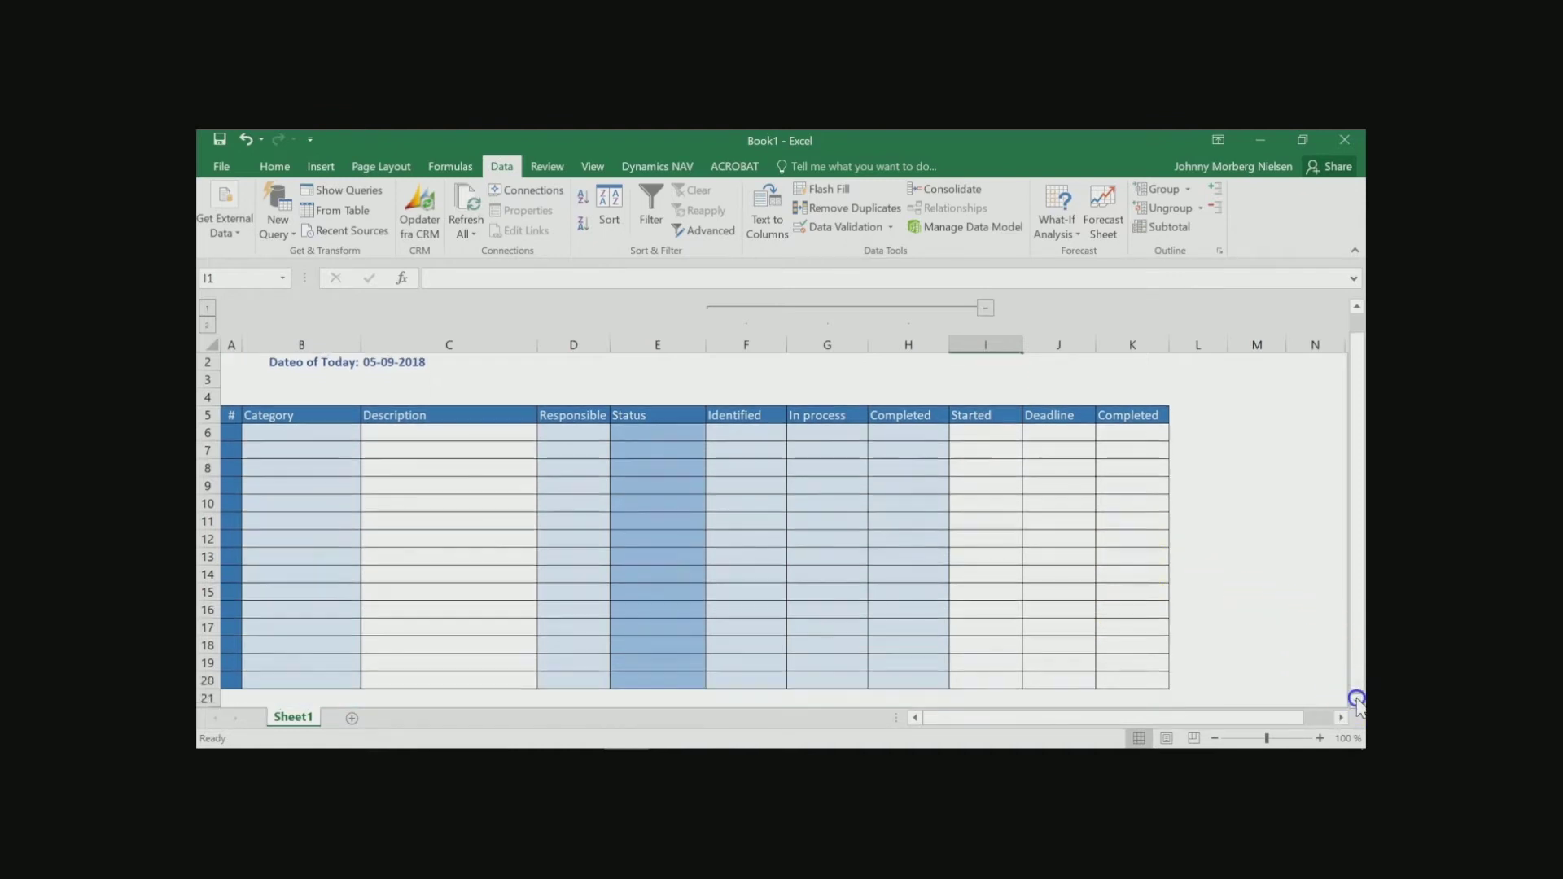
pyautogui.click(1355, 700)
pyautogui.moveTo(1358, 529)
pyautogui.mouseDown()
pyautogui.moveTo(1356, 488)
pyautogui.moveTo(1361, 560)
pyautogui.mouseUp()
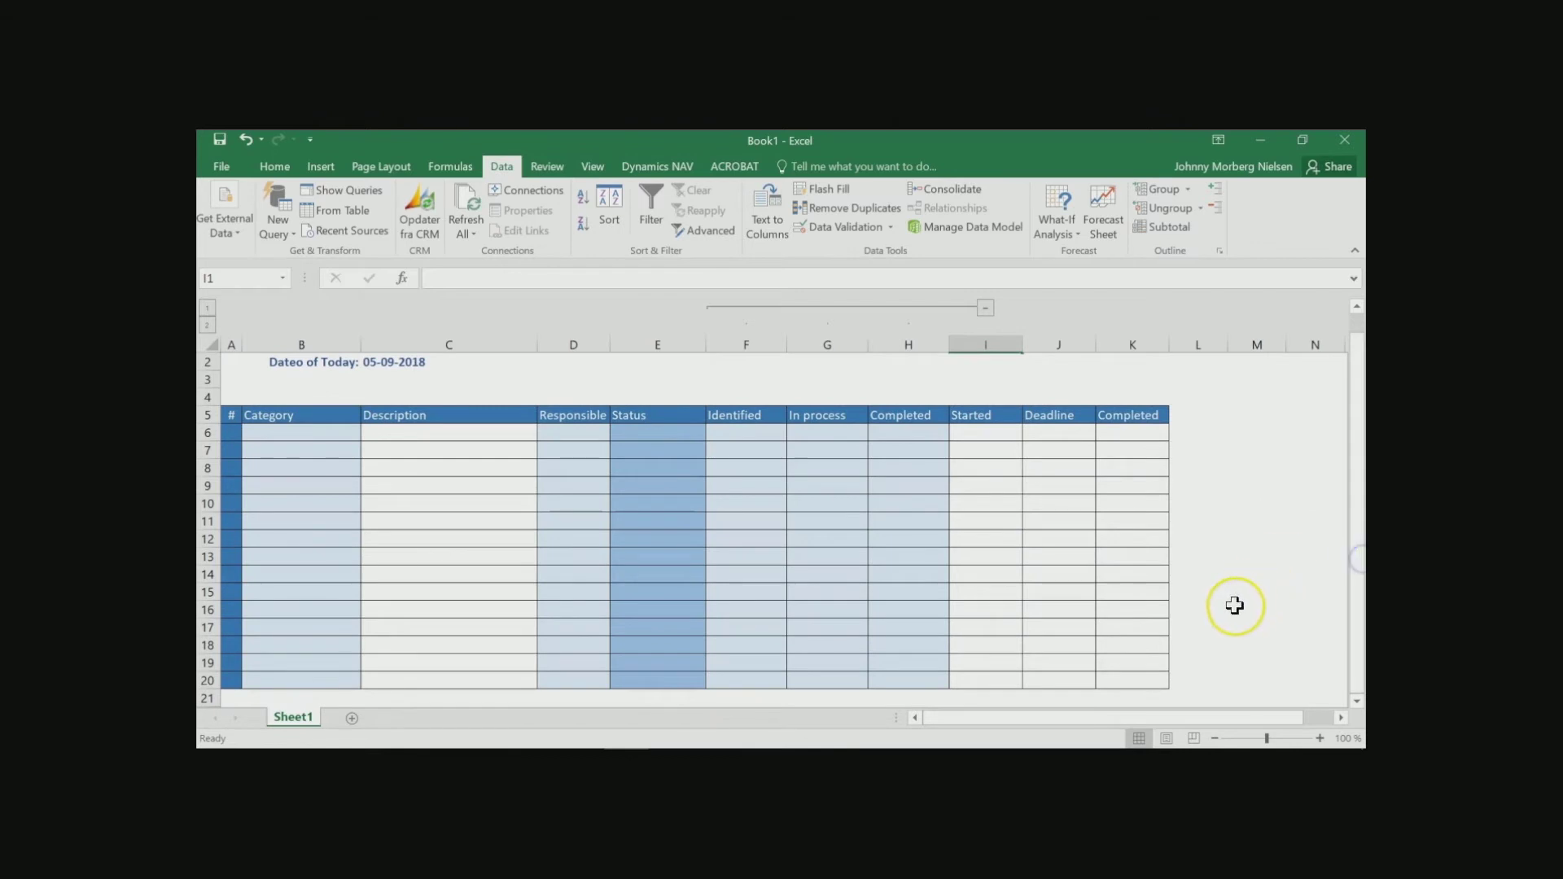
pyautogui.scroll(-2, 1234, 605)
pyautogui.scroll(-2, 1234, 605)
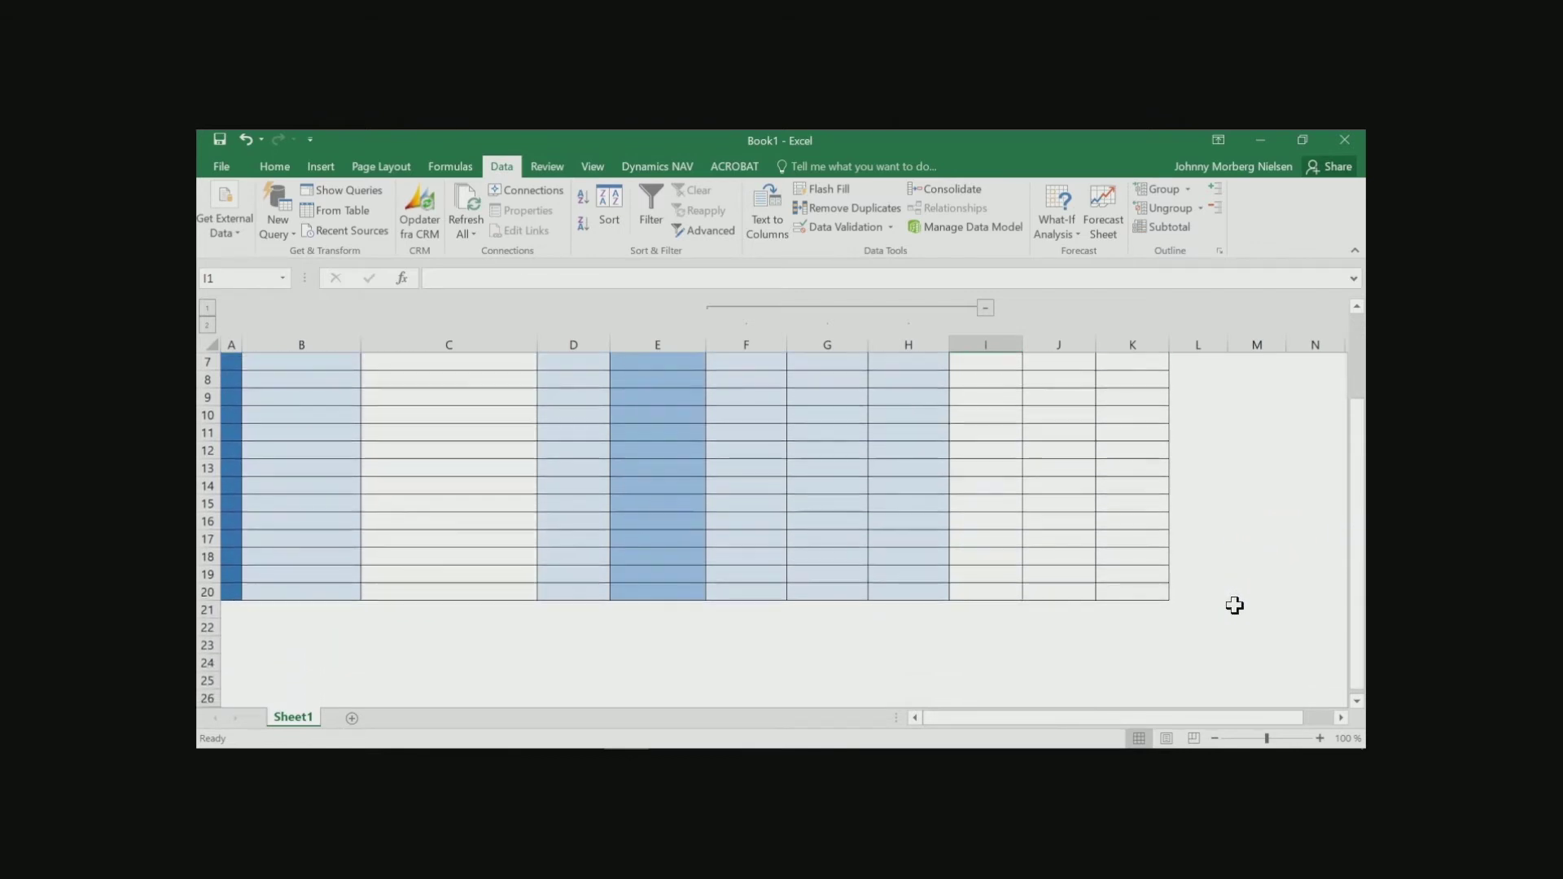
pyautogui.scroll(4, 1234, 605)
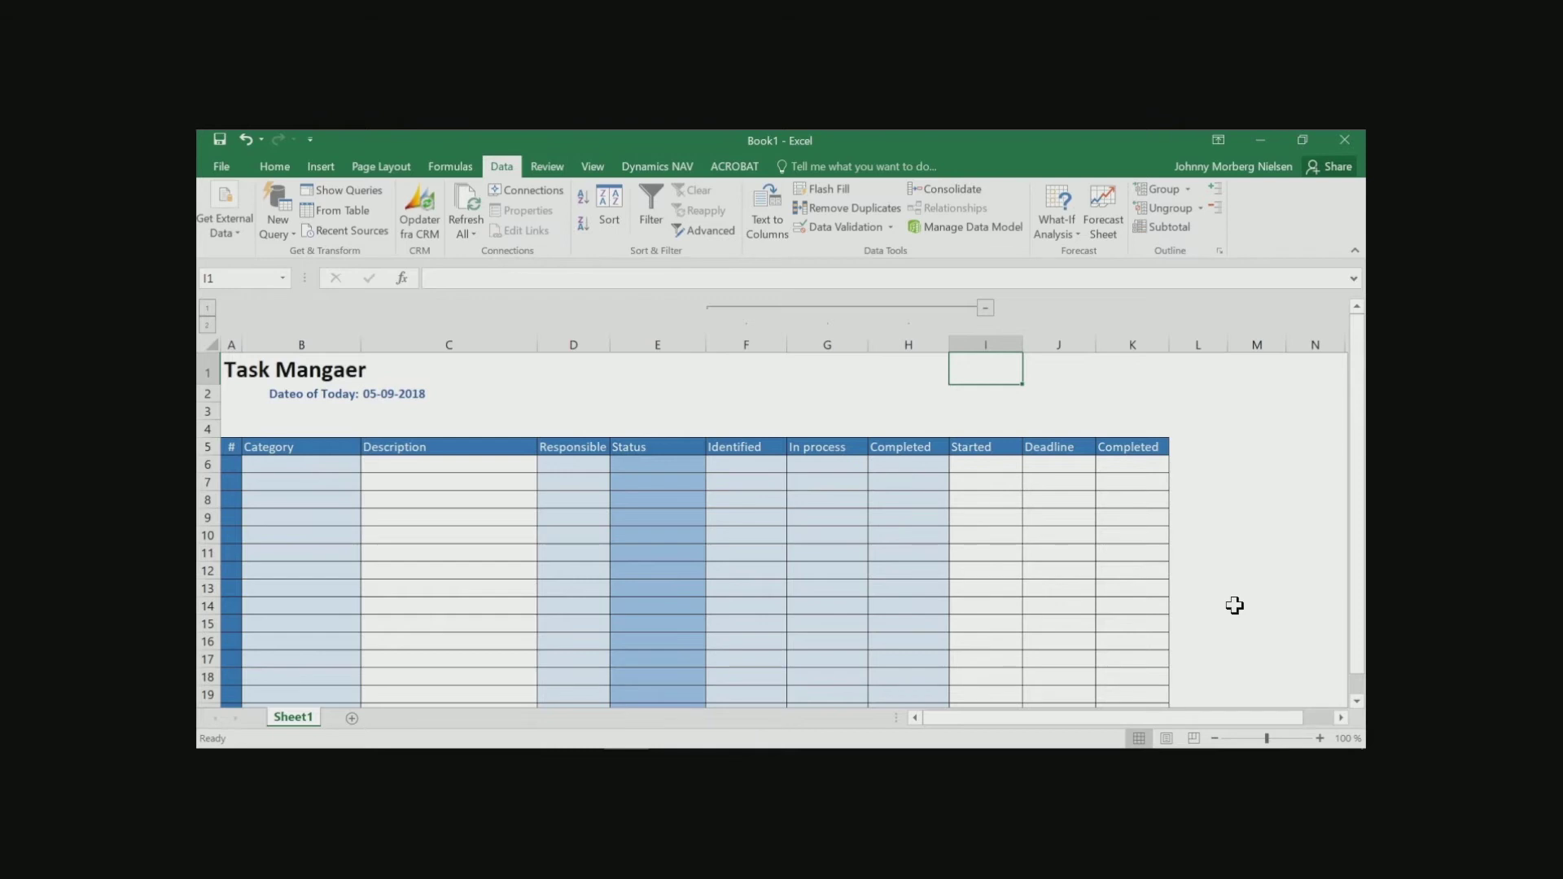
pyautogui.scroll(-4, 1234, 605)
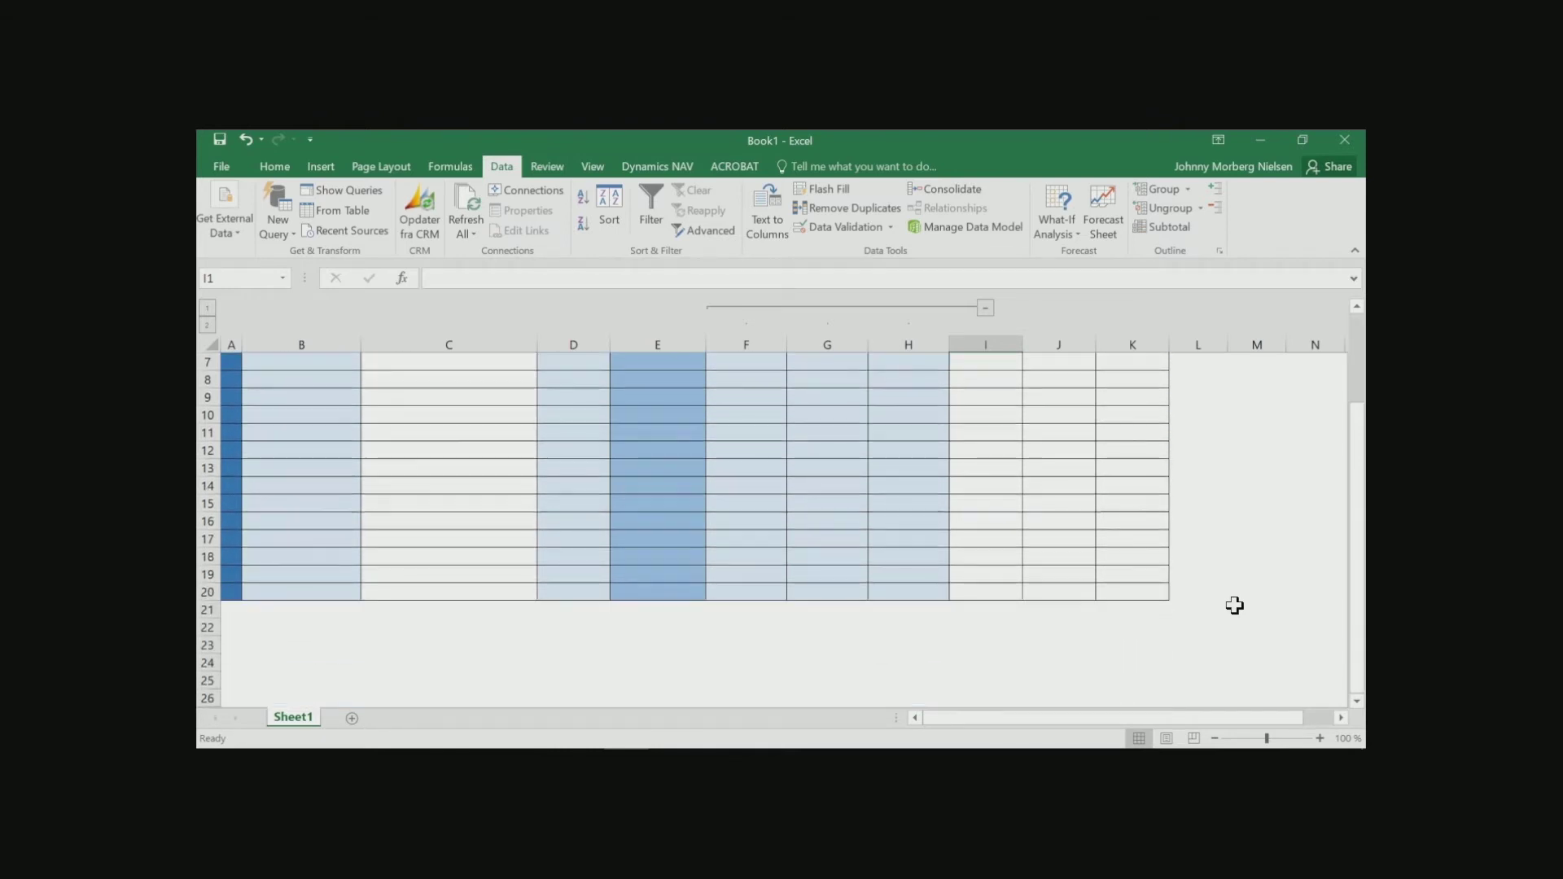
pyautogui.scroll(-3, 1234, 605)
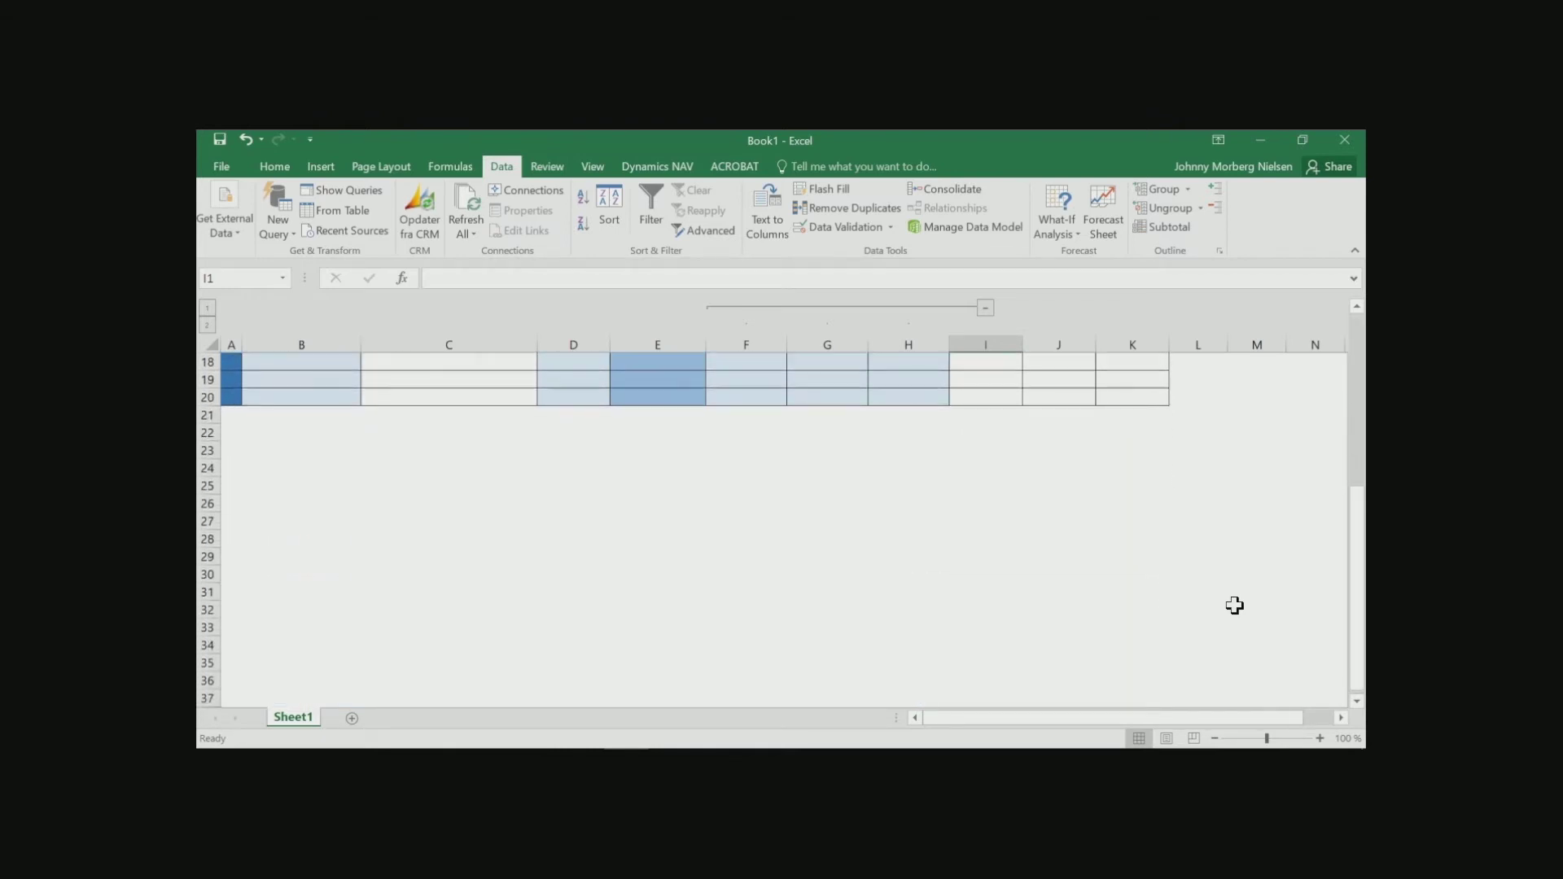
pyautogui.scroll(2, 1234, 605)
pyautogui.scroll(5, 1234, 604)
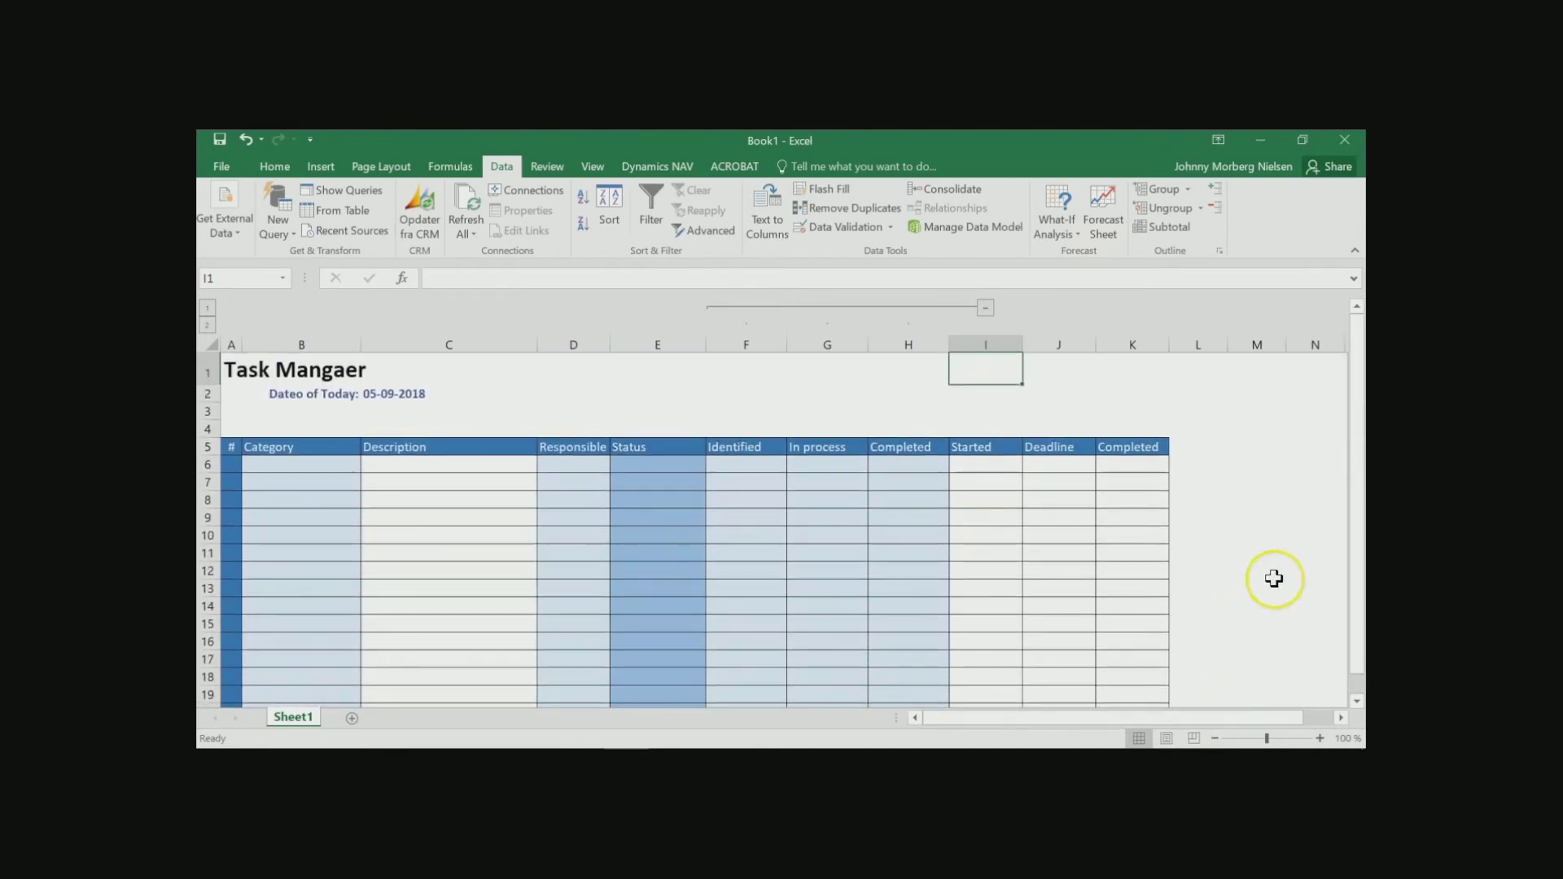
pyautogui.hscroll(2, 1297, 551)
pyautogui.hscroll(2, 1301, 551)
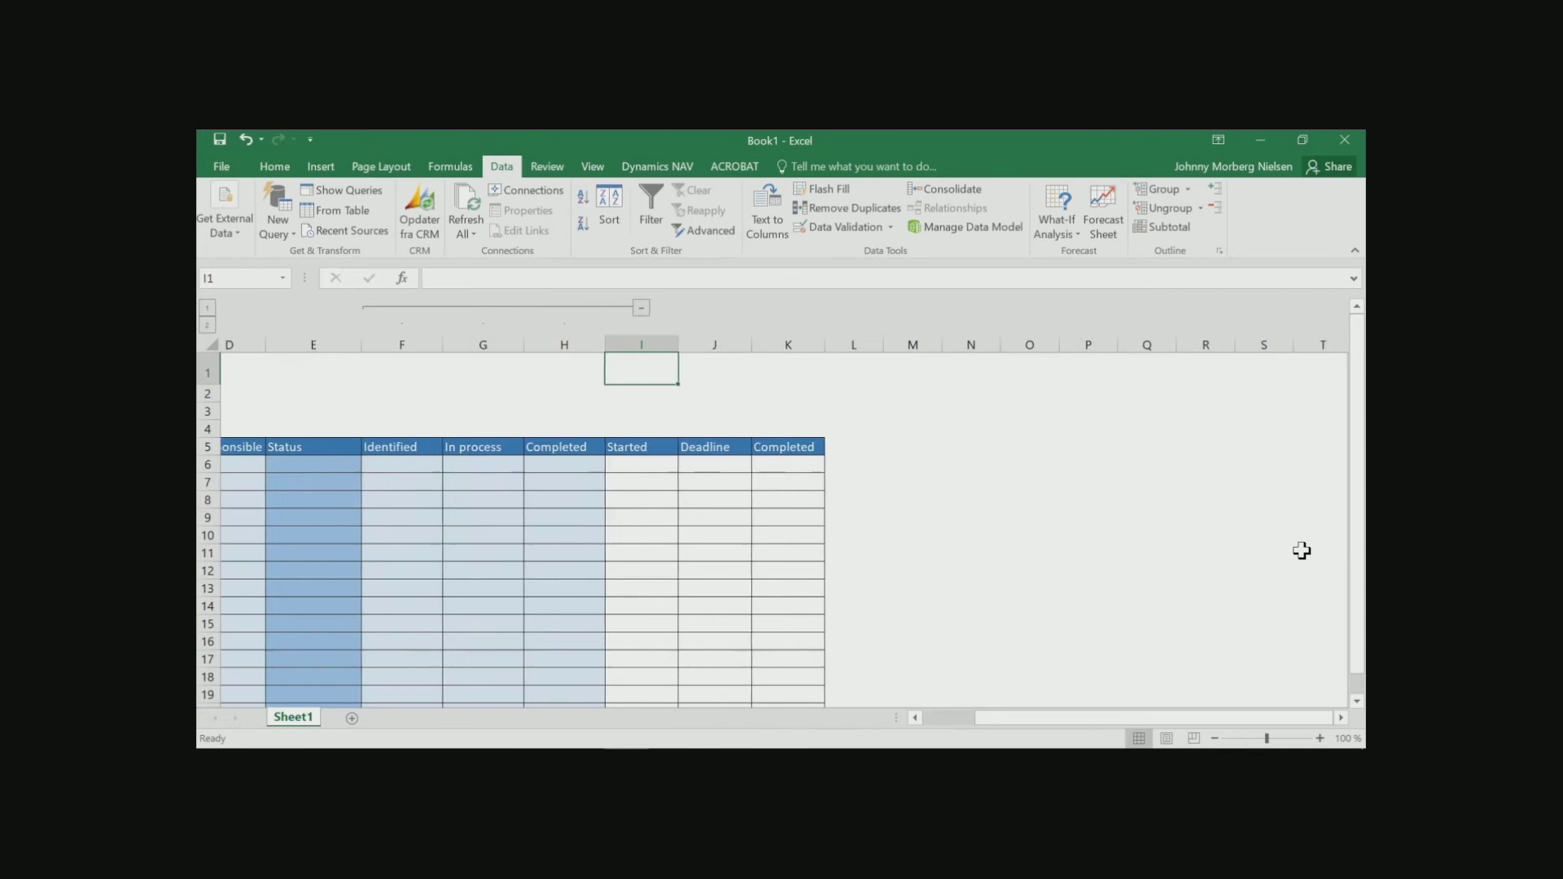
pyautogui.hscroll(-3, 1301, 551)
pyautogui.hscroll(-2, 1300, 551)
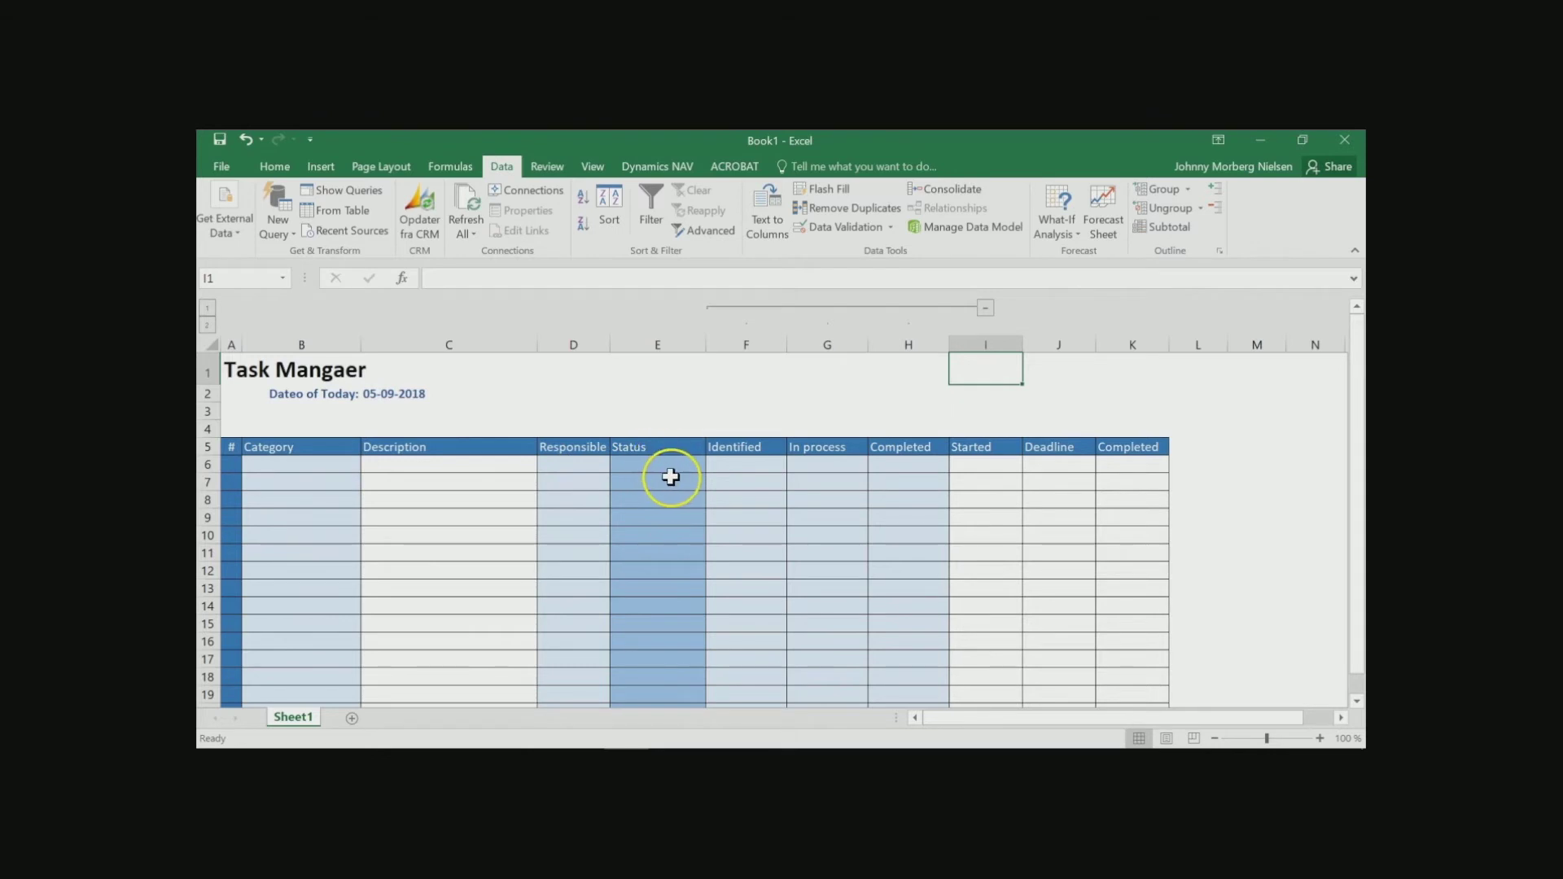
# Step: Freeze panes at cell F6 and scroll up, down, left and right to check it
pyautogui.click(719, 466)
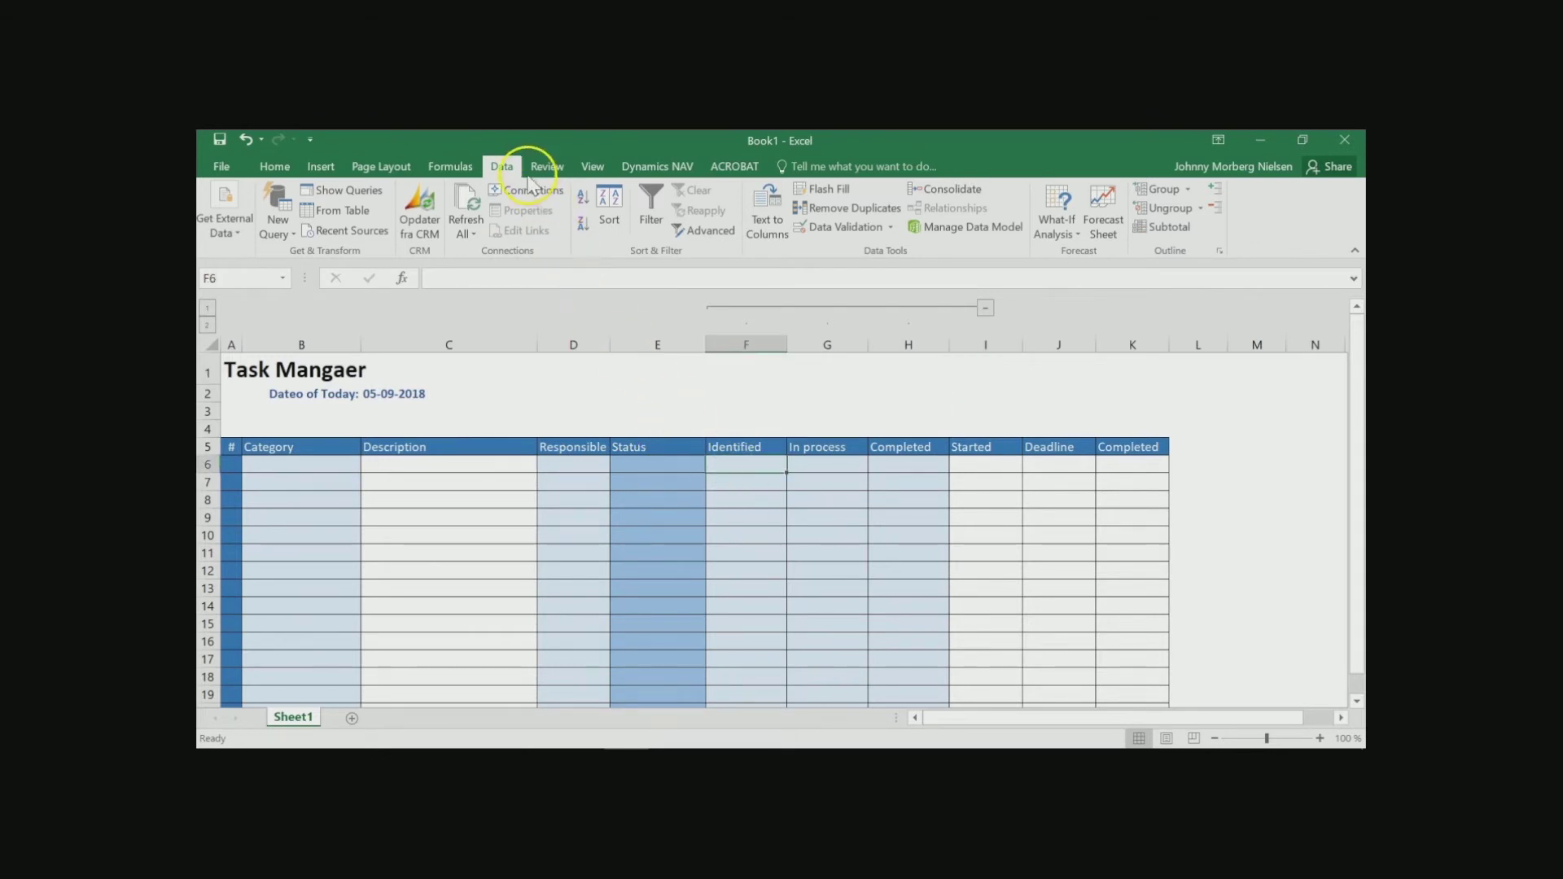
pyautogui.click(594, 167)
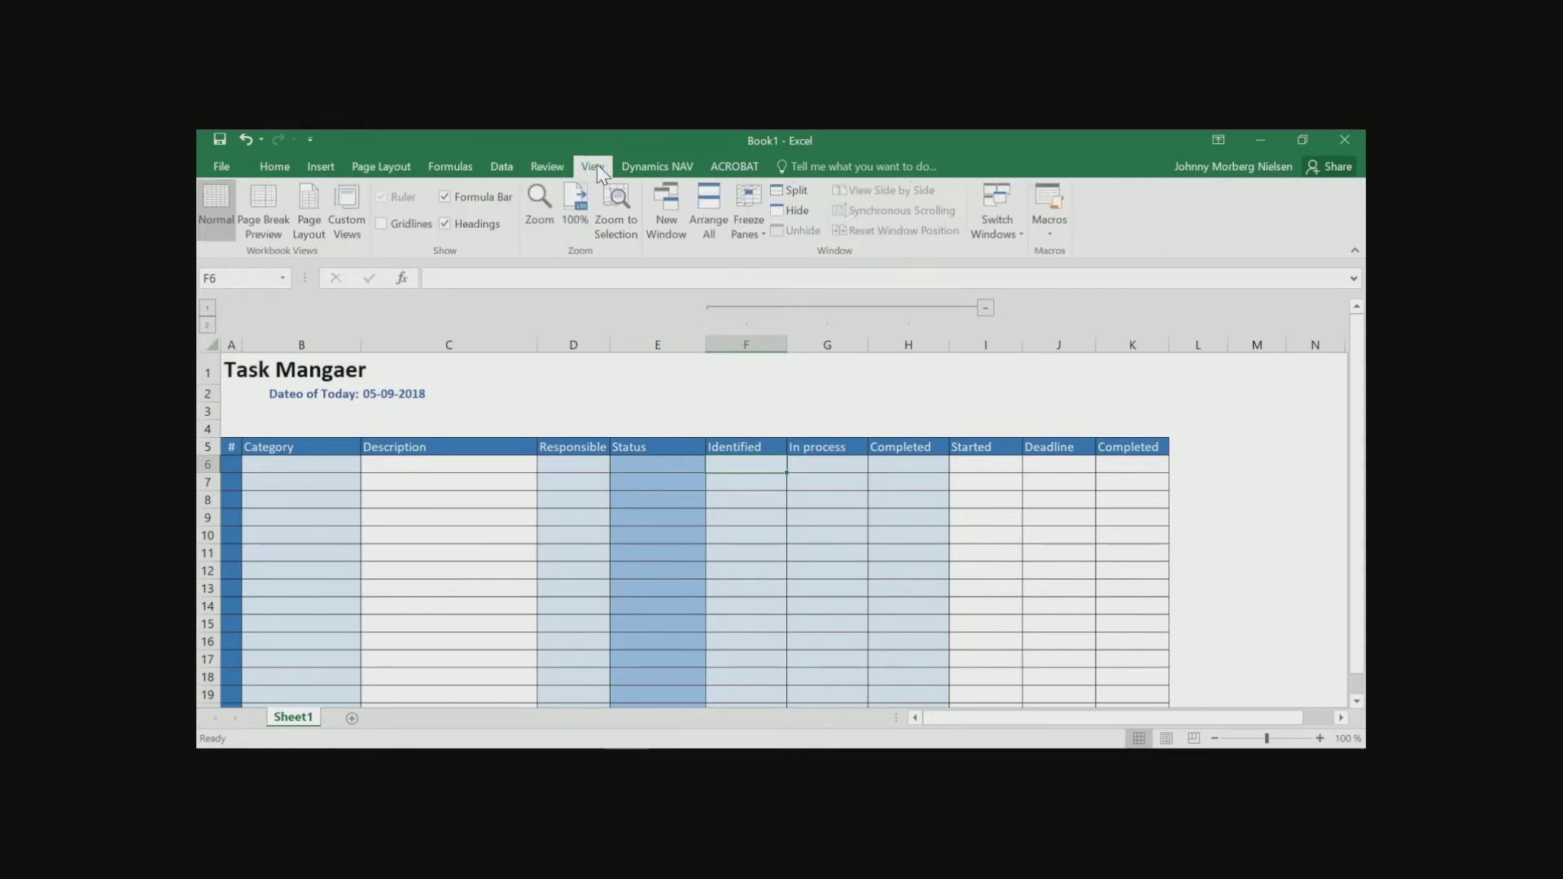
pyautogui.click(755, 199)
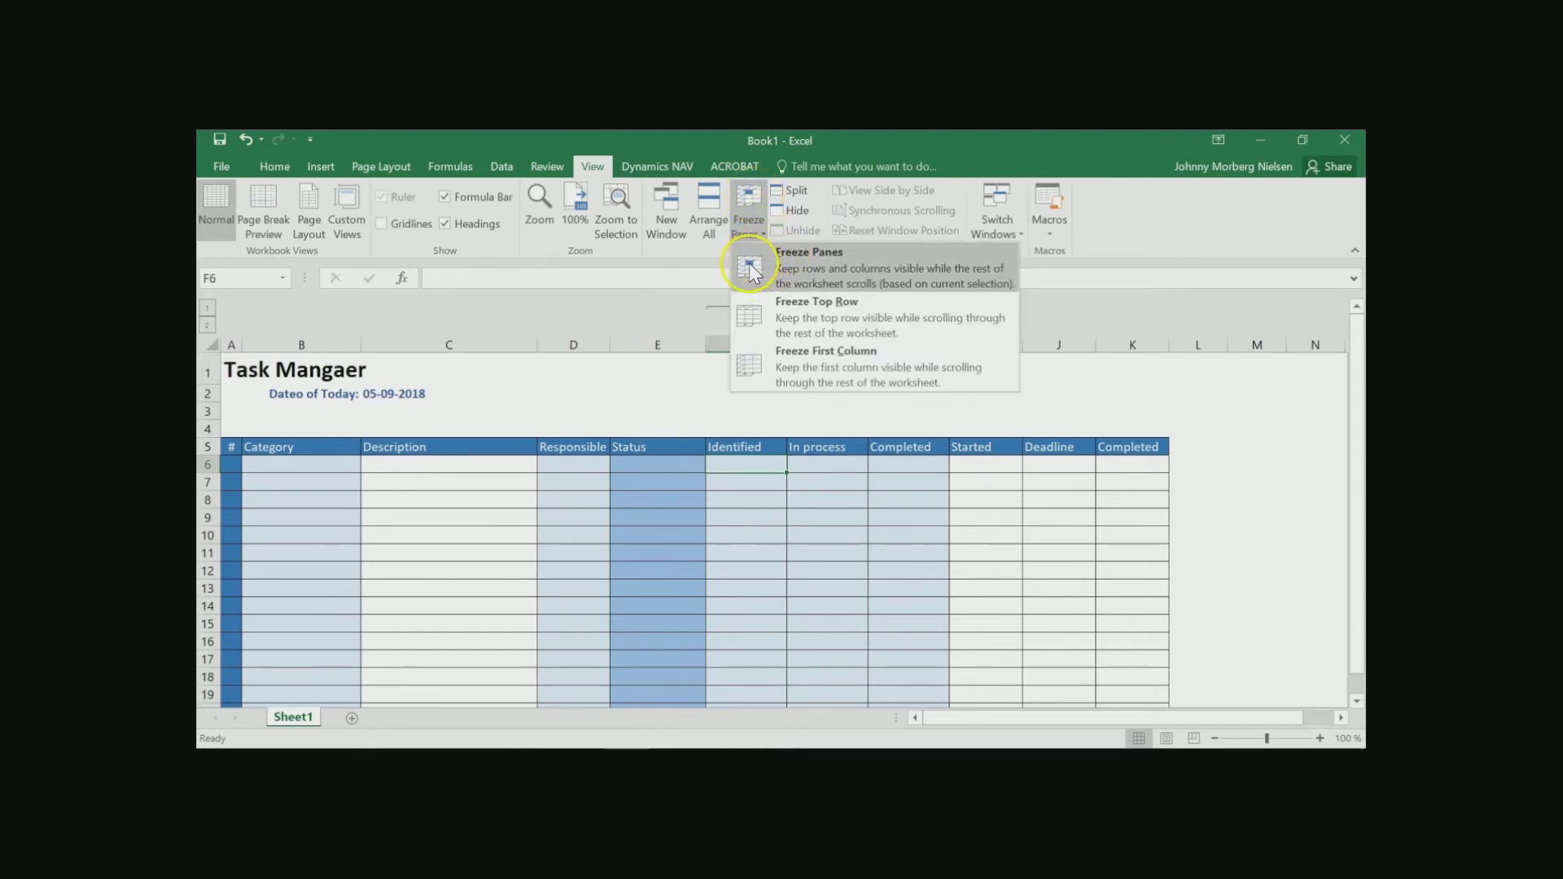
pyautogui.click(801, 265)
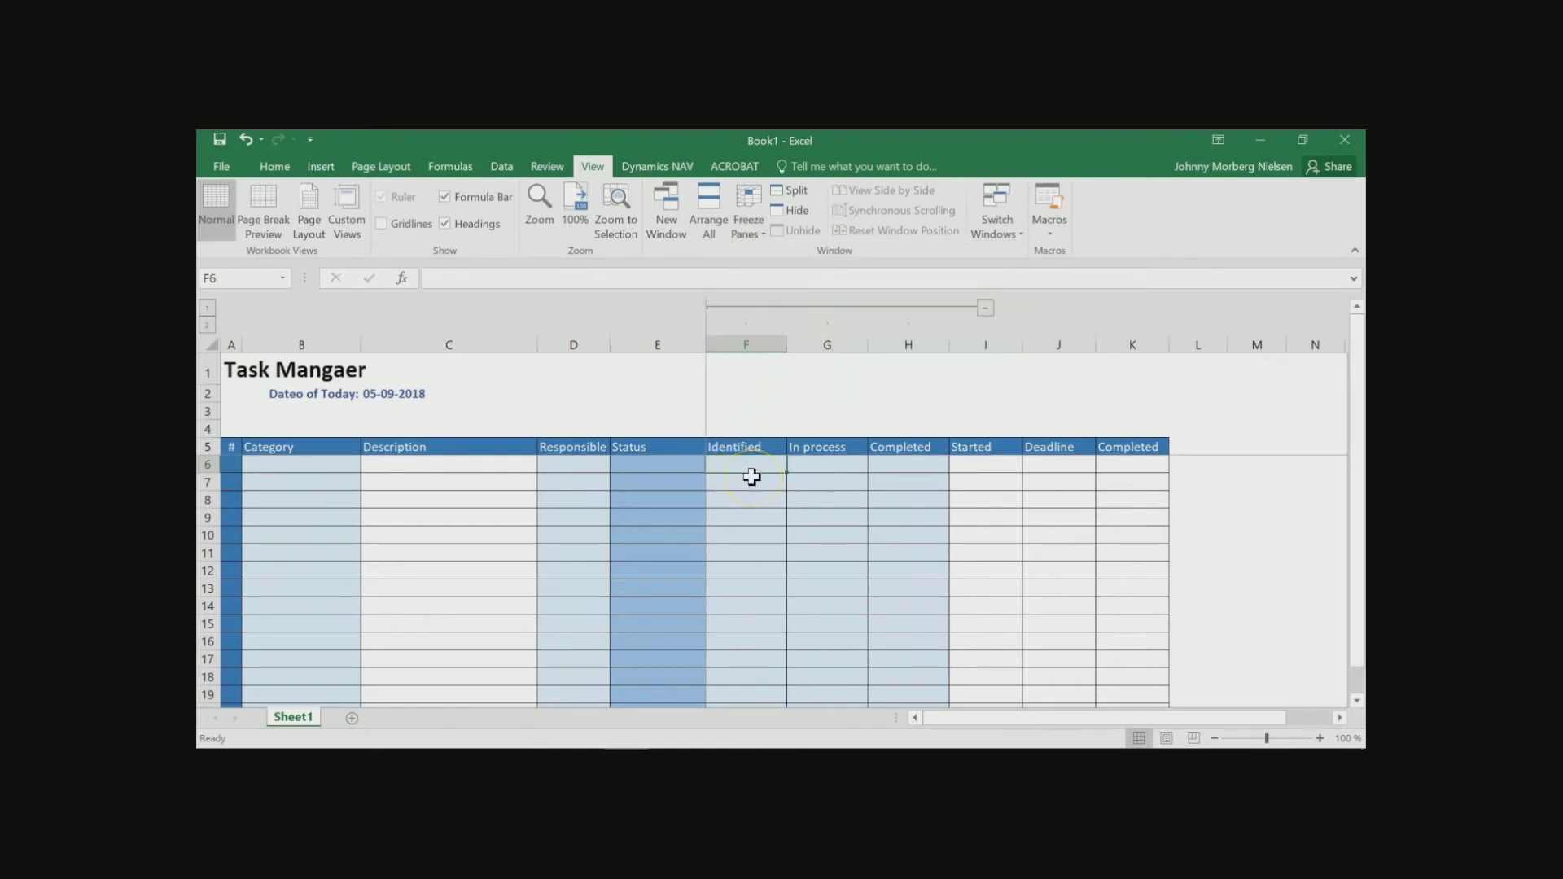
pyautogui.scroll(2, 751, 476)
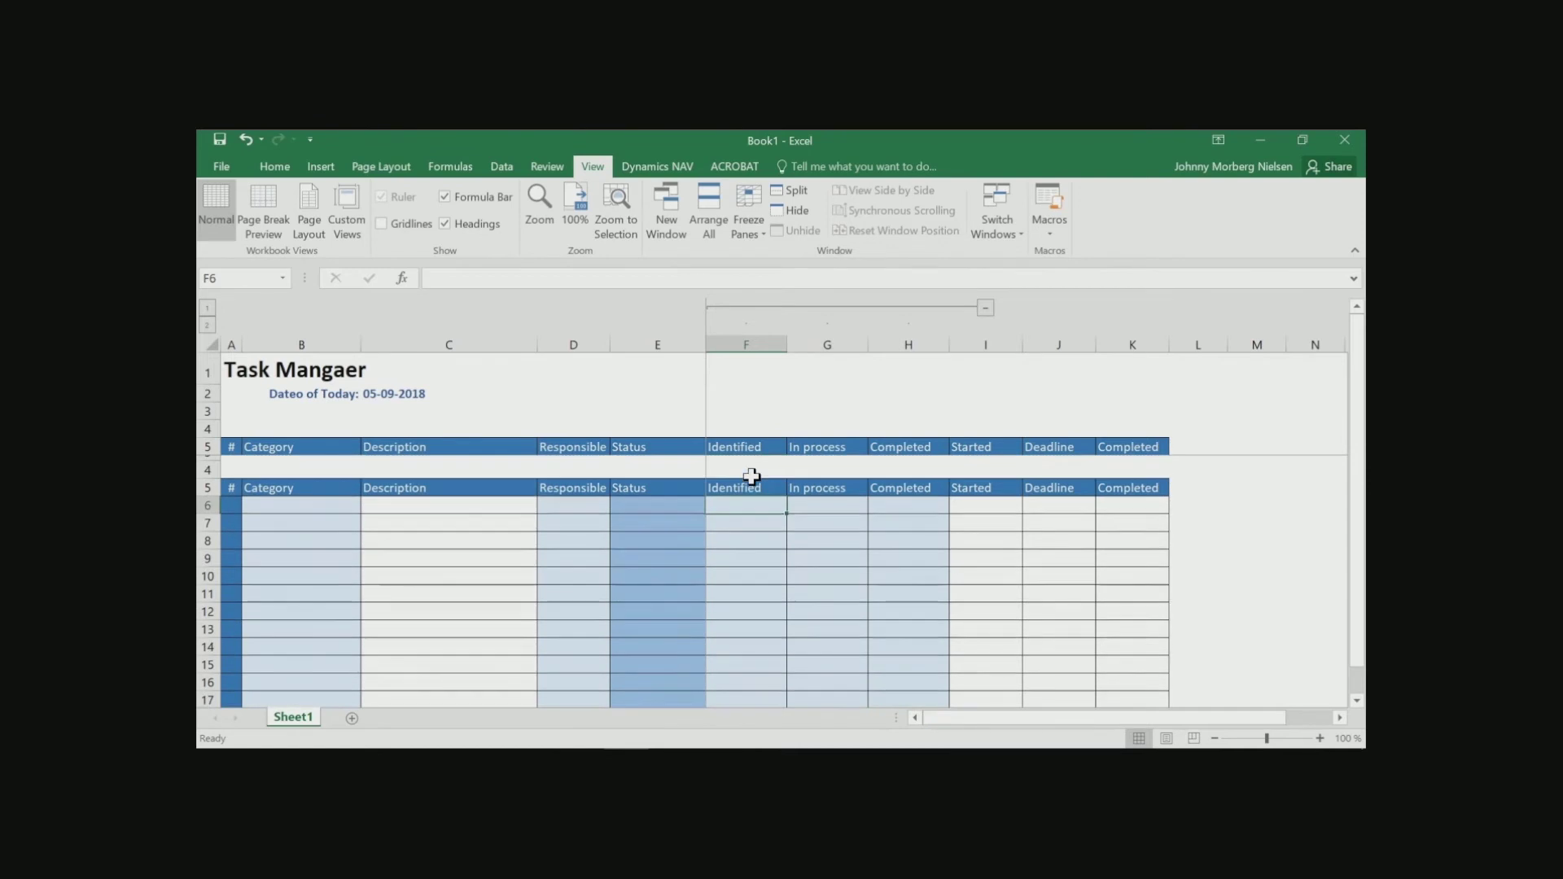
pyautogui.scroll(-1, 750, 476)
pyautogui.hscroll(3, 708, 476)
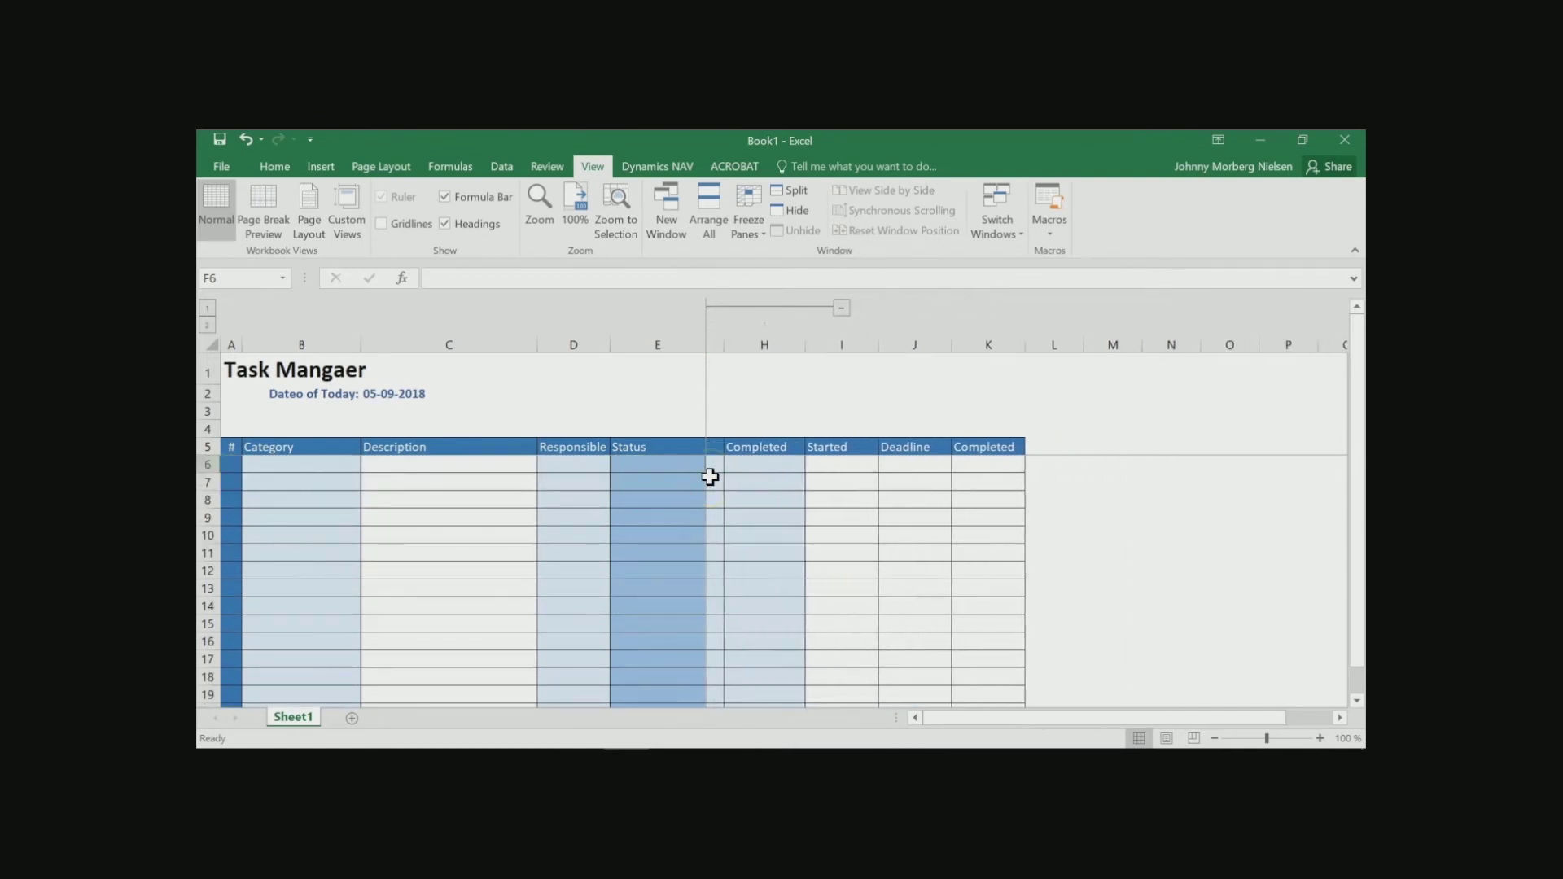
pyautogui.hscroll(-2, 709, 477)
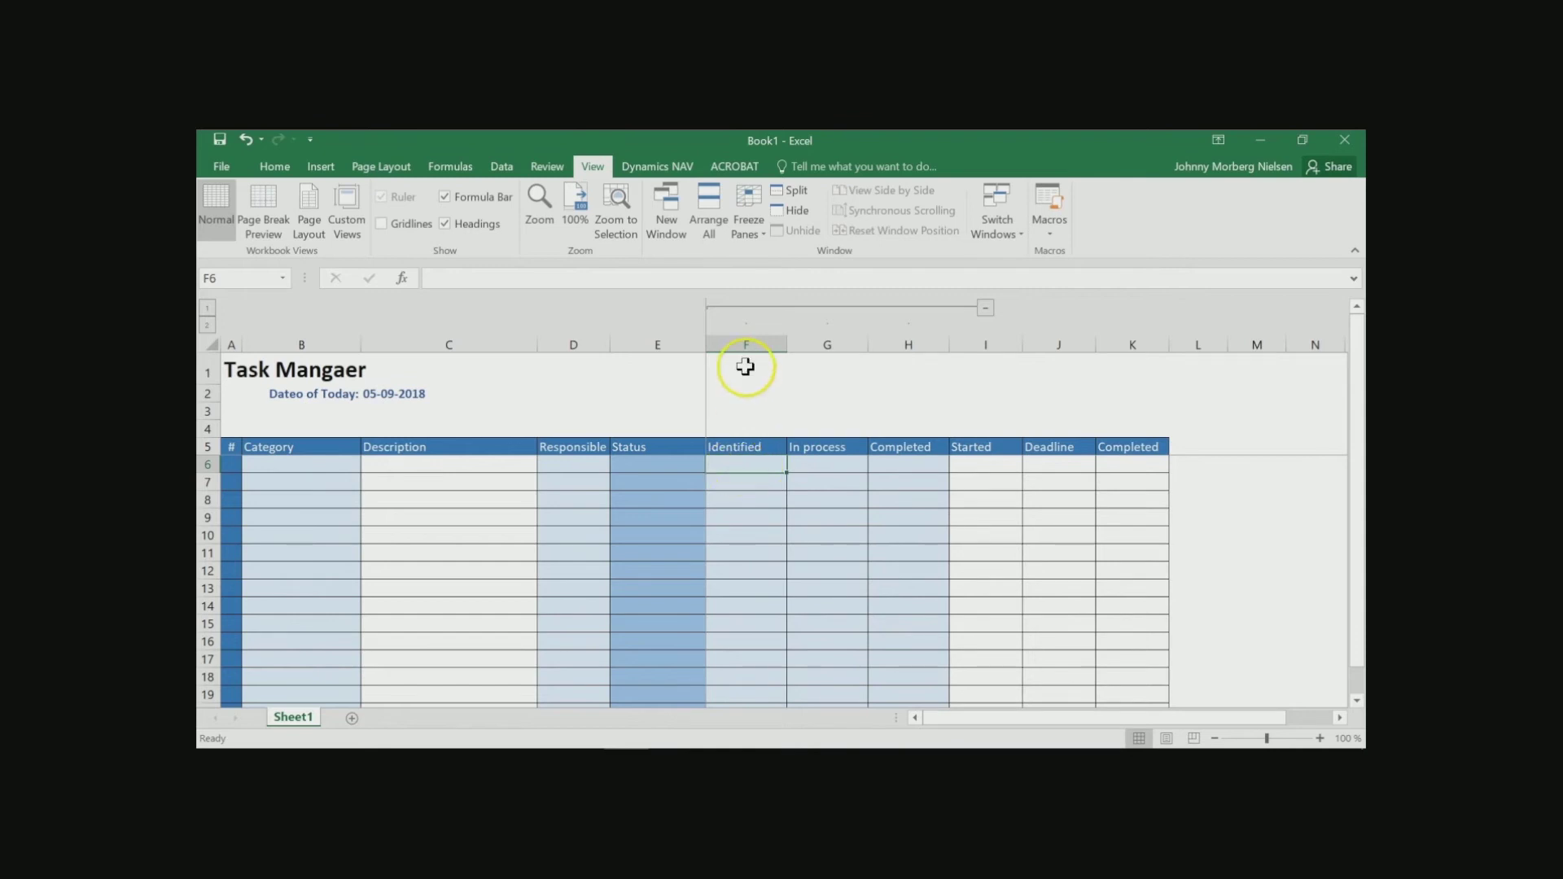
# Step: Unfreeze the panes, then freeze them again at F6 to fix rows 1–5 and columns A–E
pyautogui.click(751, 202)
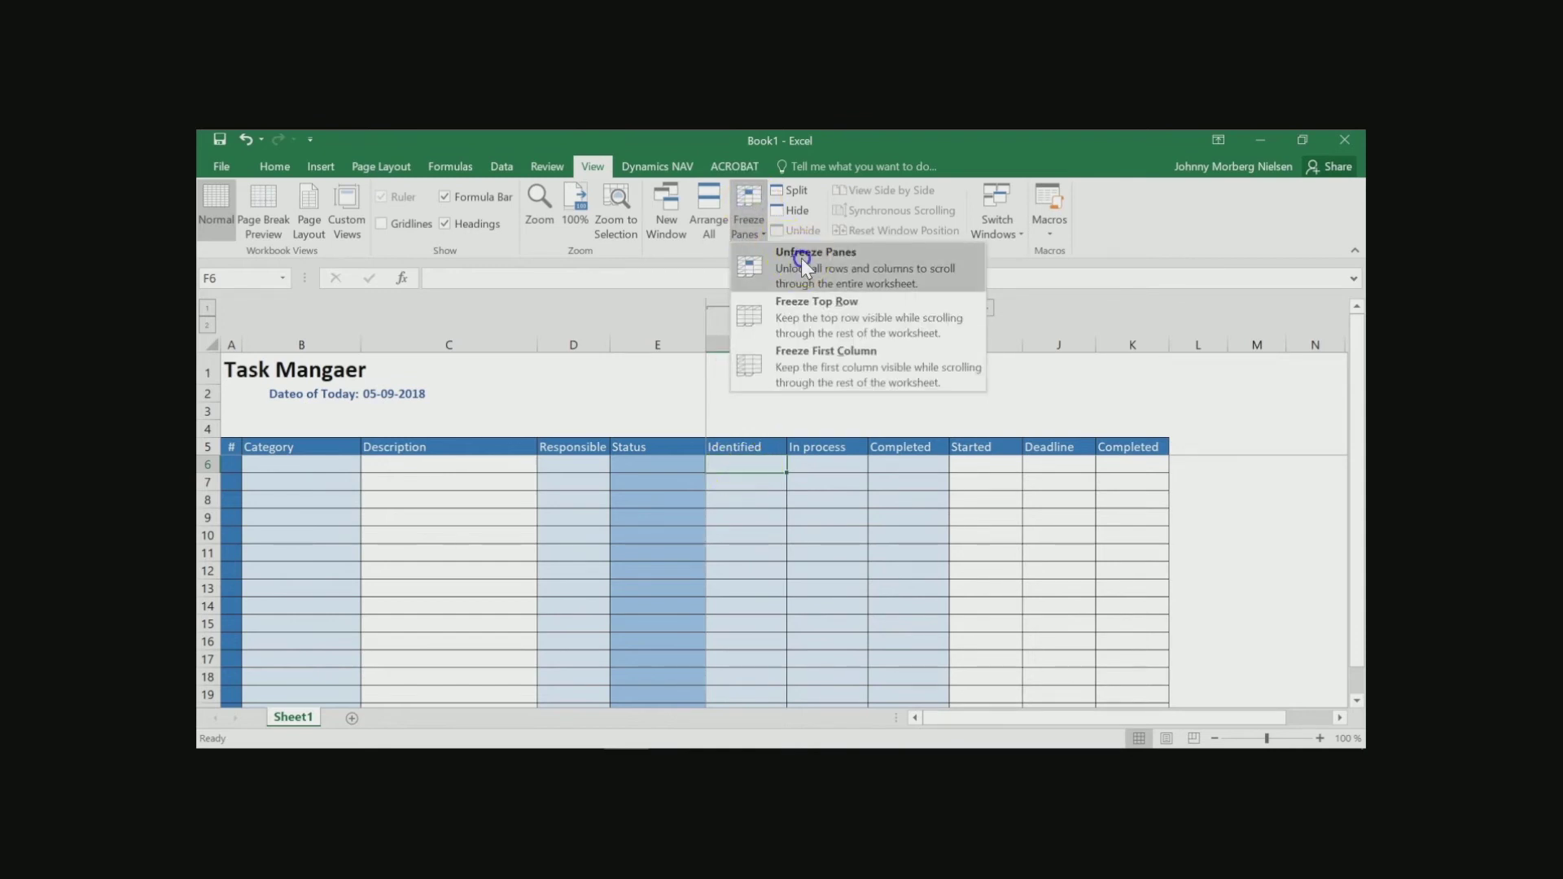
pyautogui.click(801, 258)
pyautogui.click(747, 208)
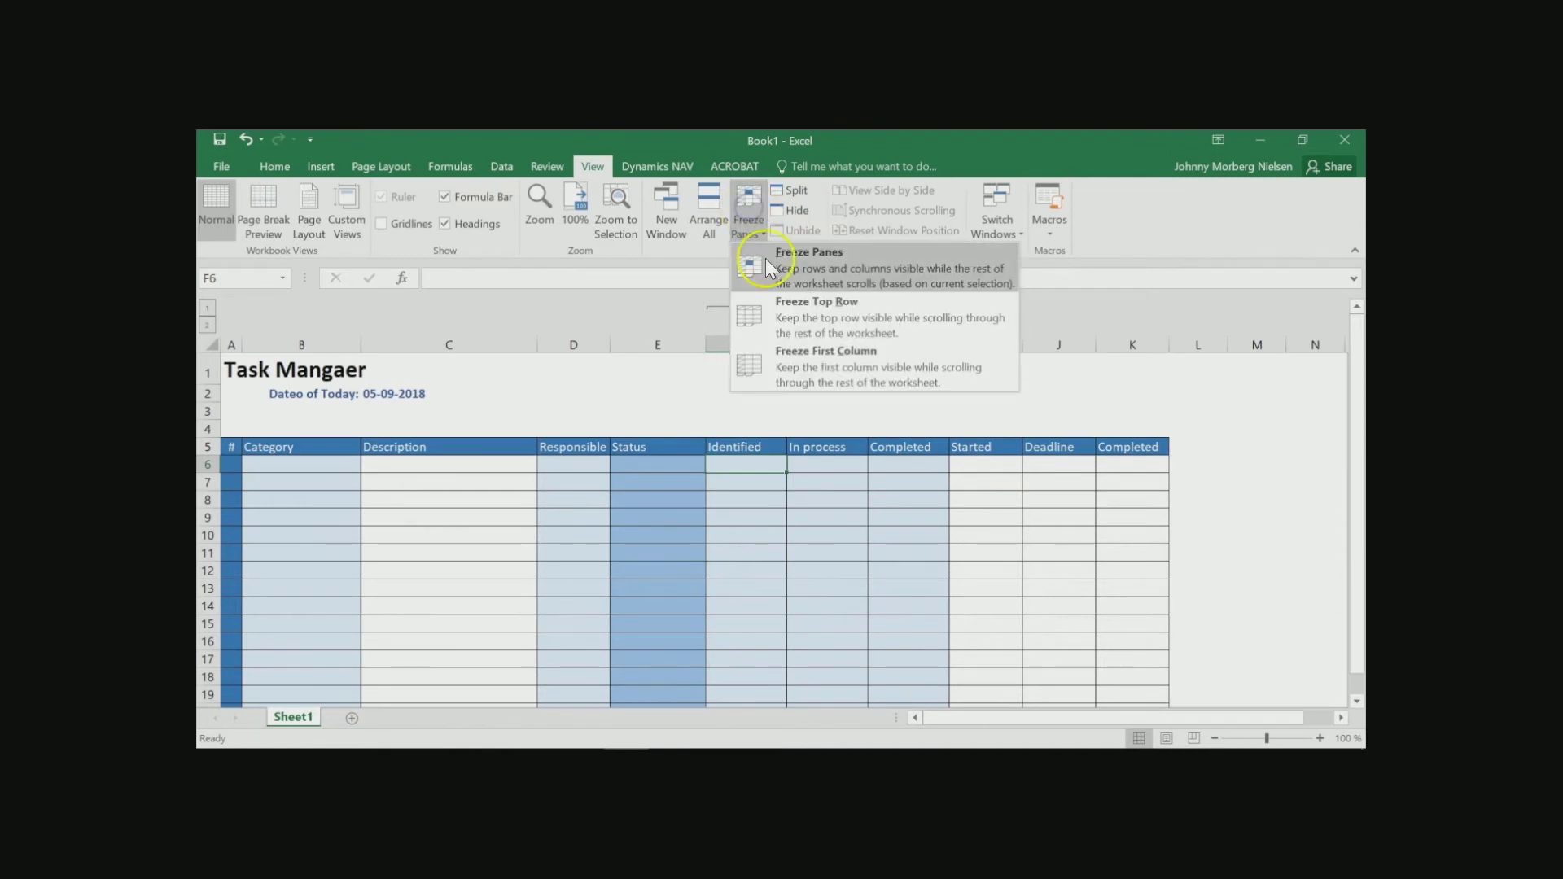
pyautogui.click(808, 271)
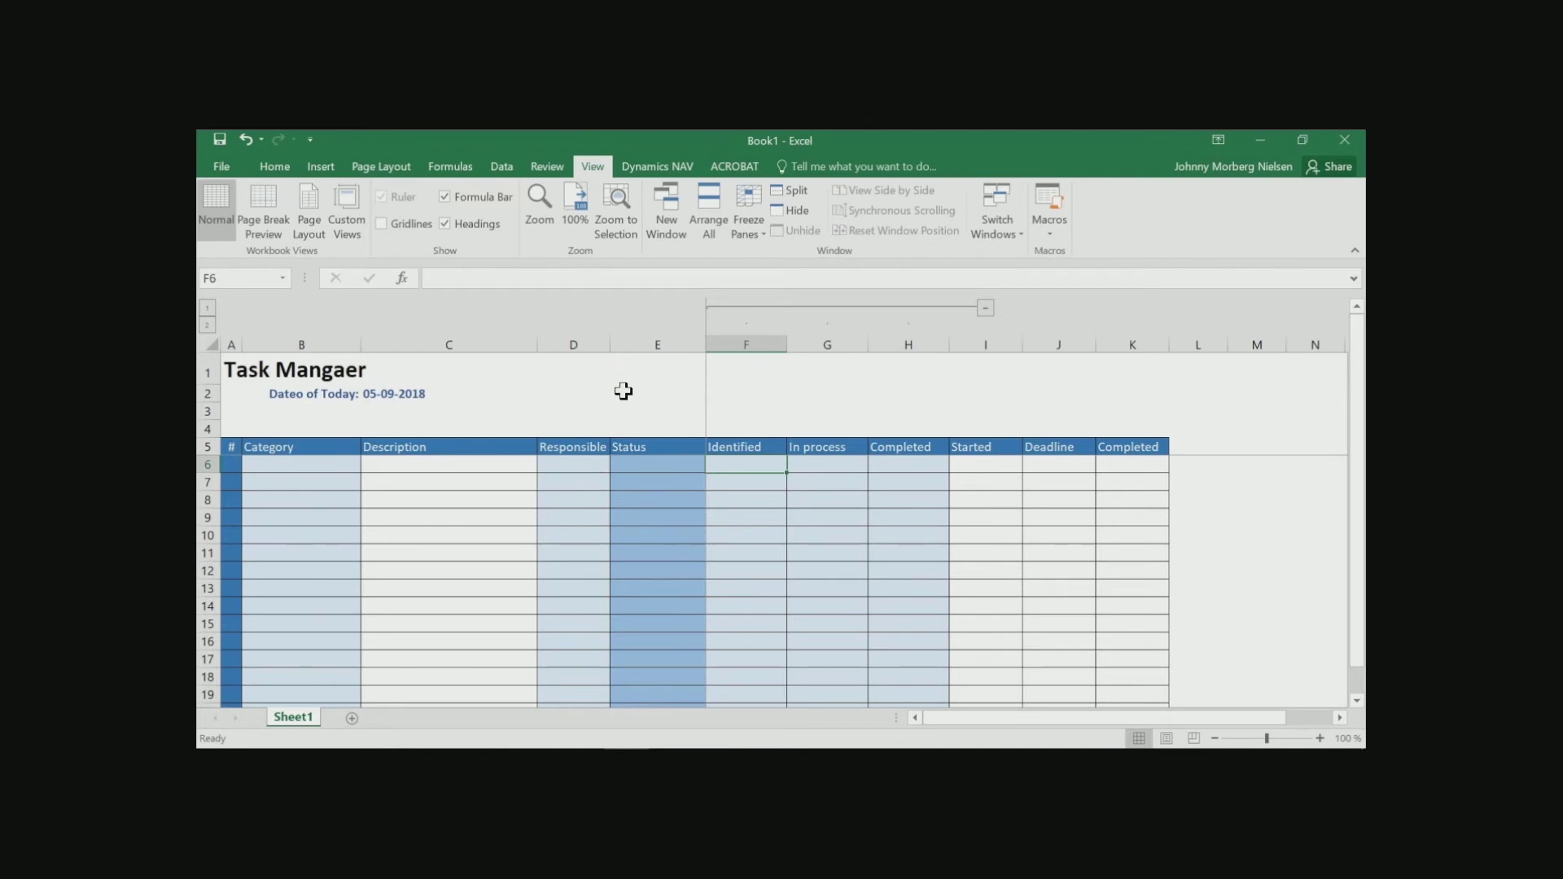
# Step: With C20 selected, insert a new sheet row at row 20 from the Home Insert menu
pyautogui.scroll(-1, 662, 531)
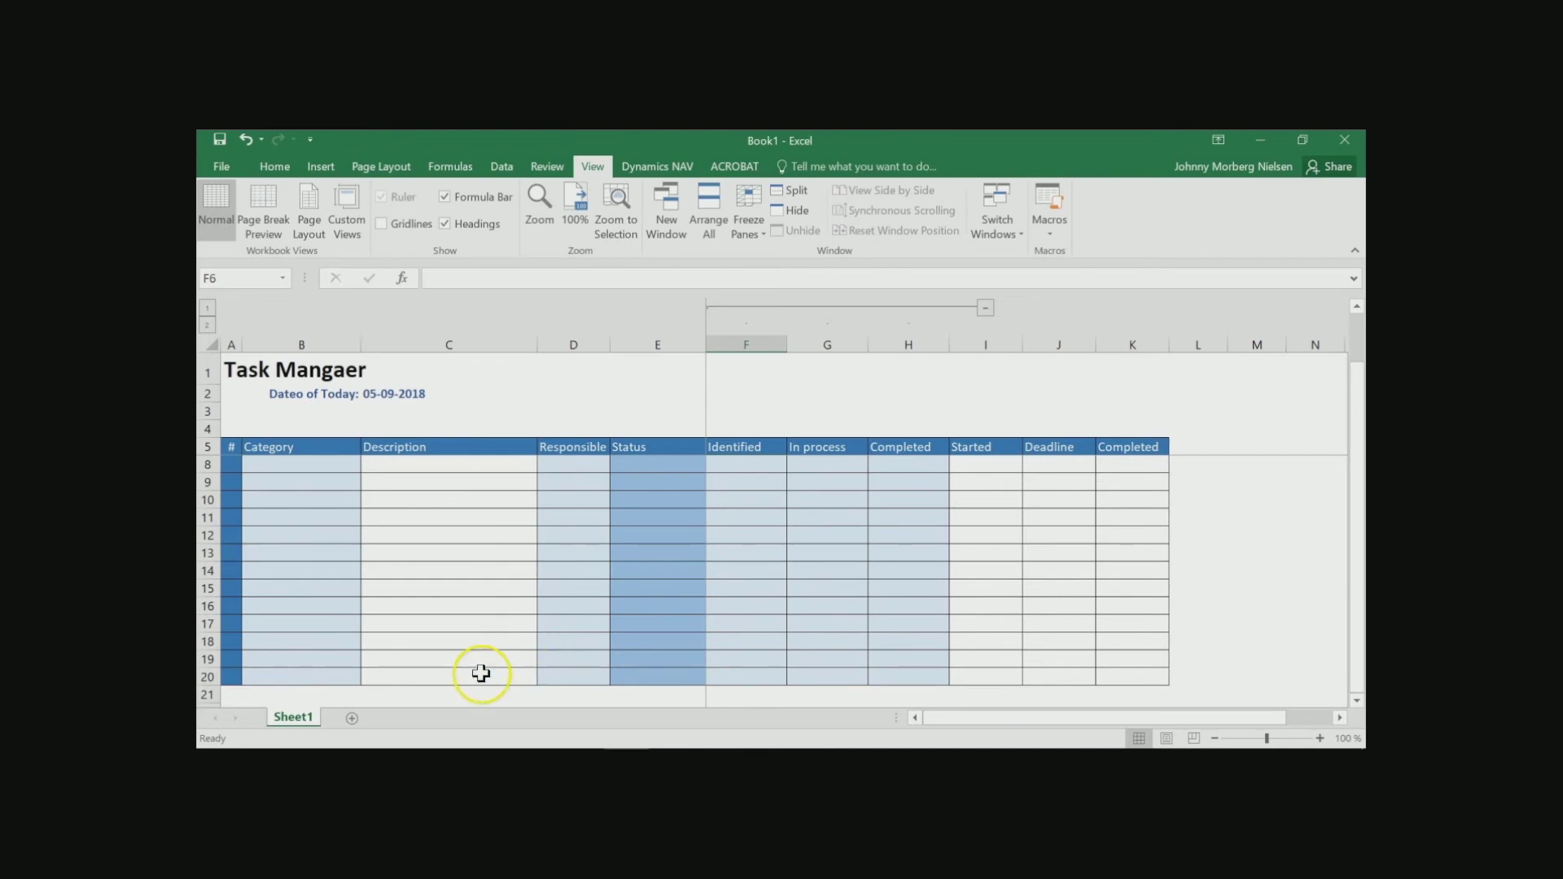
pyautogui.click(516, 678)
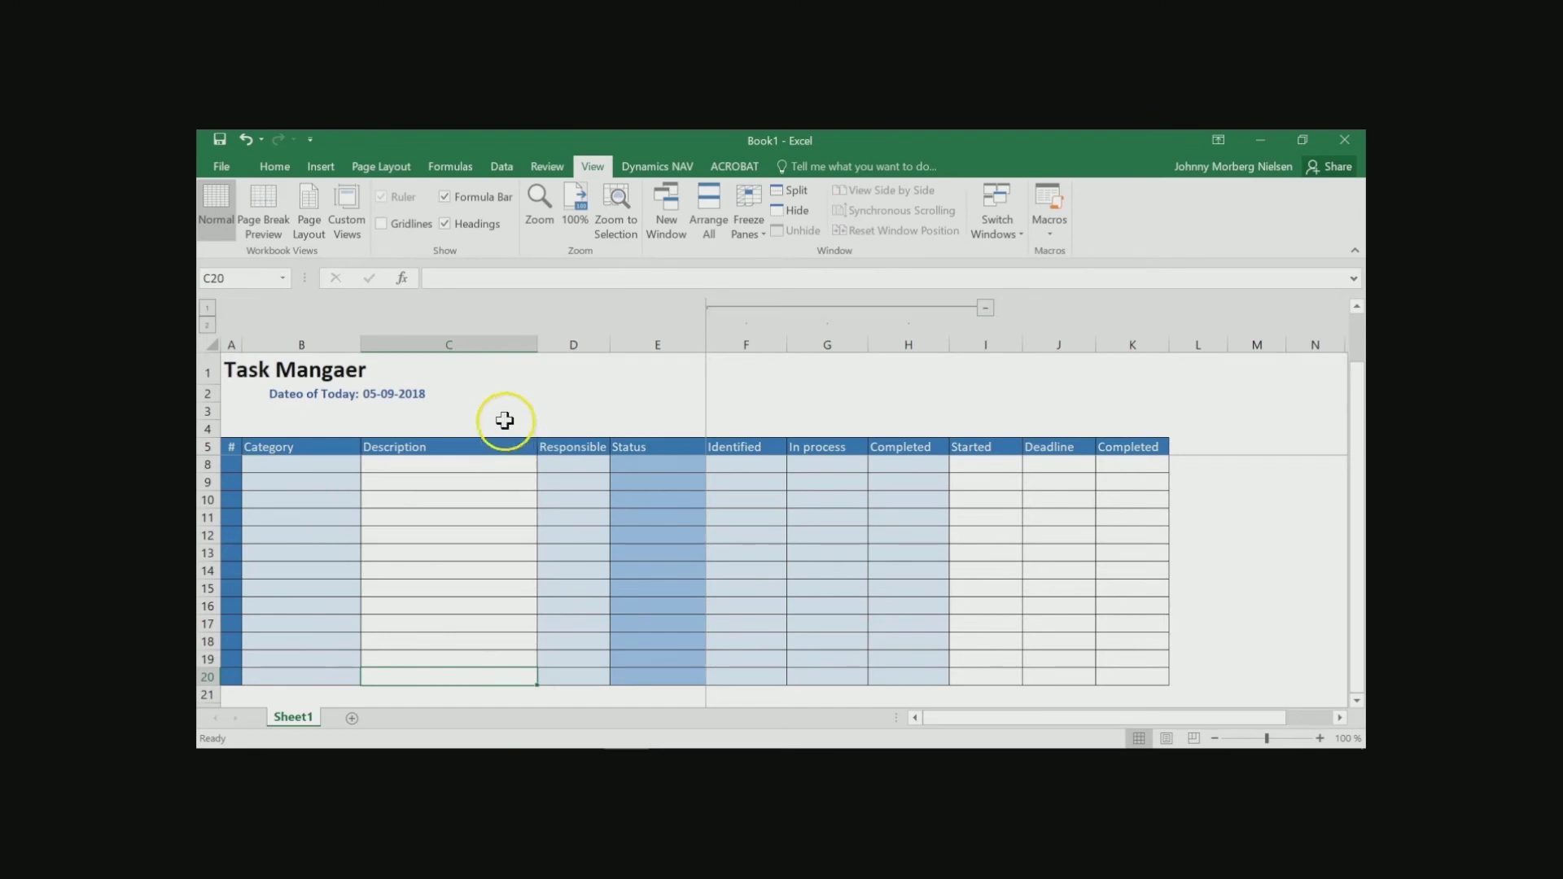
pyautogui.click(322, 166)
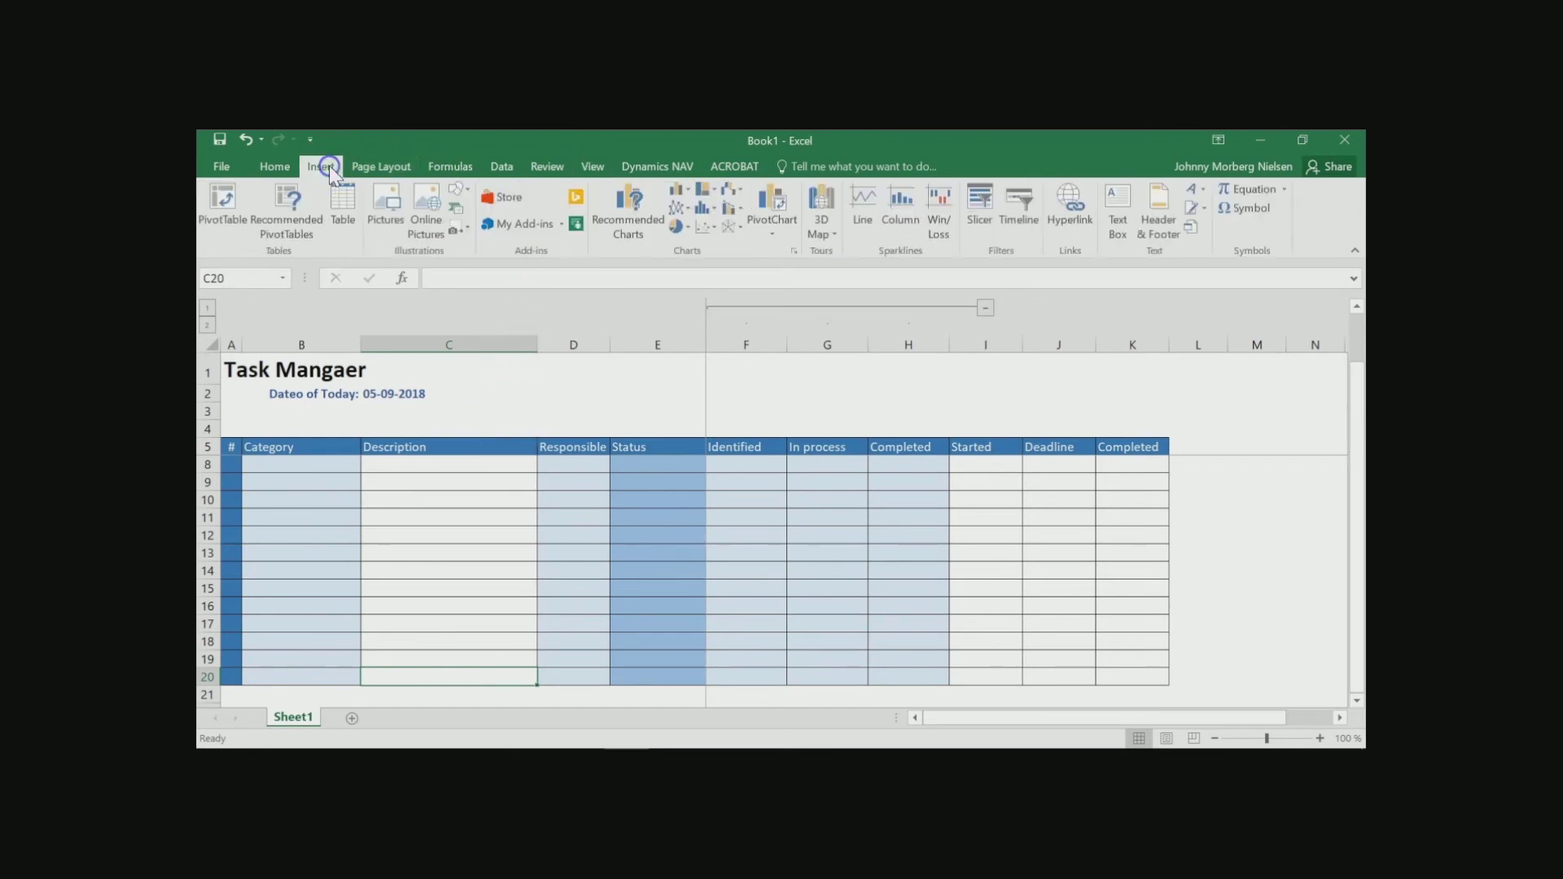
pyautogui.click(268, 166)
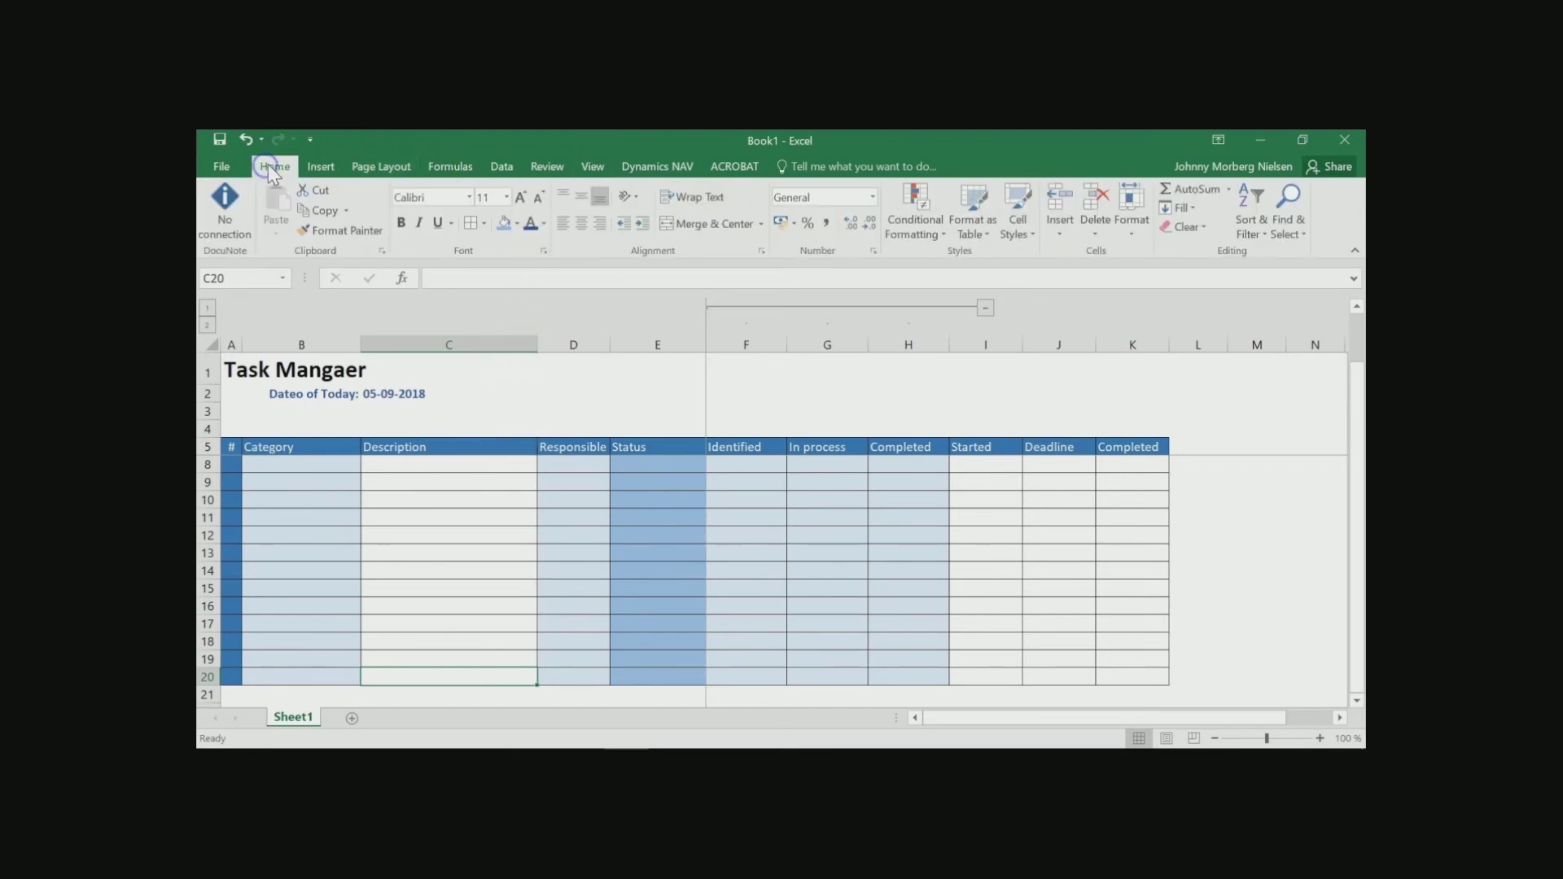
pyautogui.click(1061, 234)
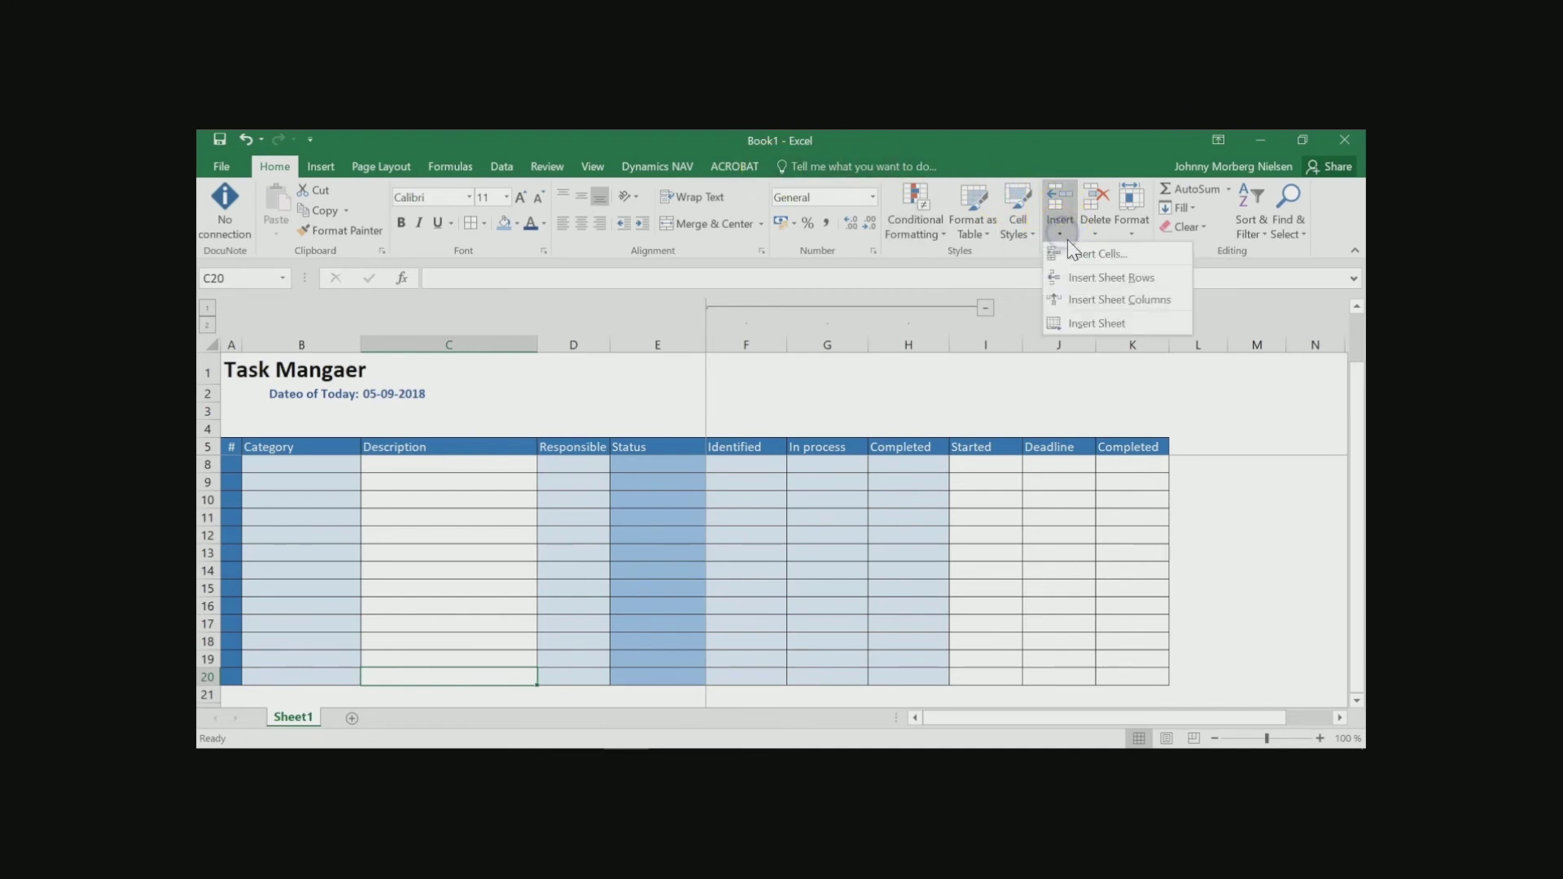
pyautogui.click(1155, 278)
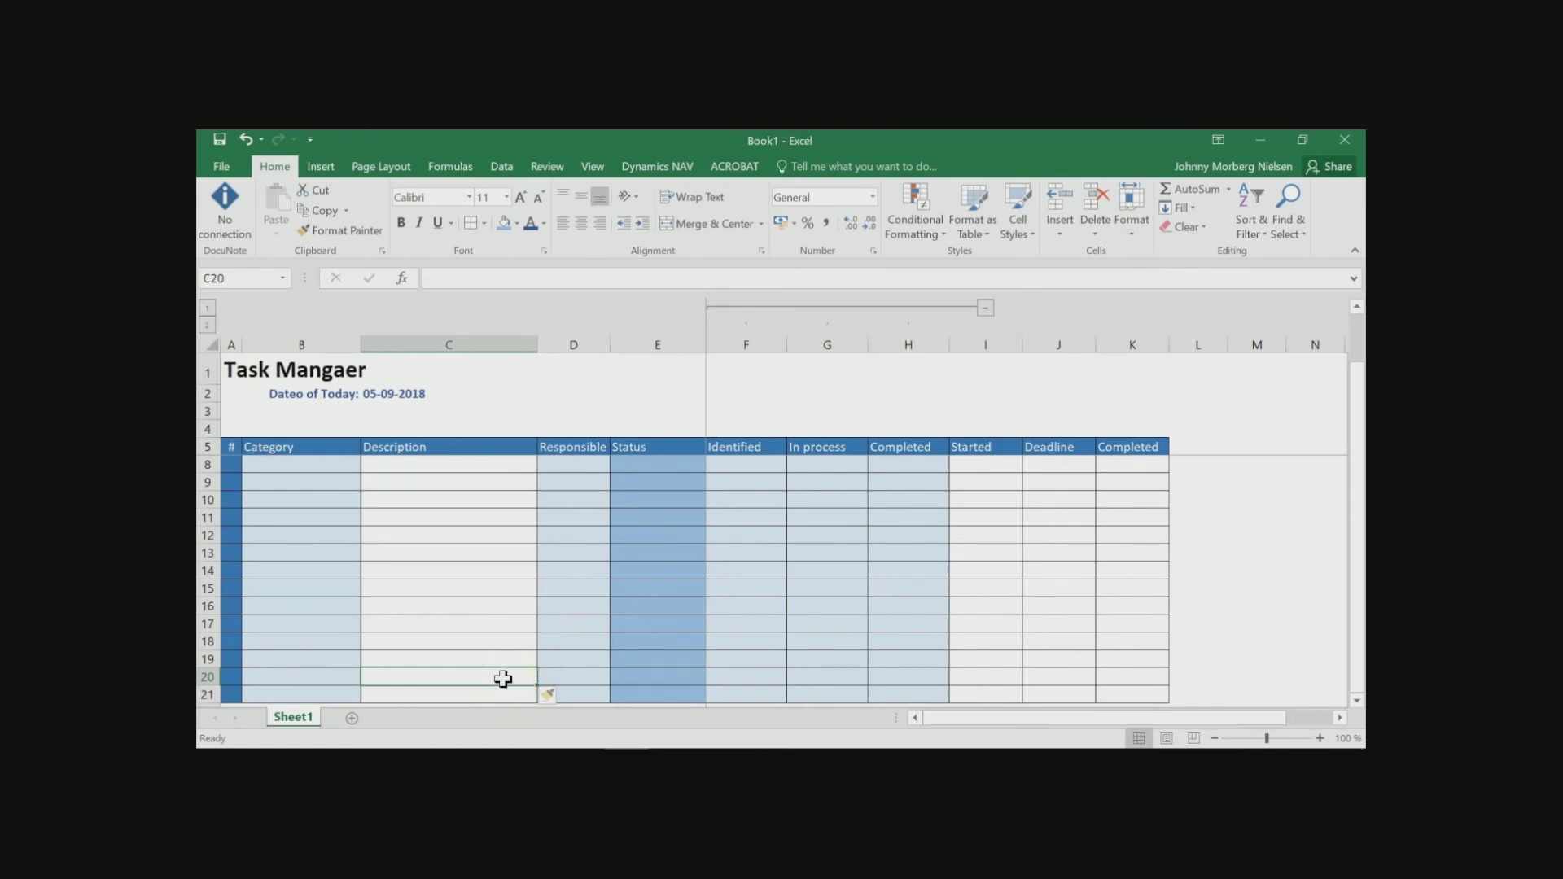
# Step: Insert two sheet rows at rows 19–20 using the selection C19:C20
pyautogui.moveTo(499, 656); pyautogui.dragTo(500, 677)
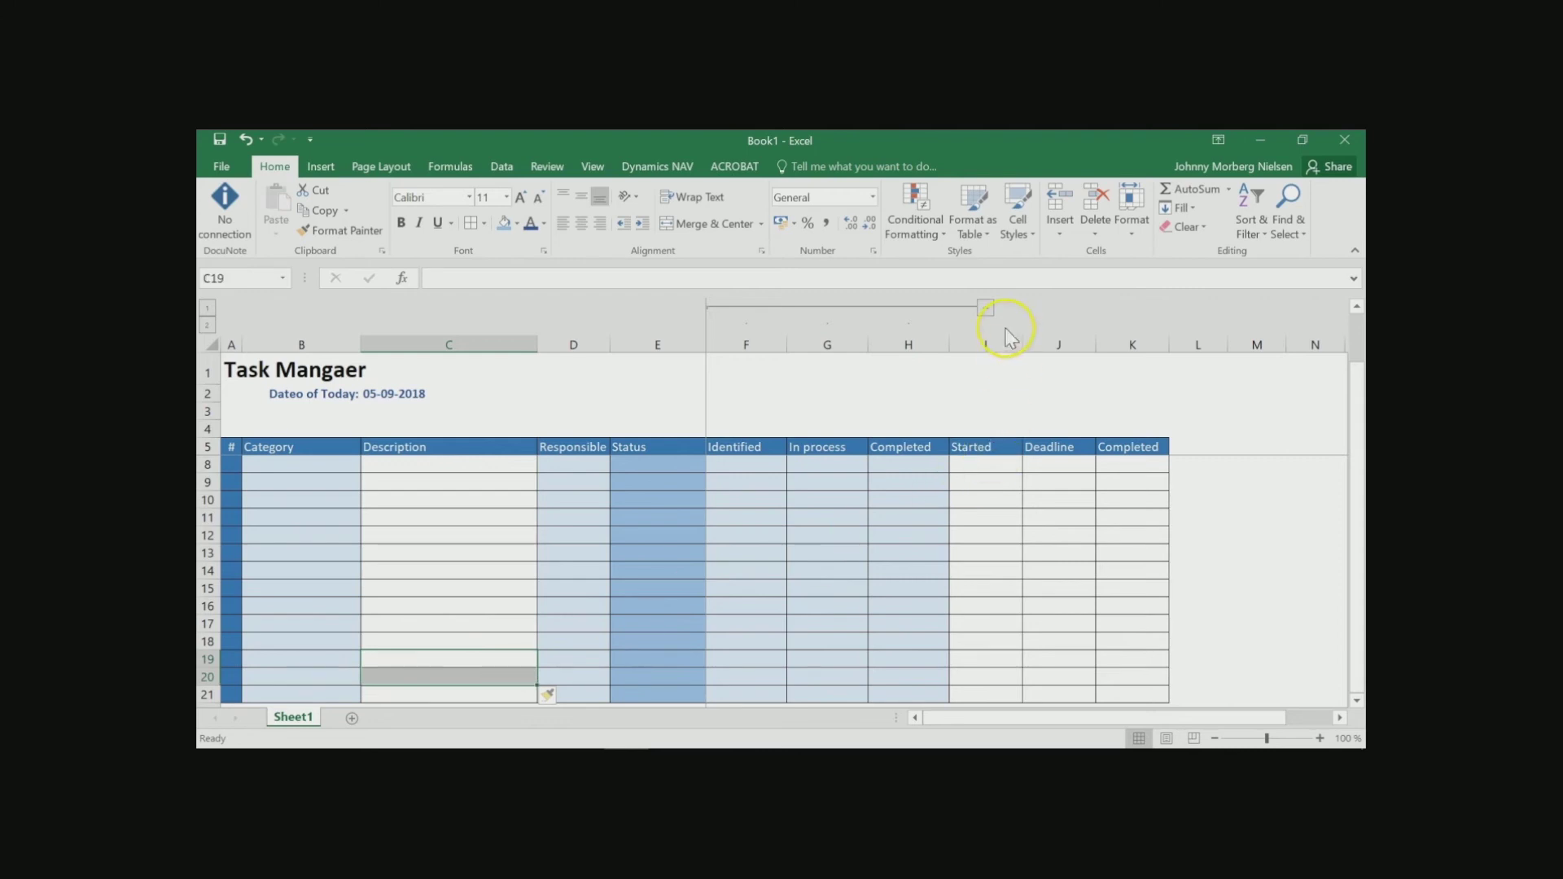
pyautogui.click(1061, 234)
pyautogui.click(1123, 280)
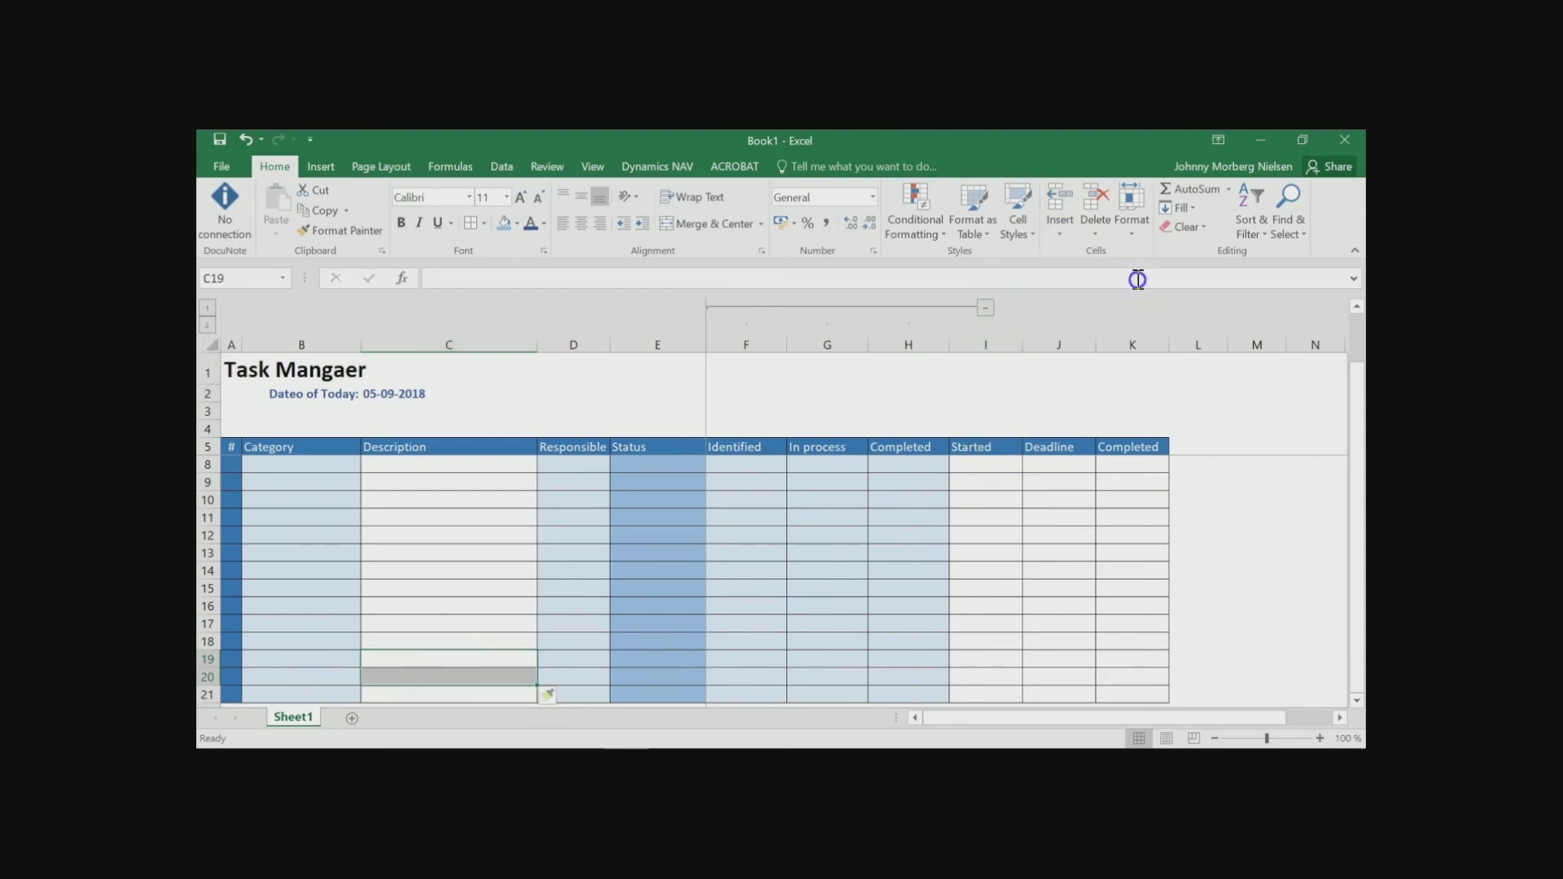
# Step: Delete sheet rows 20 through 22 so the table ends at row 19
pyautogui.scroll(-1, 954, 525)
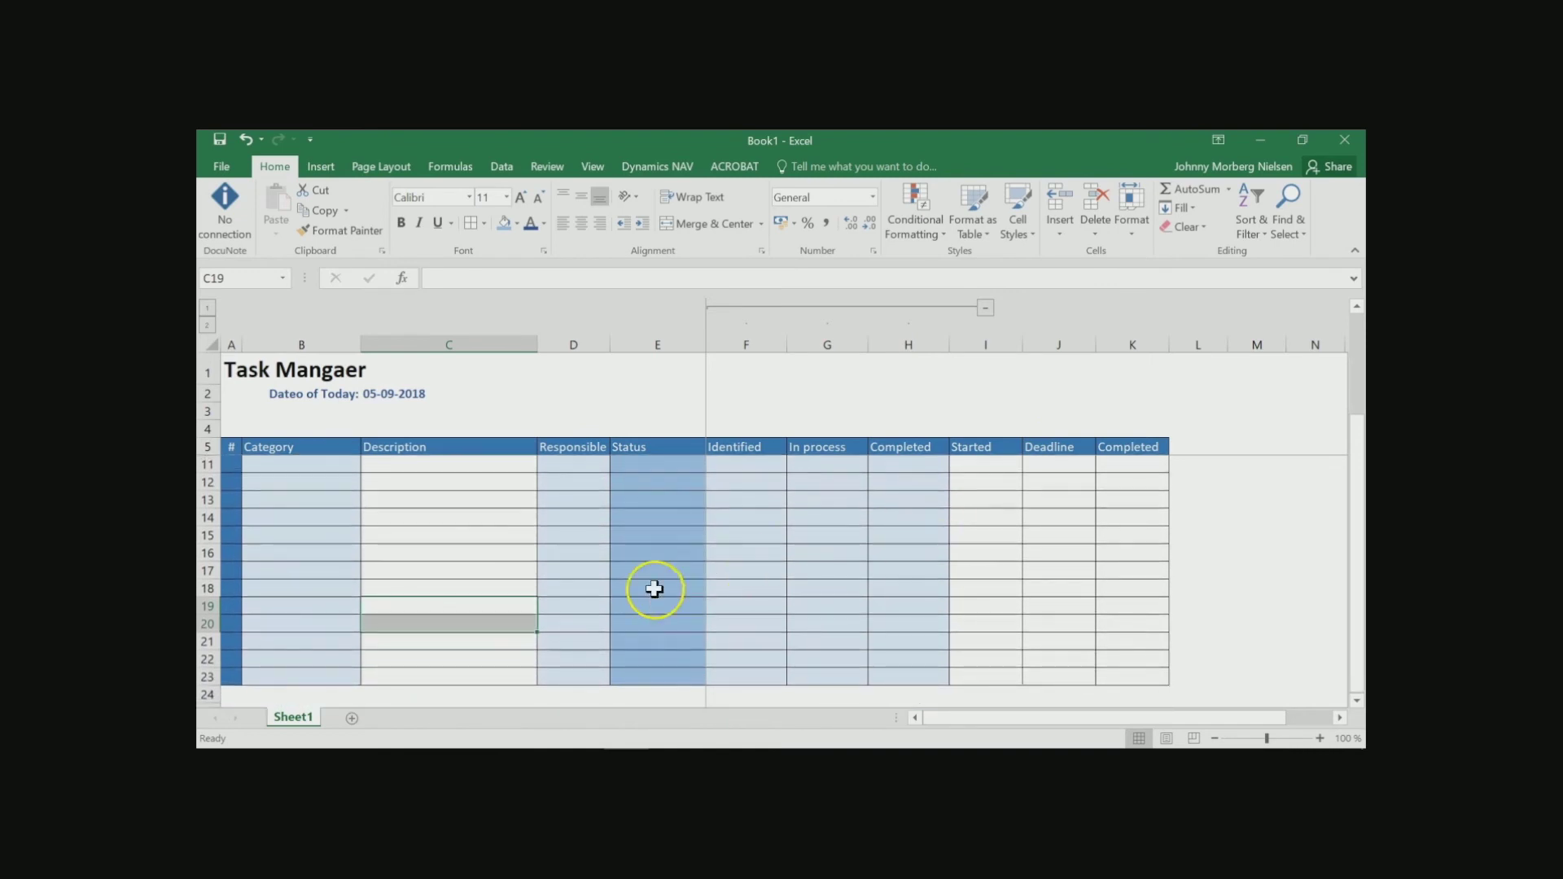
pyautogui.moveTo(453, 660); pyautogui.dragTo(487, 608)
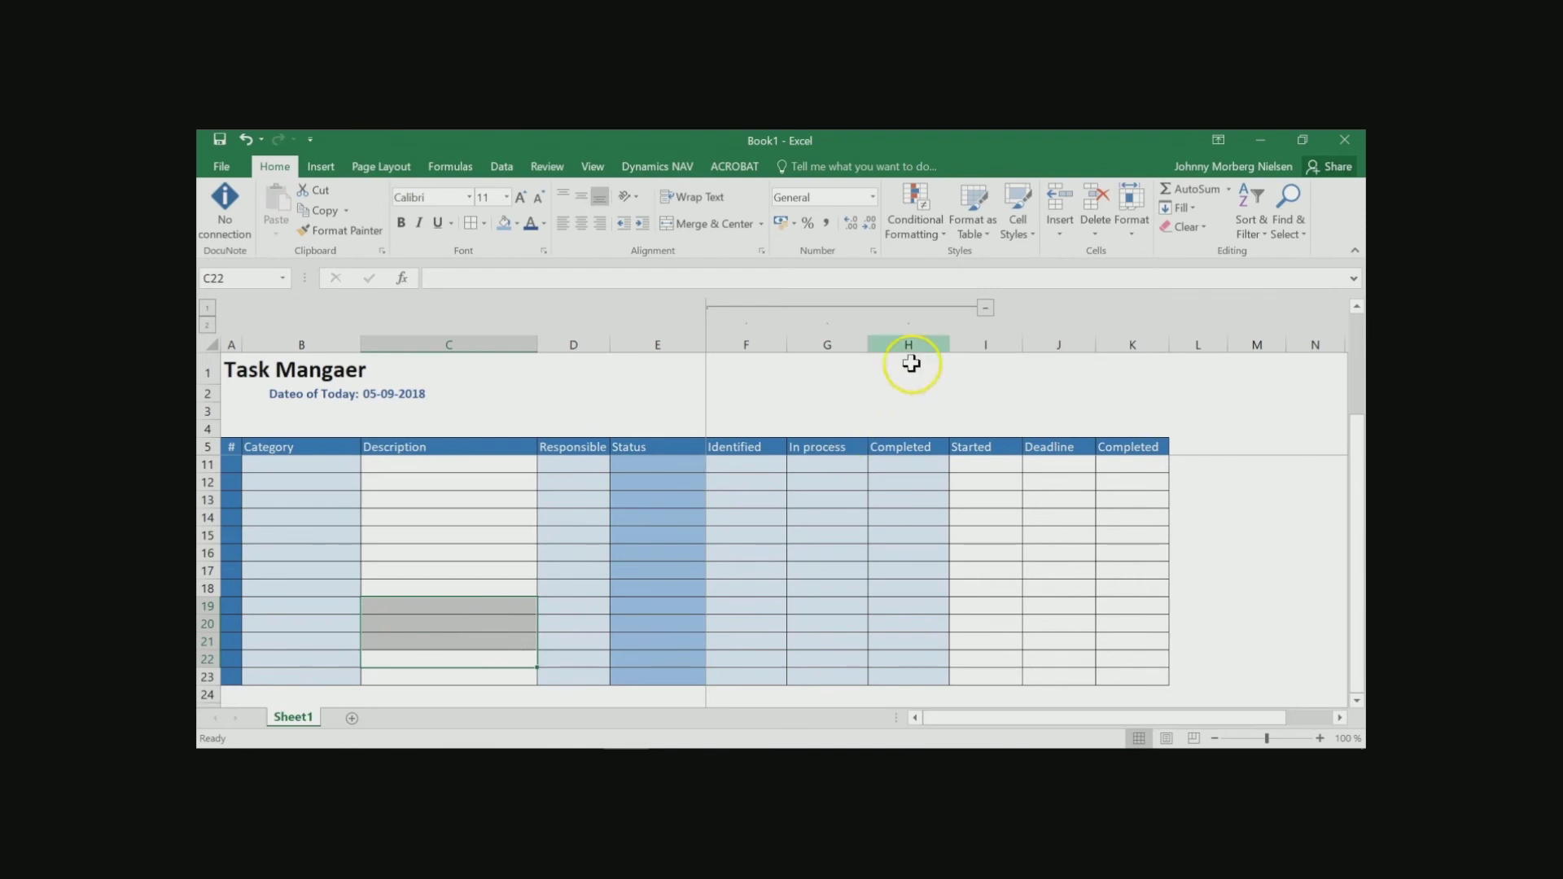
pyautogui.click(1093, 234)
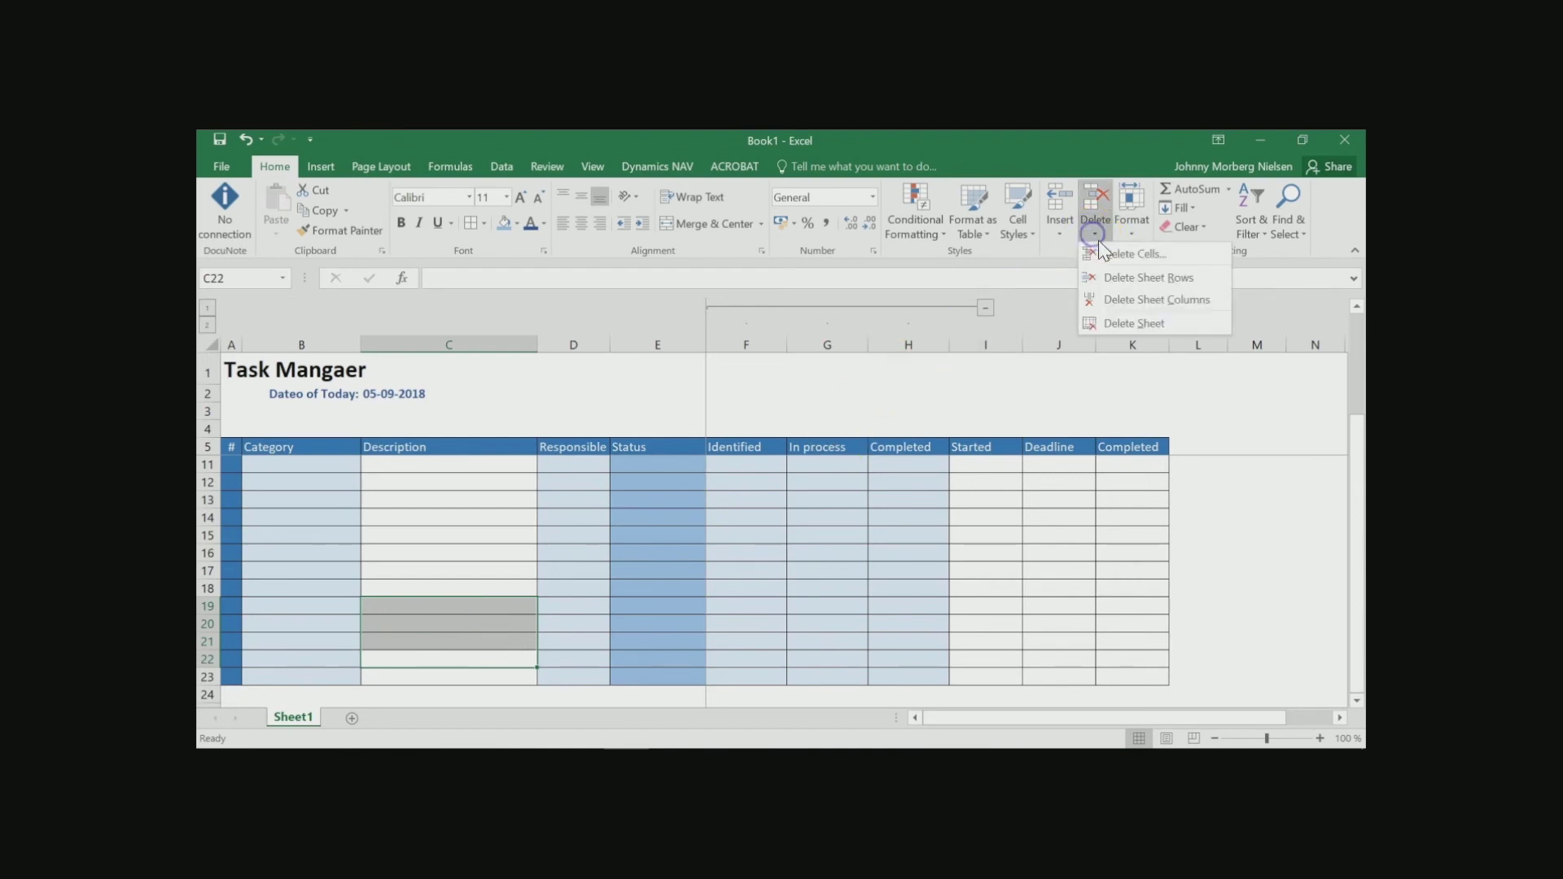
pyautogui.click(1154, 278)
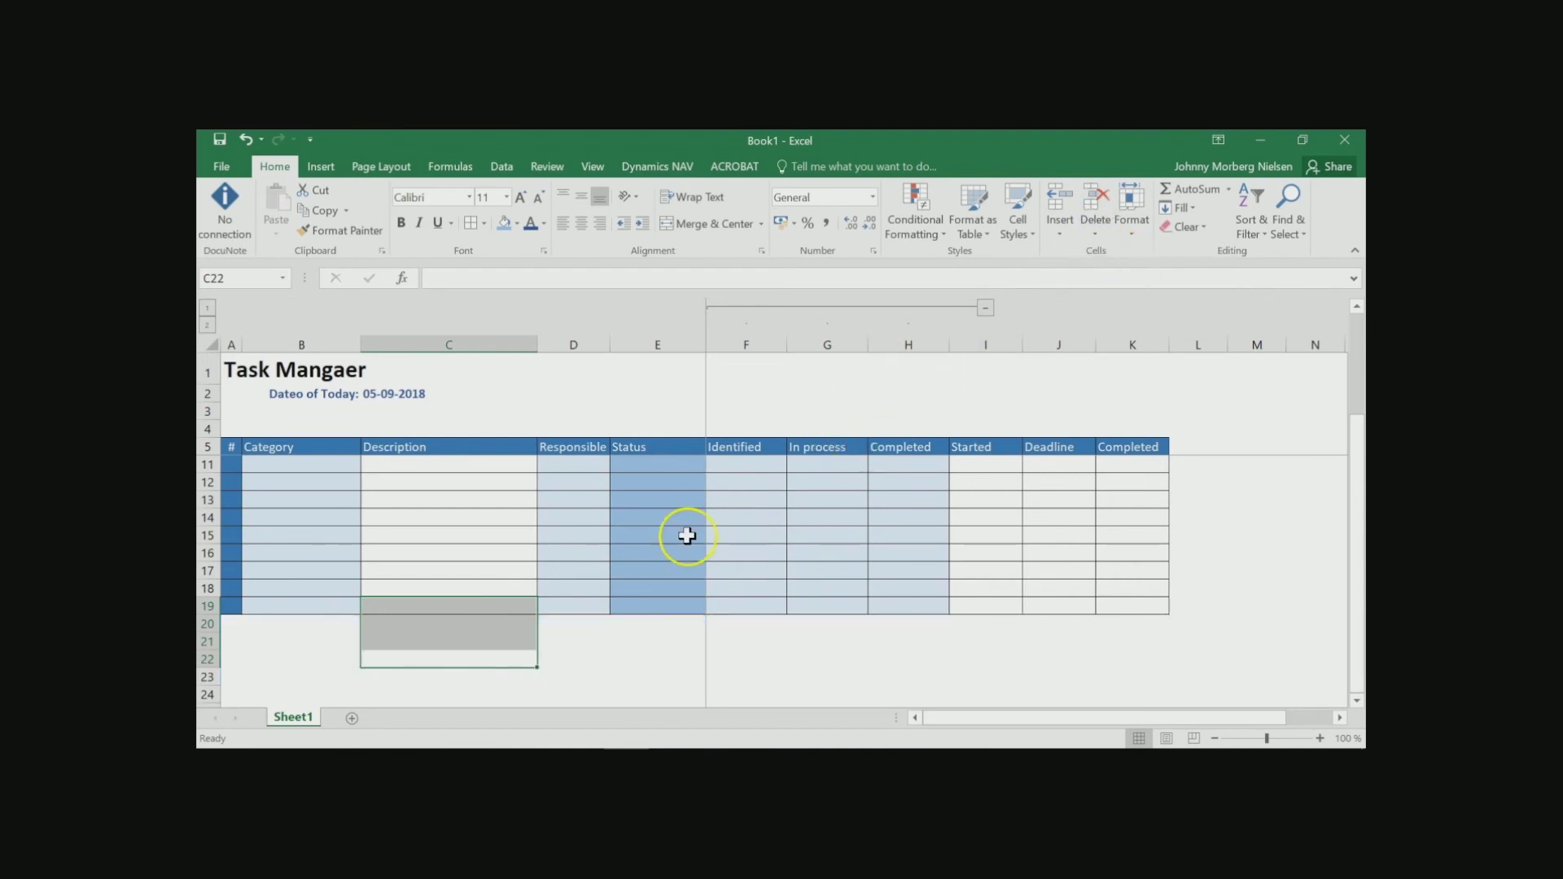
pyautogui.scroll(2, 688, 535)
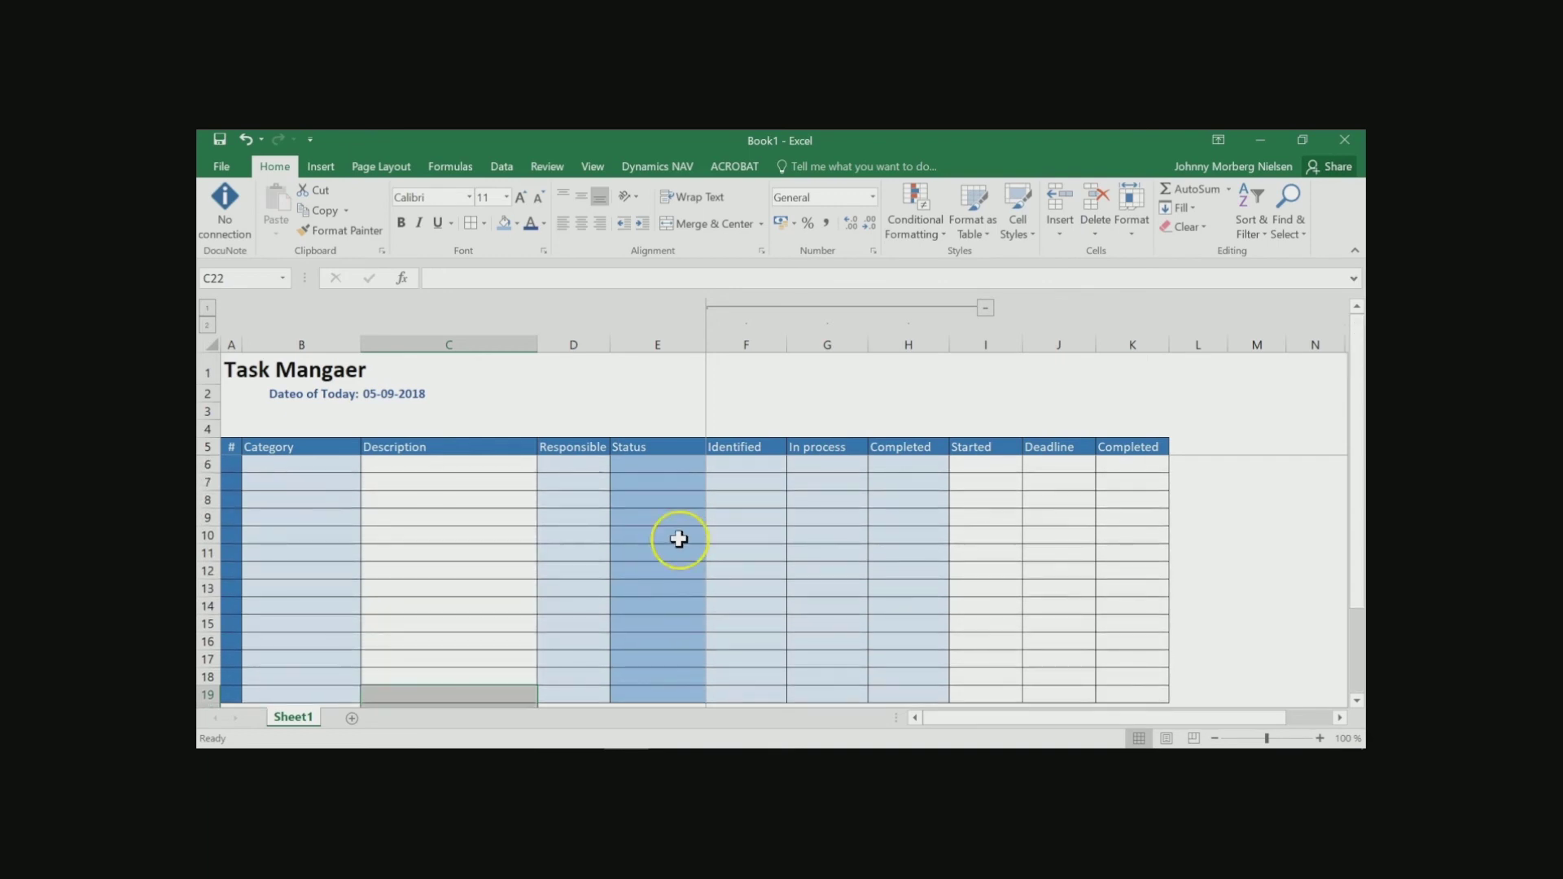
pyautogui.click(489, 622)
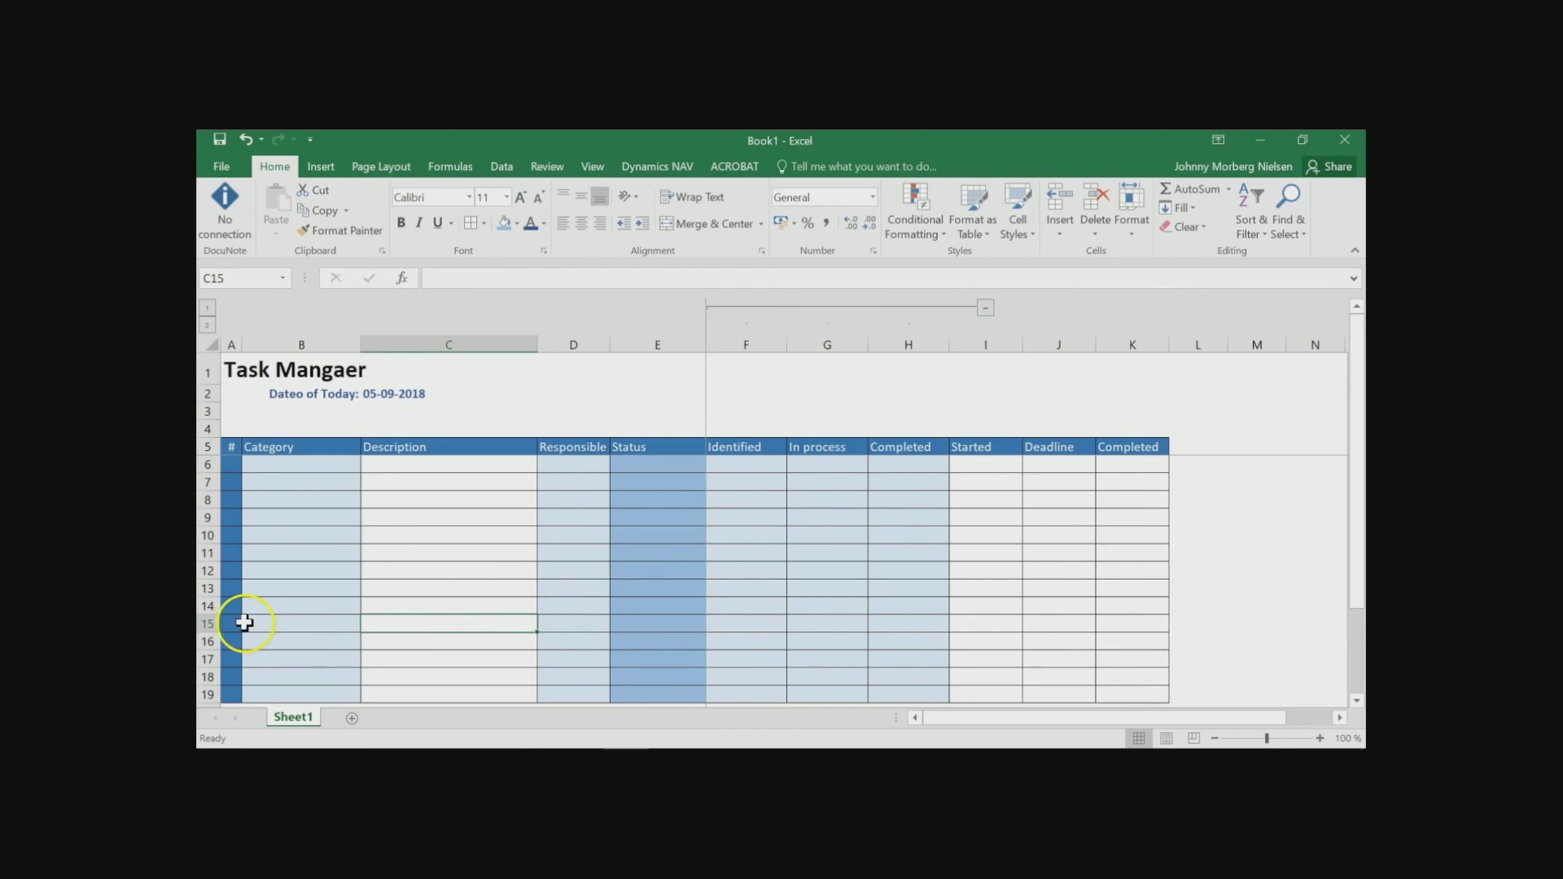
pyautogui.moveTo(227, 625); pyautogui.dragTo(1115, 629)
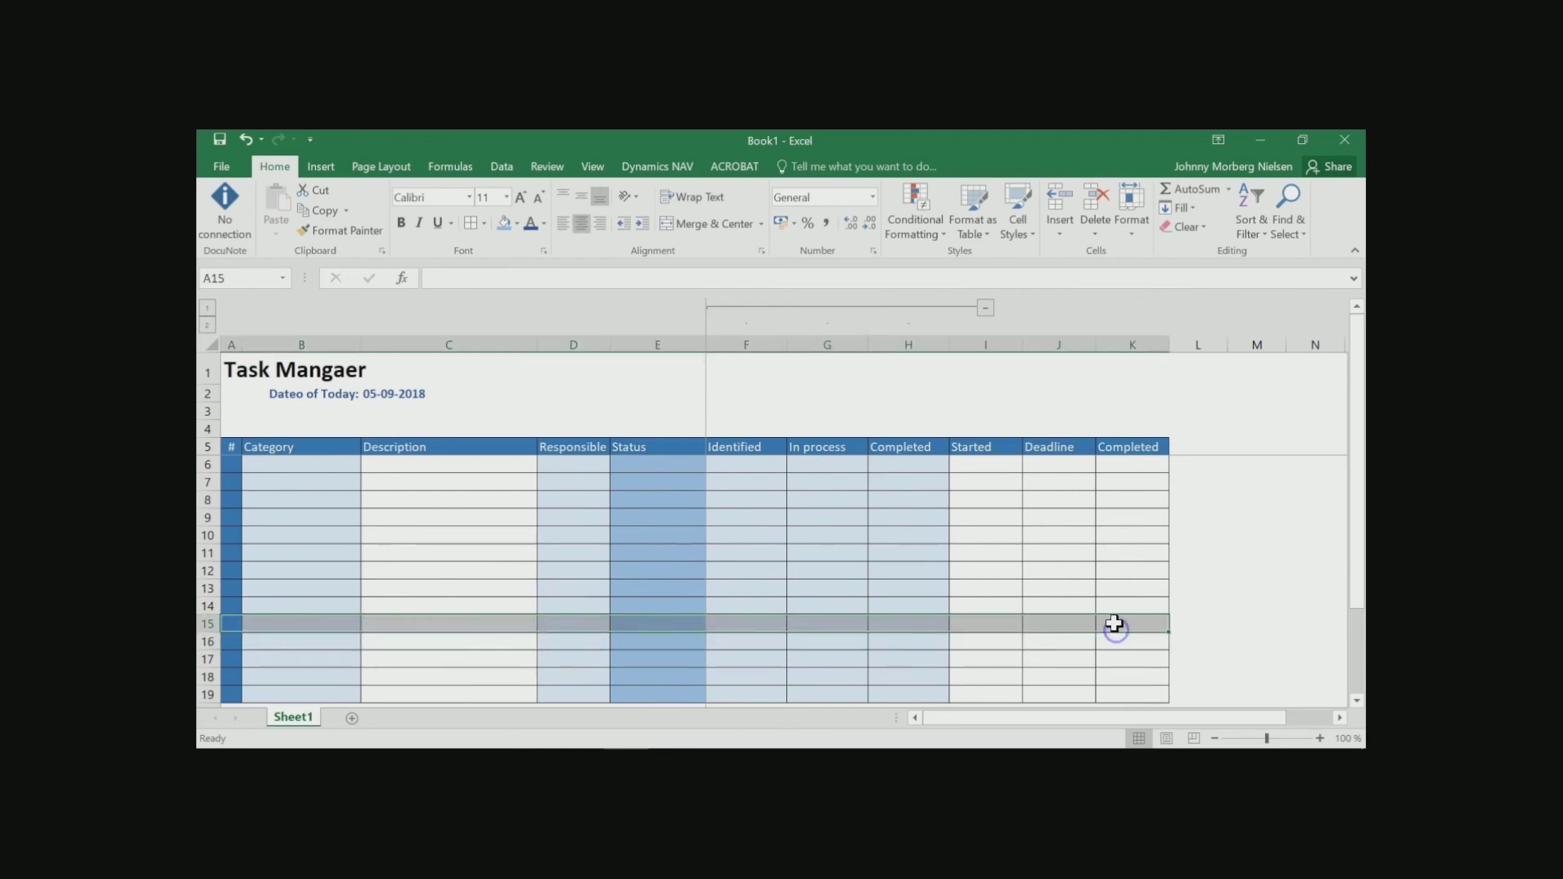
pyautogui.click(1061, 232)
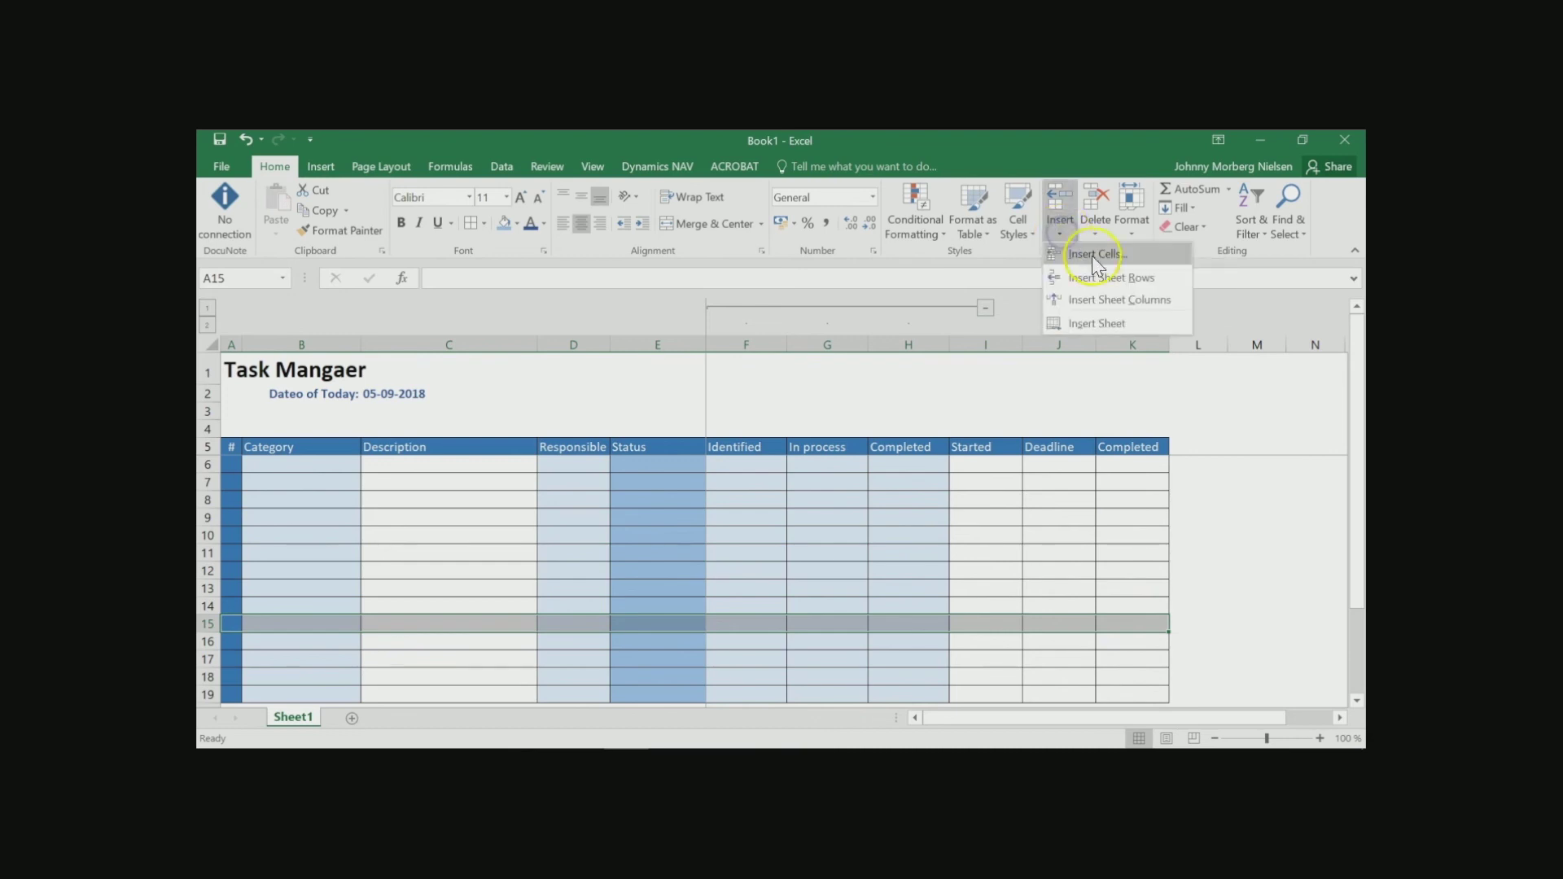
pyautogui.click(1099, 248)
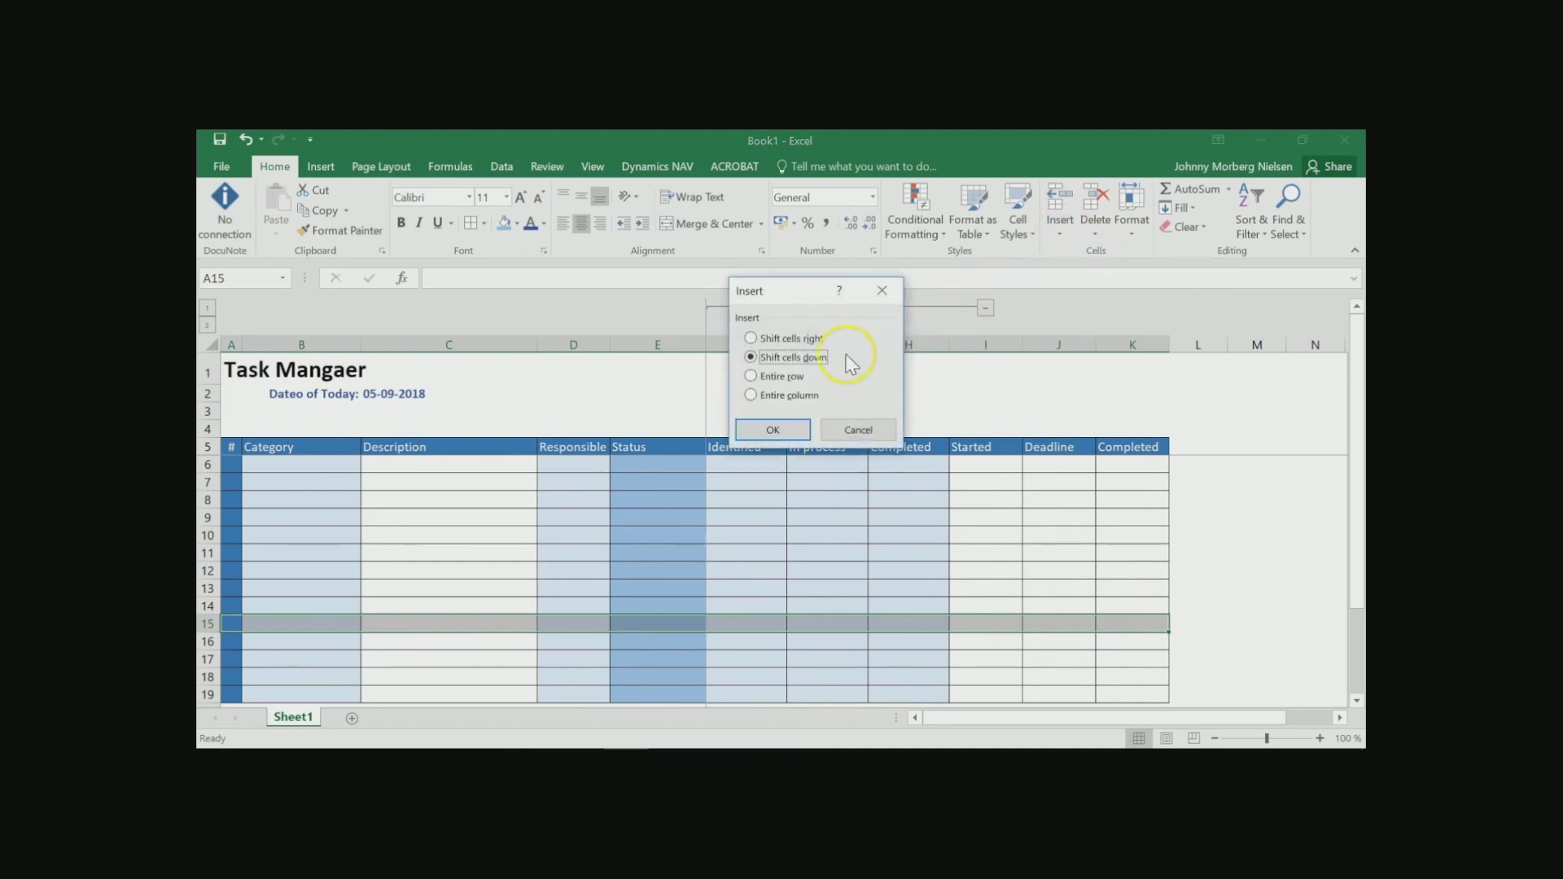
pyautogui.click(795, 428)
pyautogui.scroll(-1, 732, 549)
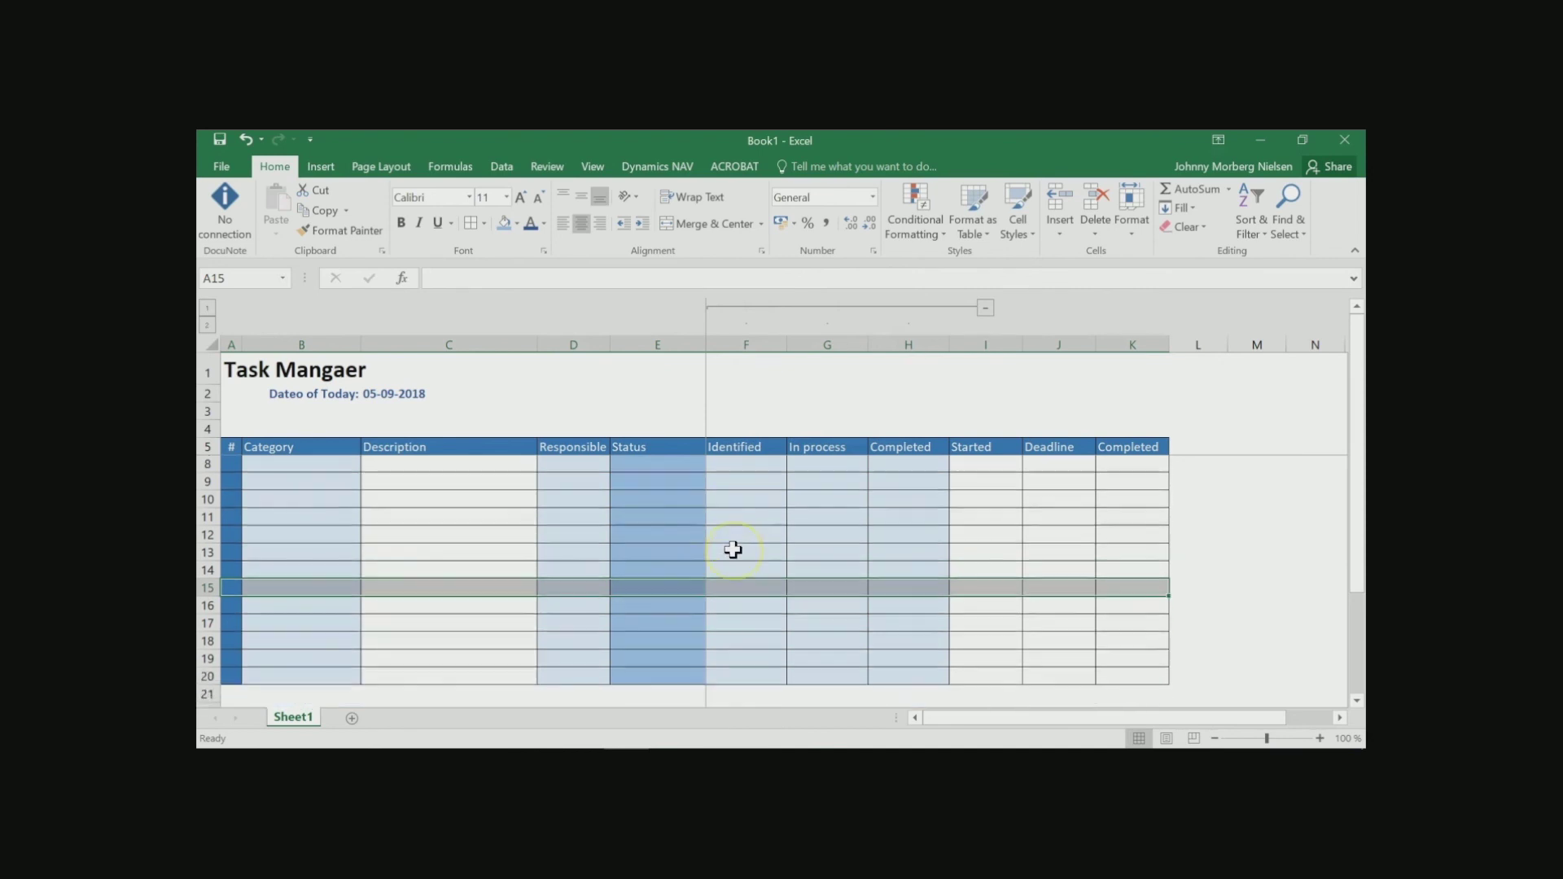
pyautogui.scroll(1, 733, 550)
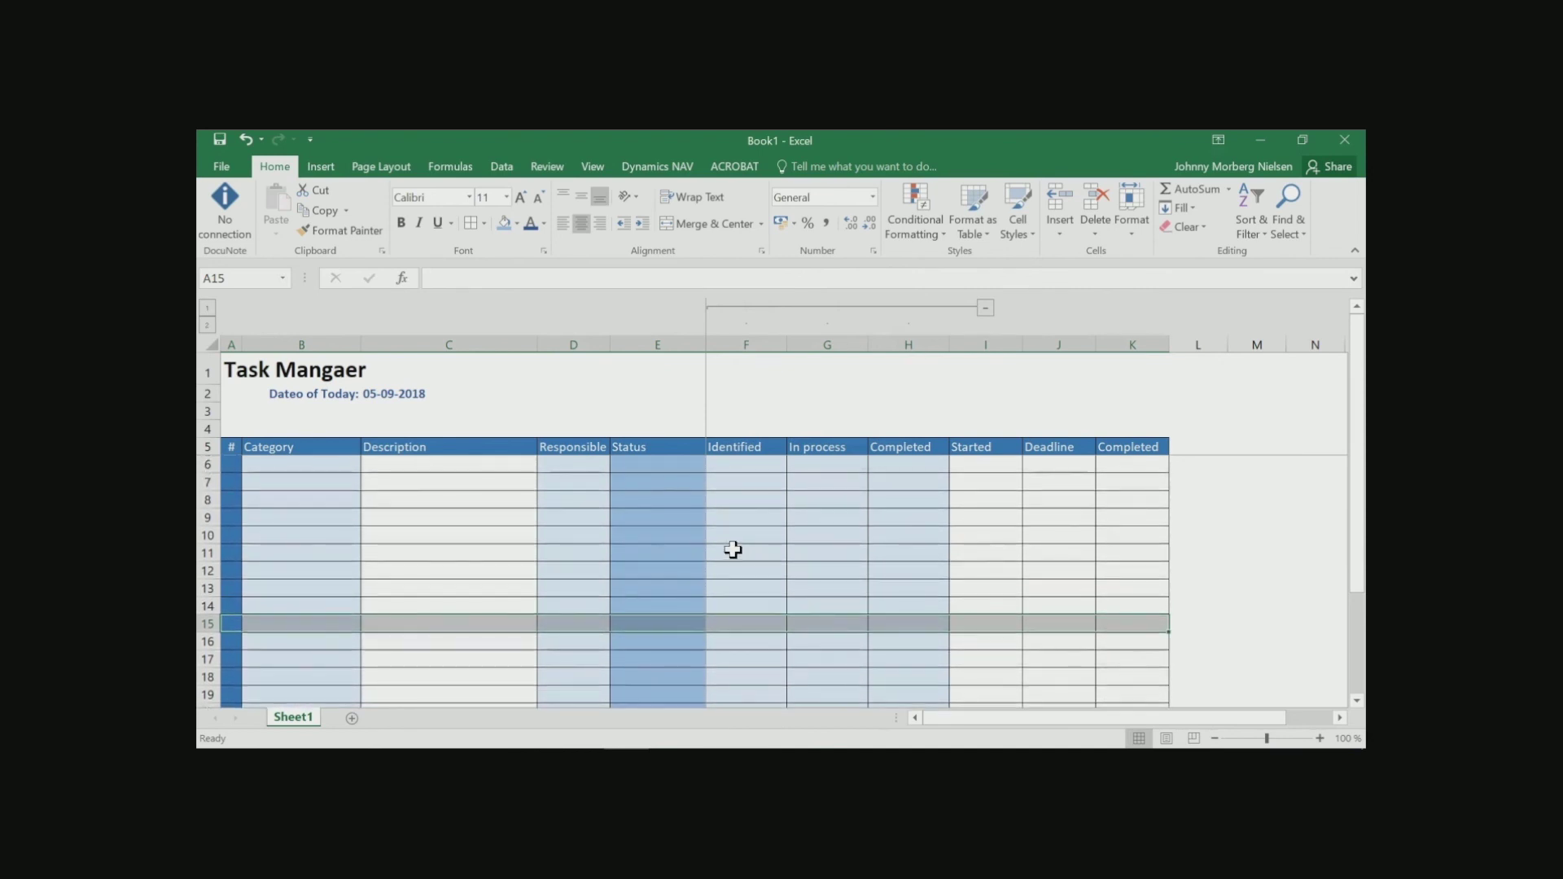
pyautogui.click(1095, 238)
pyautogui.click(1160, 253)
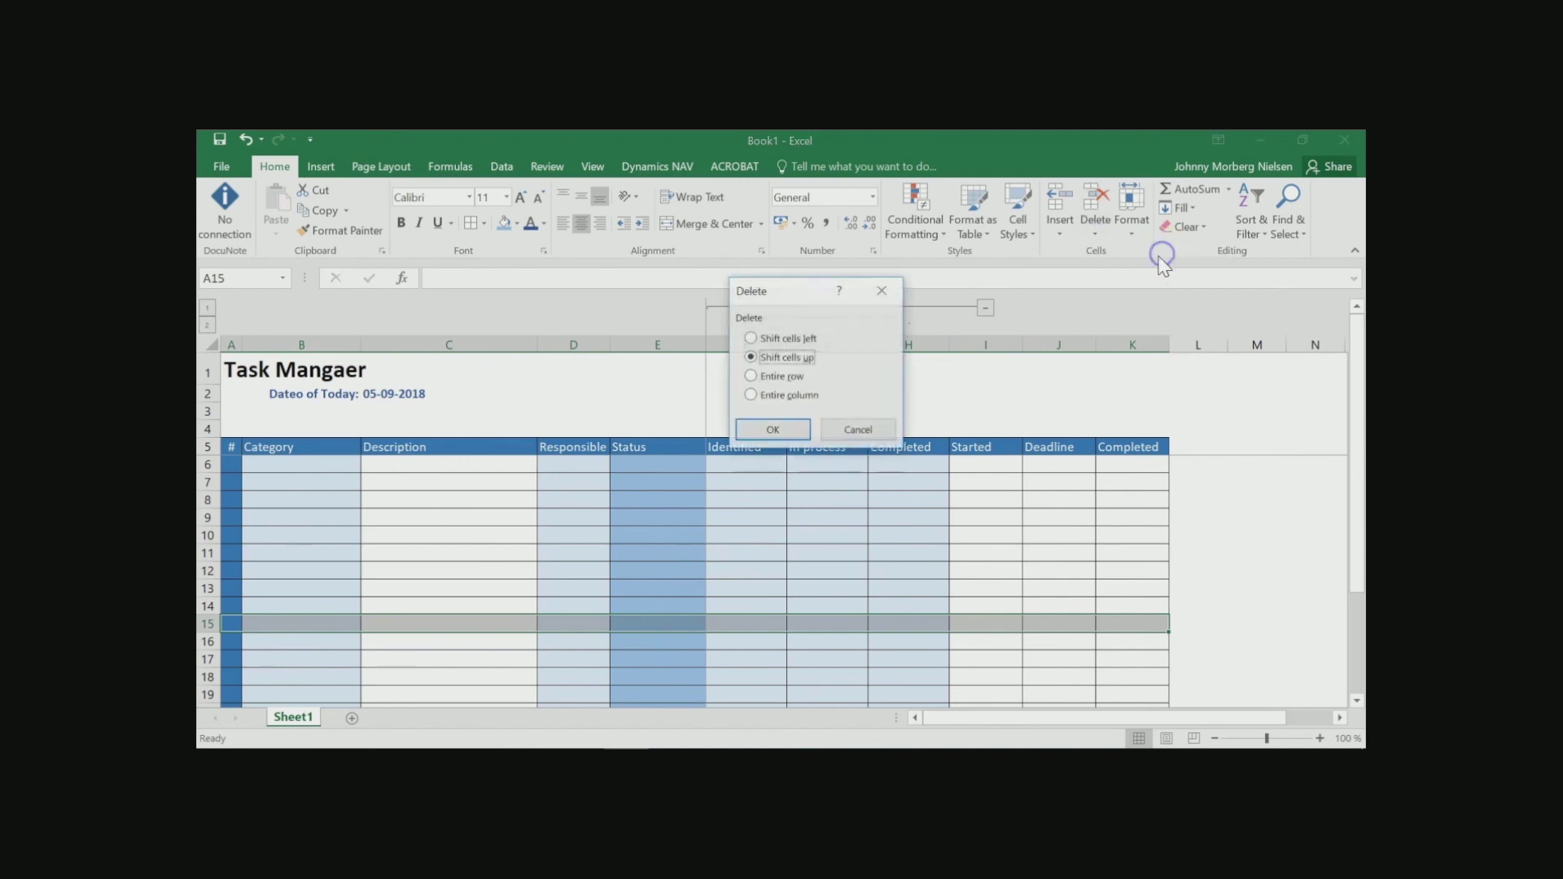
pyautogui.click(782, 432)
pyautogui.scroll(-1, 751, 543)
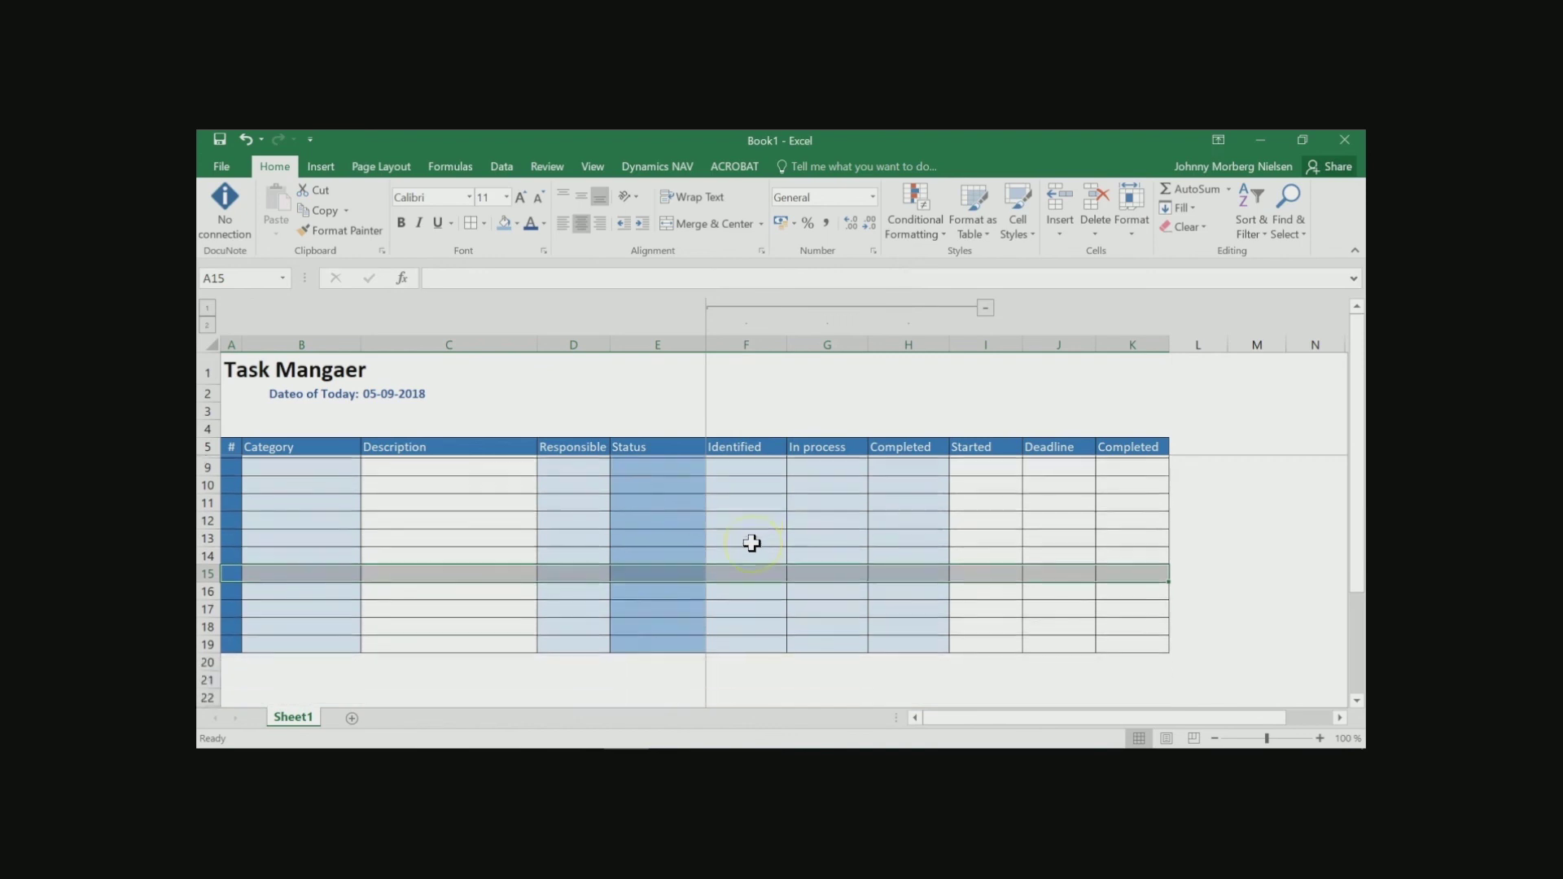
pyautogui.scroll(1, 751, 543)
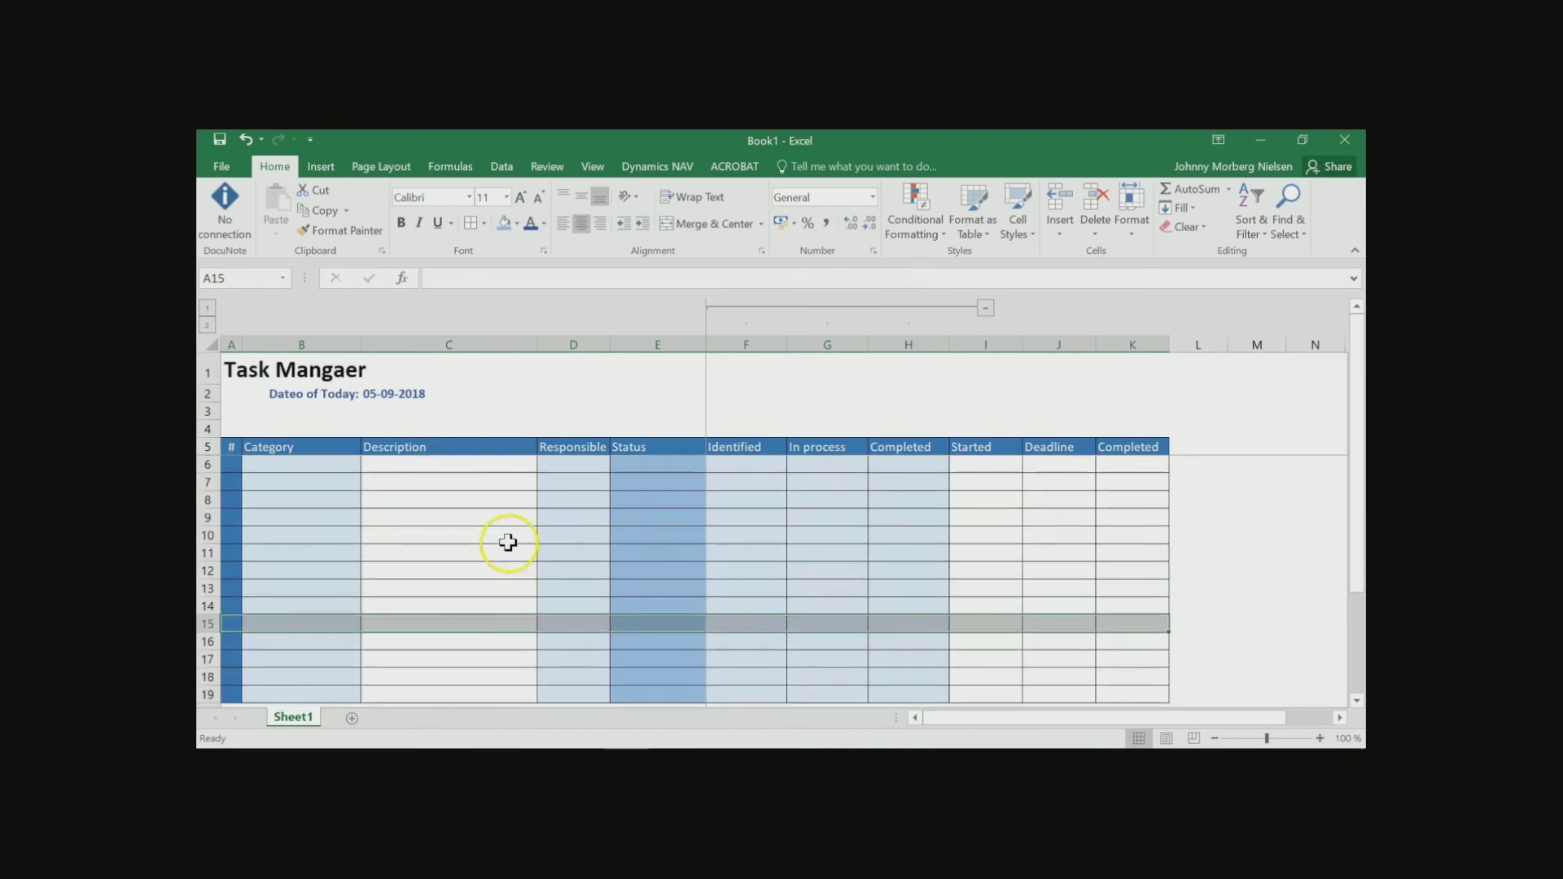
pyautogui.click(464, 552)
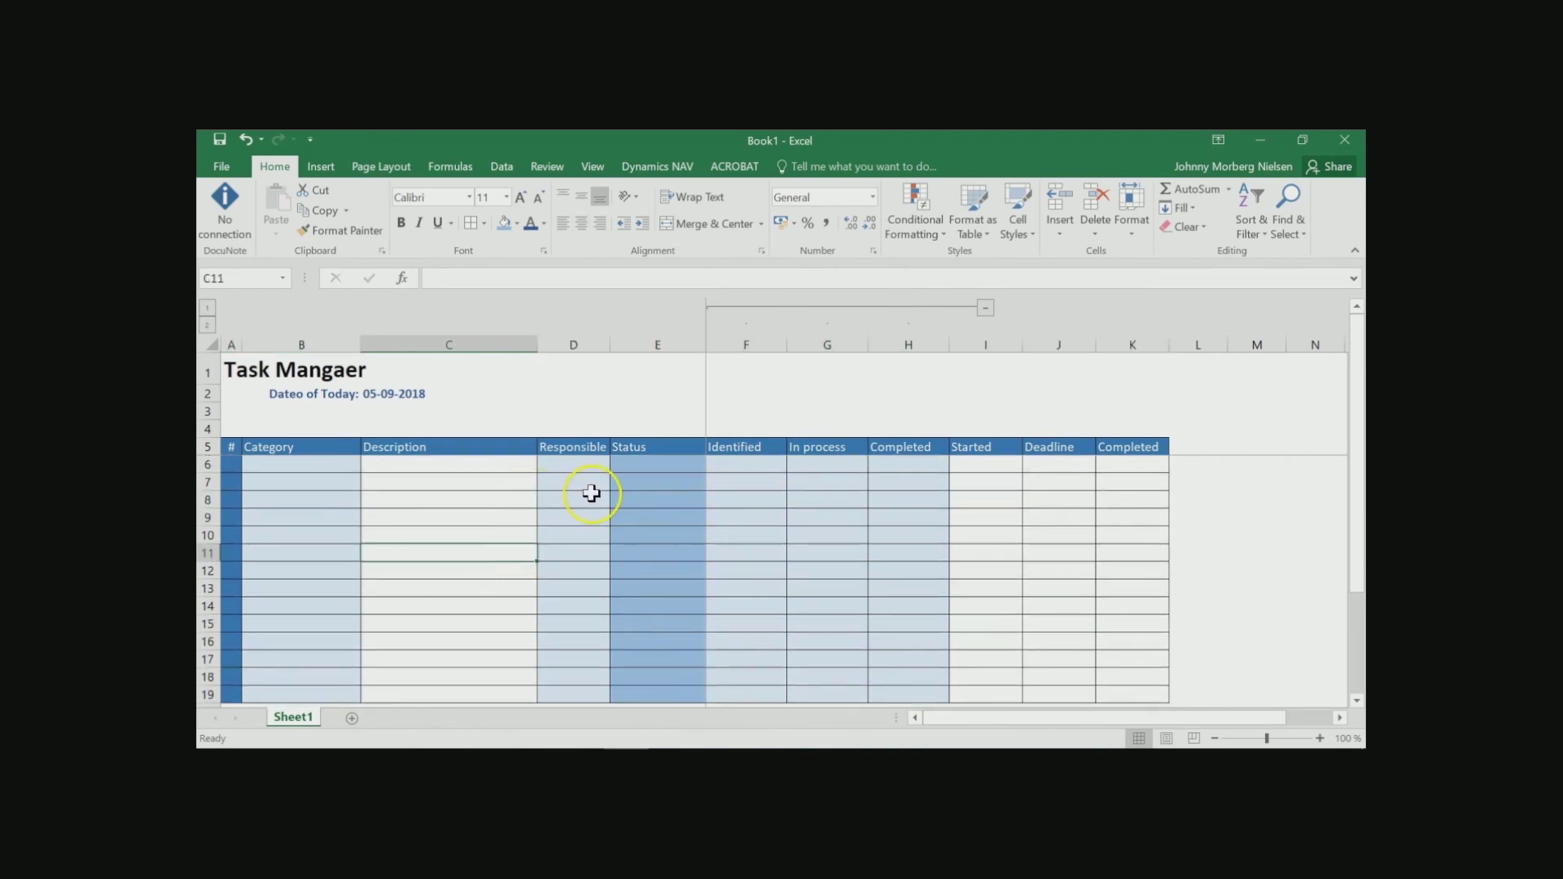